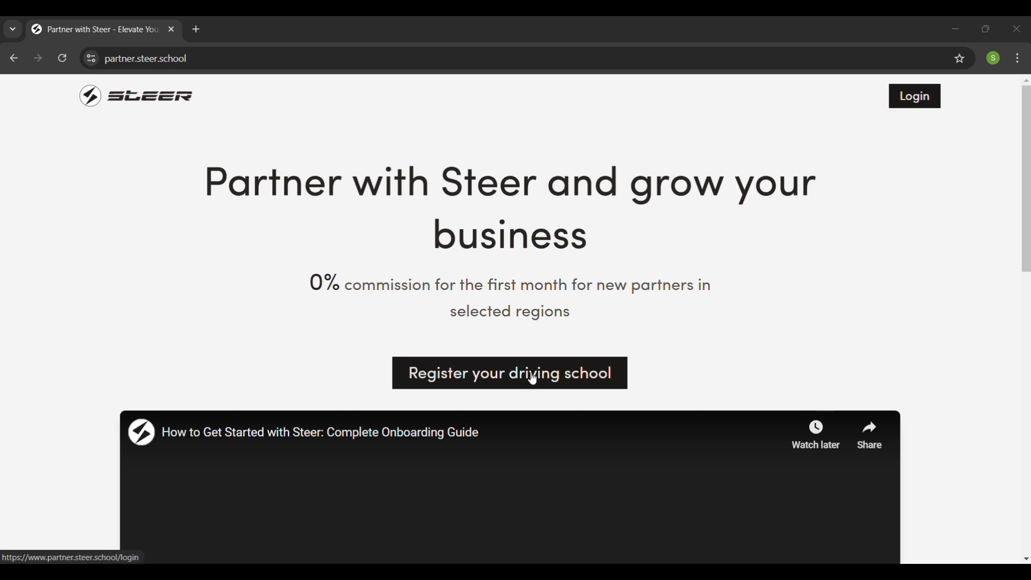
Start driving-school registration and sign in with the Steer School Google account
{"action": "left_click", "coordinate": [497, 376]}
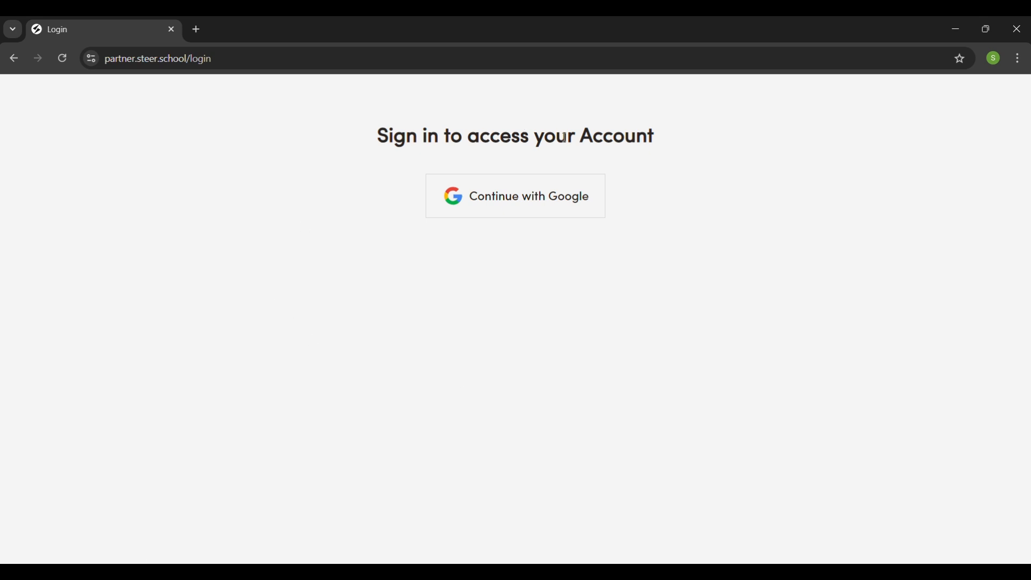
{"action": "left_click", "coordinate": [507, 208]}
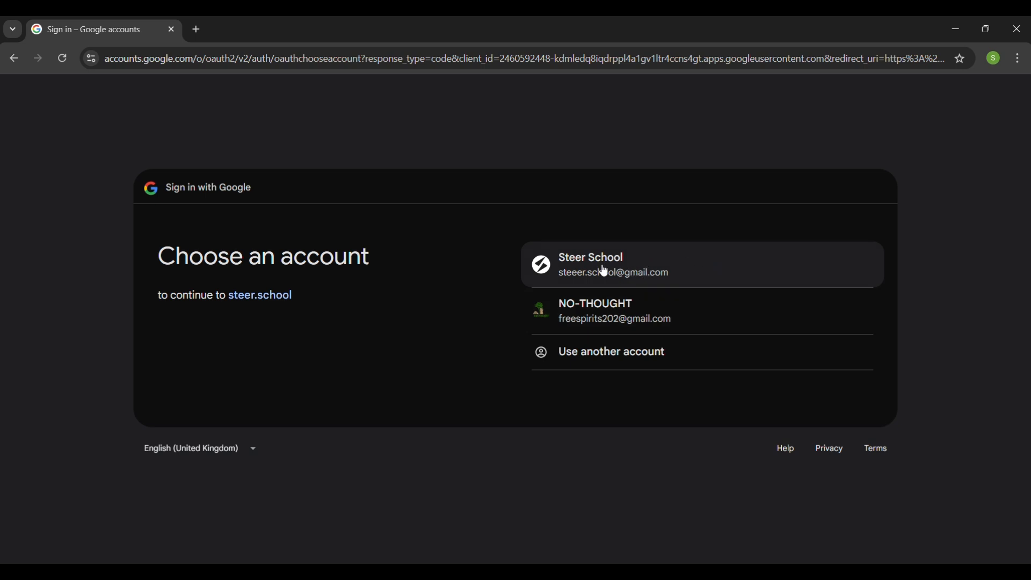
{"action": "left_click", "coordinate": [629, 271]}
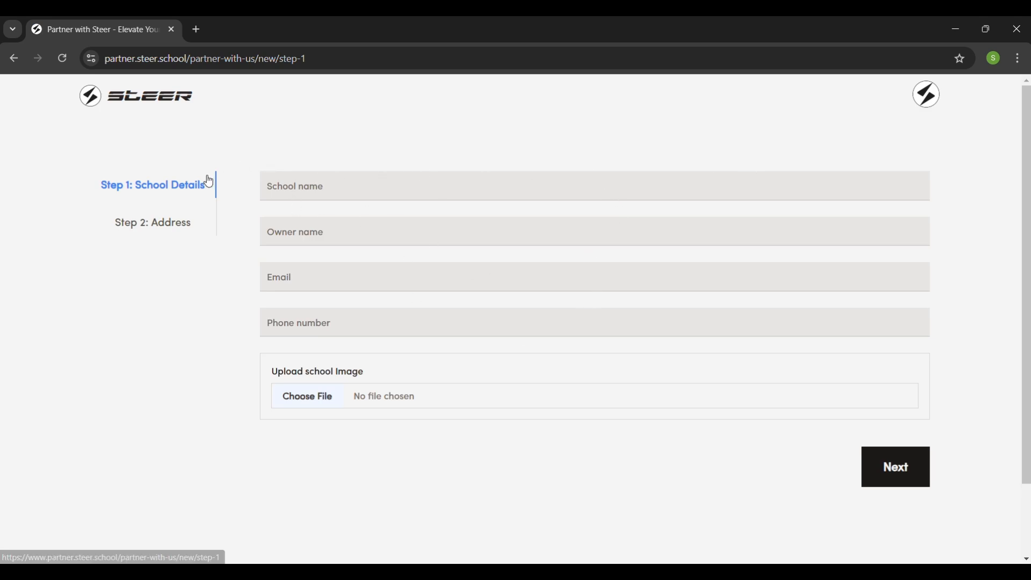
Enter school name 'Steer school' and owner name 'Steer'
{"action": "left_click", "coordinate": [385, 186]}
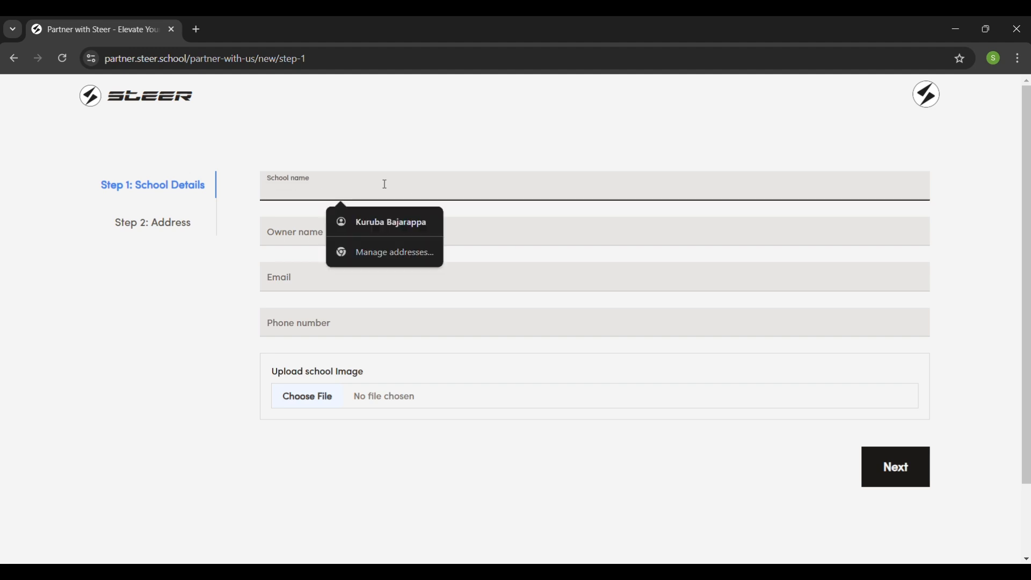
{"action": "type", "text": "Ste"}
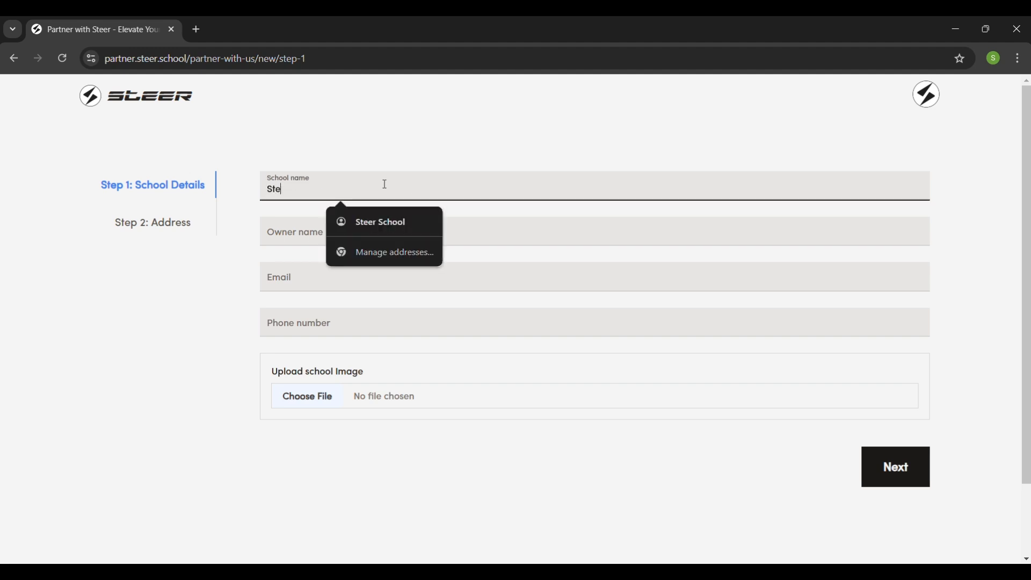
{"action": "type", "text": "er school"}
{"action": "left_click", "coordinate": [285, 230]}
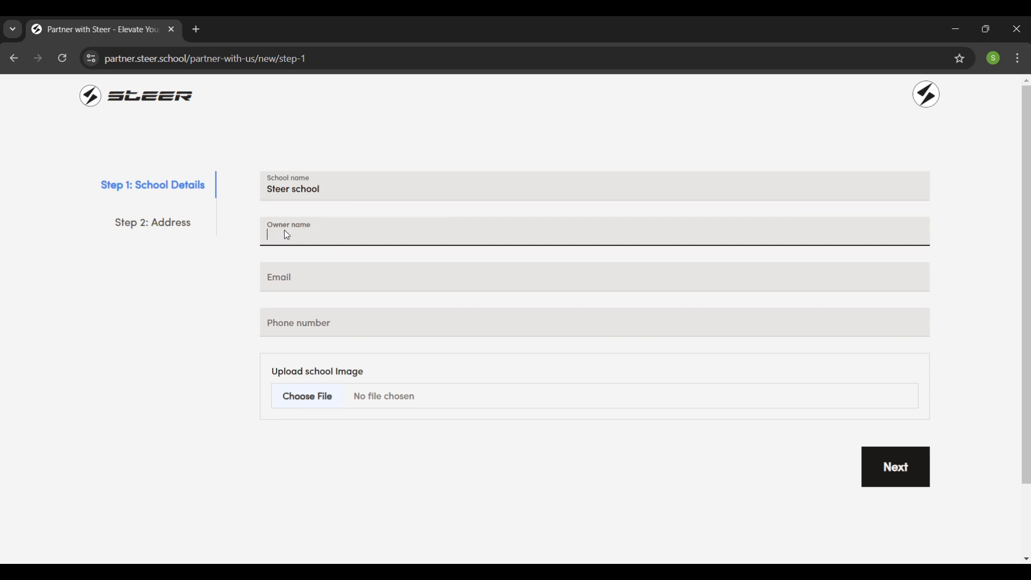
{"action": "type", "text": "Steer"}
Fill the contact e-mail and phone number from autofill suggestions, then browse for a school image
{"action": "key", "text": "Tab"}
{"action": "type", "text": "st"}
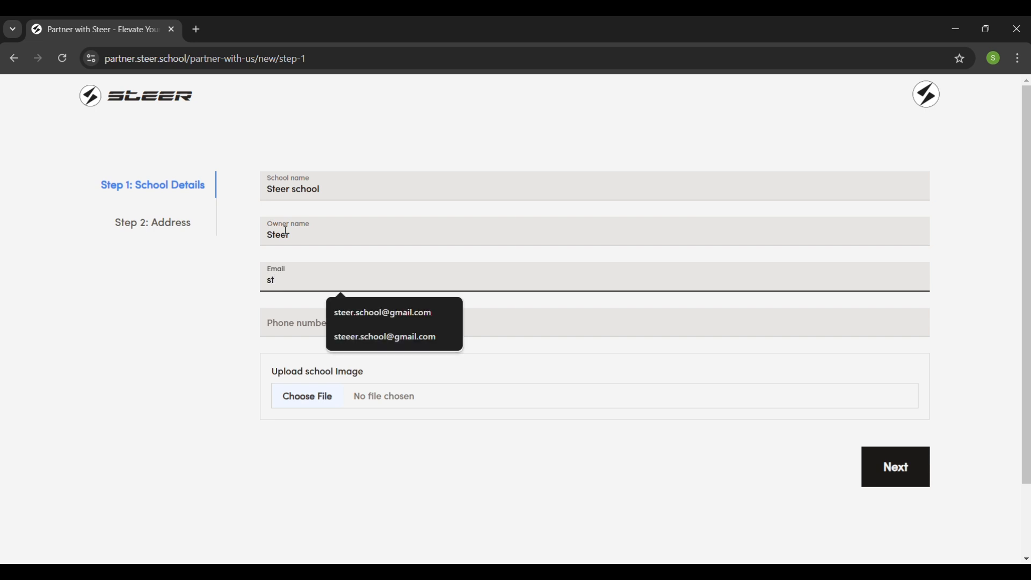
{"action": "left_click", "coordinate": [359, 320]}
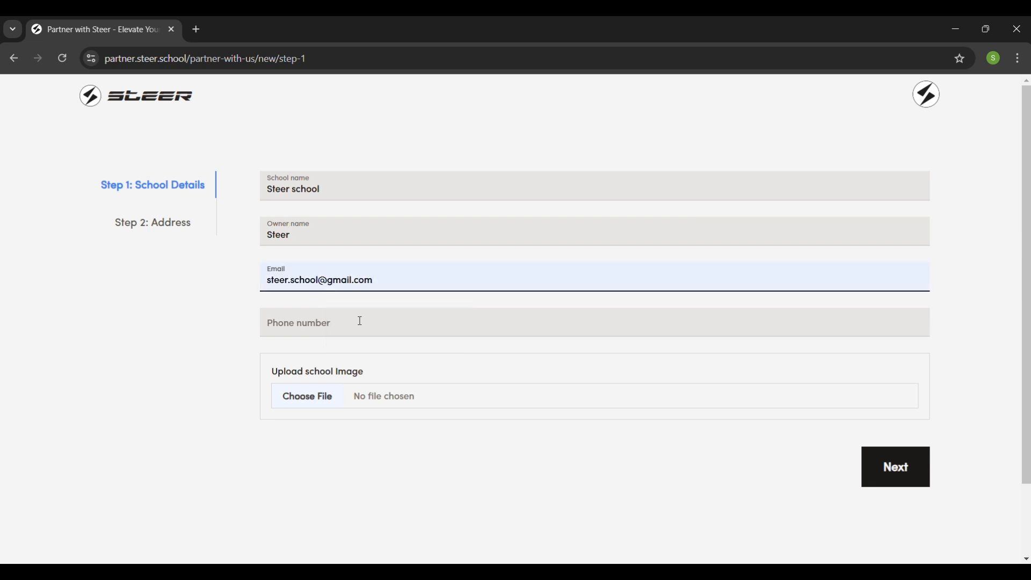
{"action": "left_click", "coordinate": [327, 327]}
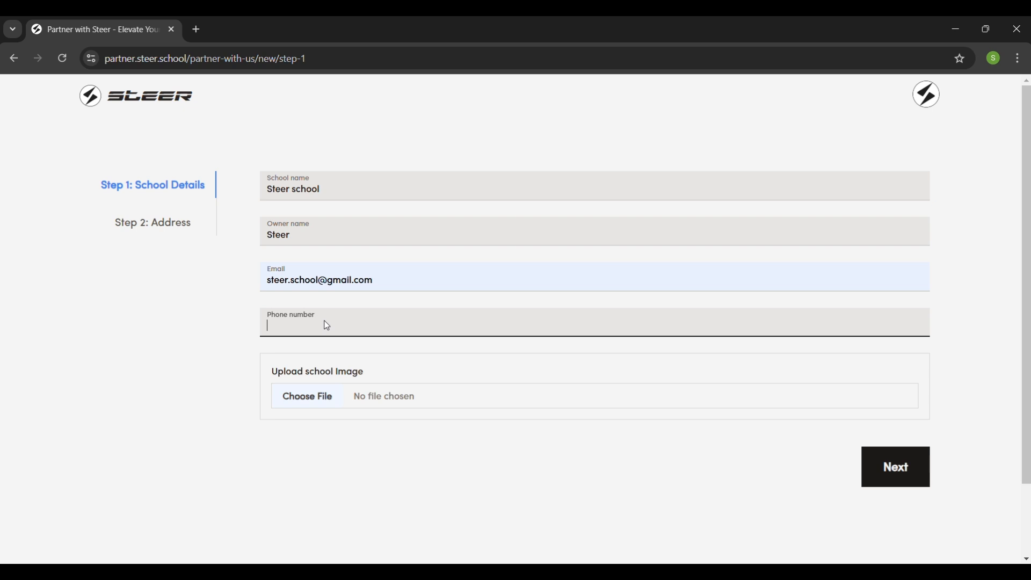
{"action": "type", "text": "8766"}
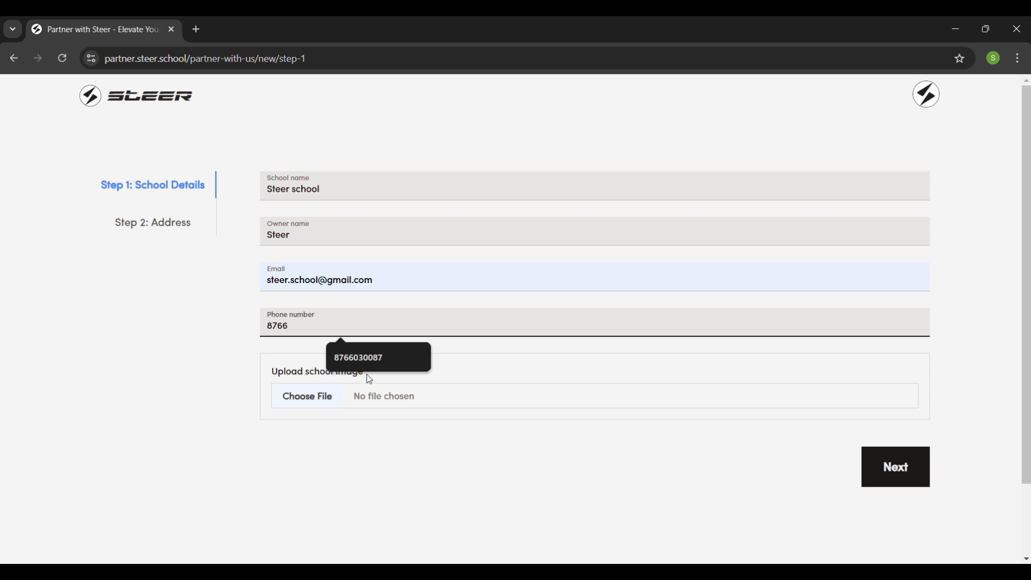
{"action": "left_click", "coordinate": [372, 355]}
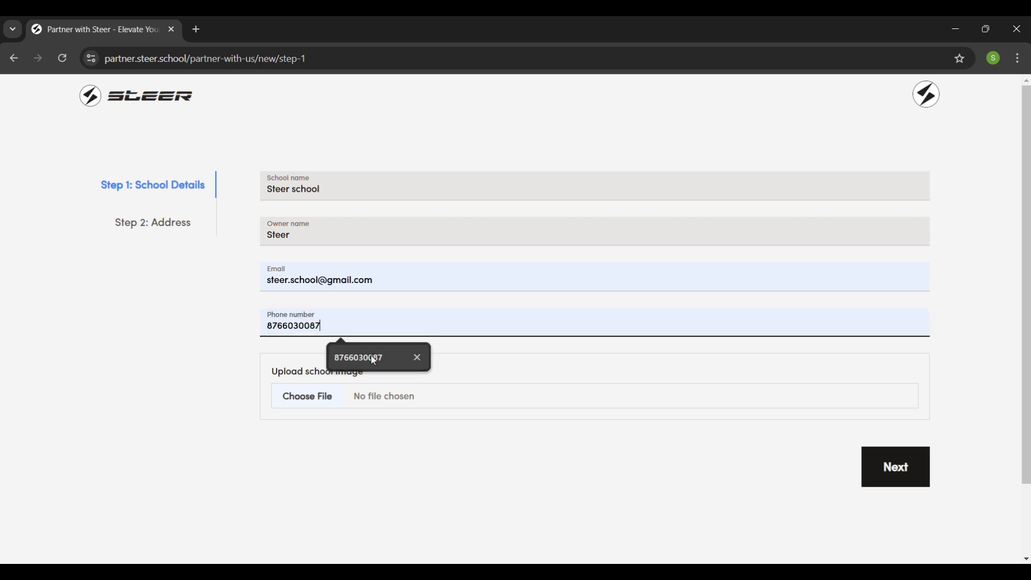
{"action": "left_click", "coordinate": [310, 399]}
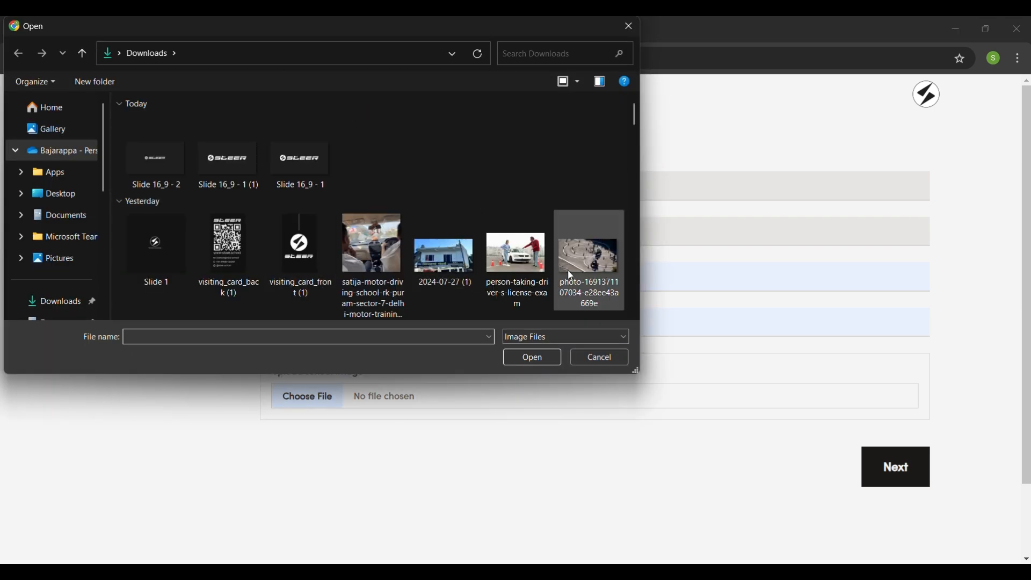
Attach the driving-track .avif photo from Downloads as the school image, then submit Step 1
{"action": "left_click", "coordinate": [599, 269]}
{"action": "left_click", "coordinate": [538, 358]}
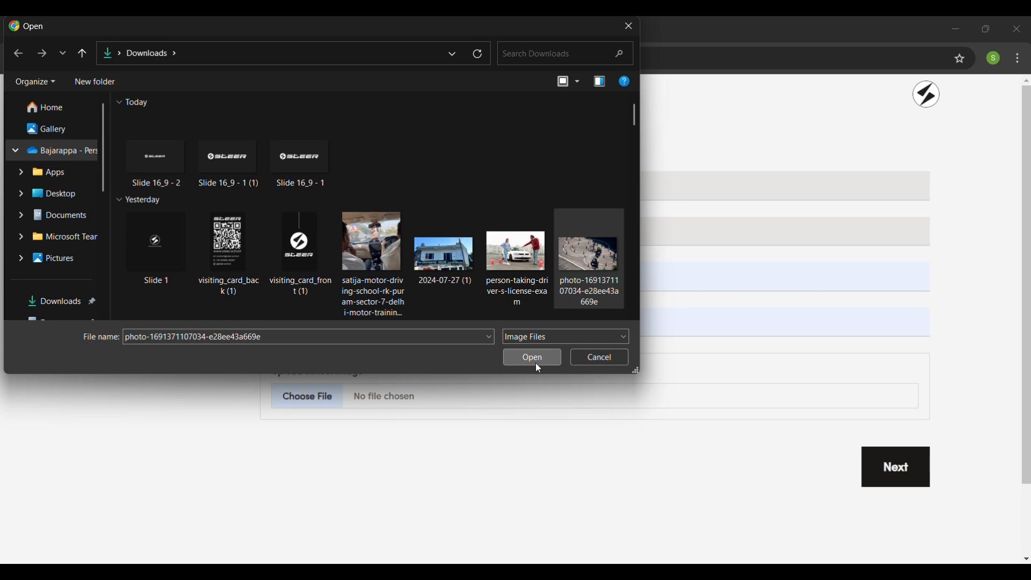
{"action": "scroll", "coordinate": [543, 450], "scroll_direction": "down", "scroll_amount": 1}
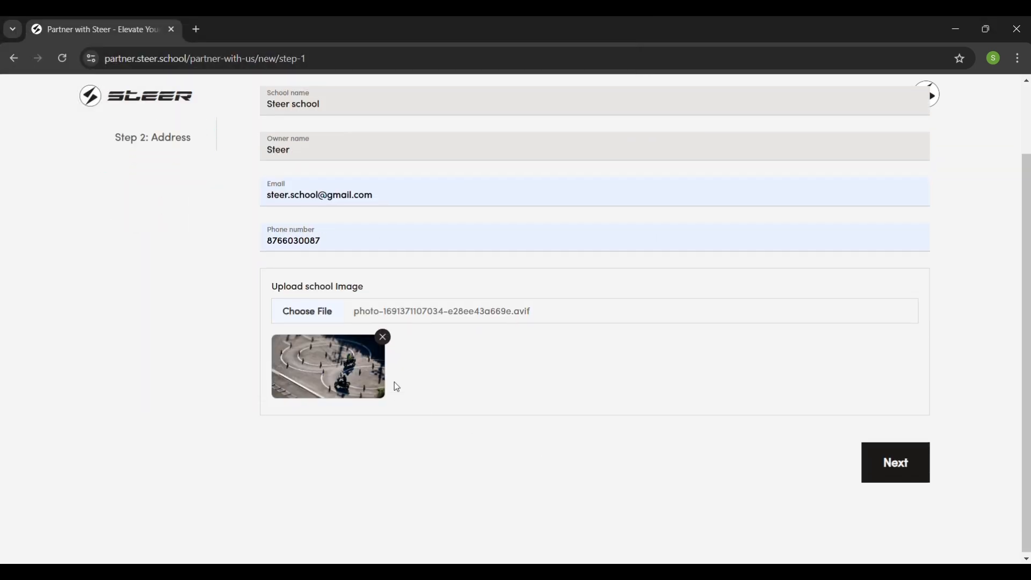
{"action": "left_click", "coordinate": [383, 337]}
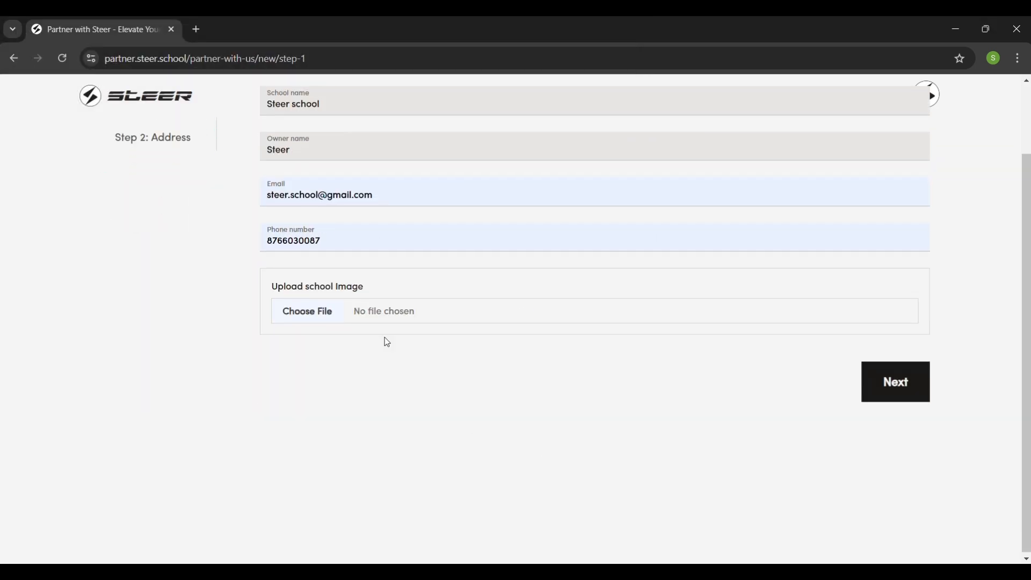
{"action": "left_click", "coordinate": [315, 316]}
{"action": "scroll", "coordinate": [318, 232], "scroll_direction": "down", "scroll_amount": 4}
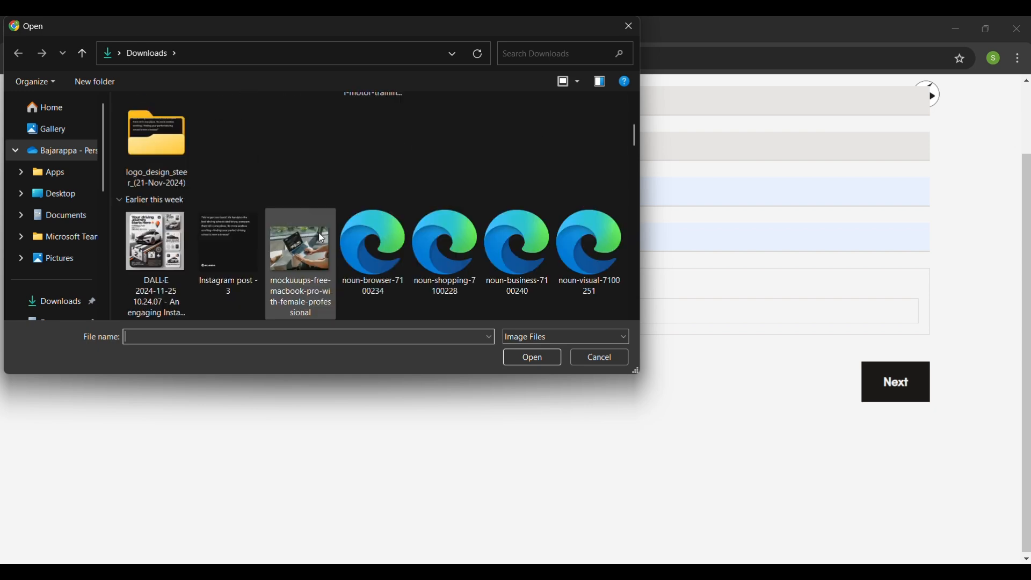
{"action": "scroll", "coordinate": [252, 220], "scroll_direction": "up", "scroll_amount": 4}
{"action": "left_click", "coordinate": [576, 297]}
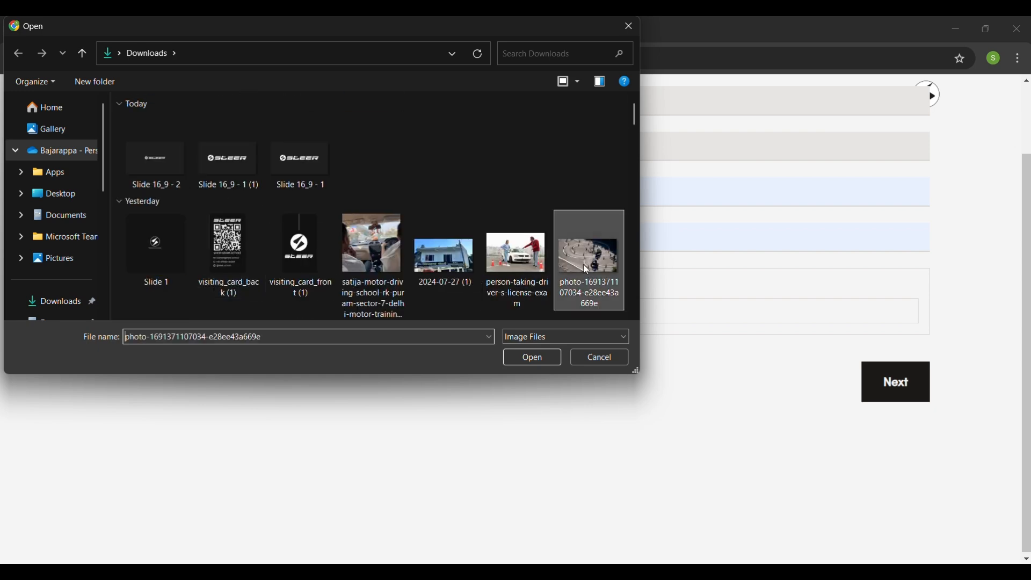
{"action": "left_click", "coordinate": [536, 359]}
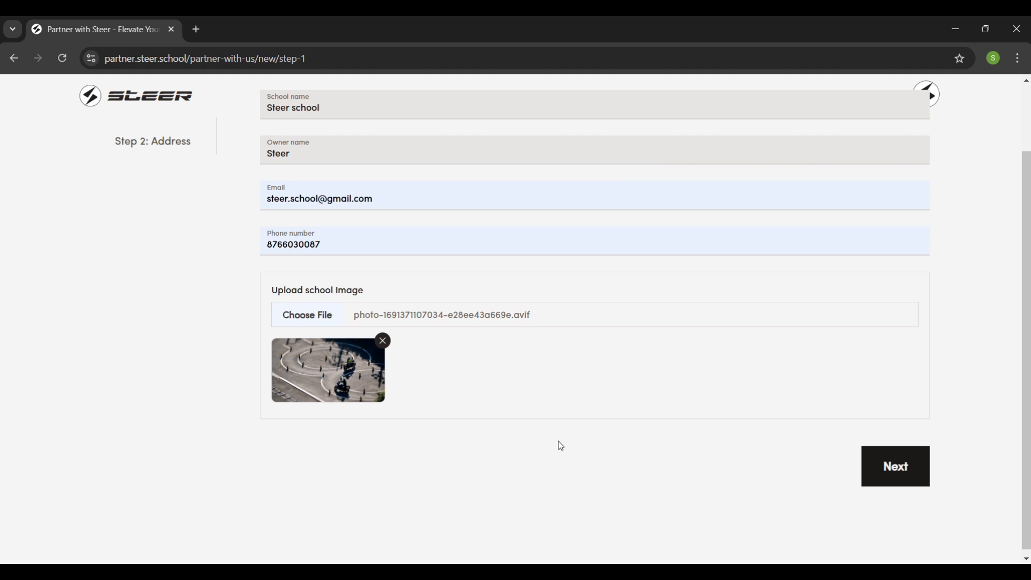
{"action": "scroll", "coordinate": [559, 446], "scroll_direction": "up", "scroll_amount": 2}
{"action": "scroll", "coordinate": [561, 446], "scroll_direction": "down", "scroll_amount": 2}
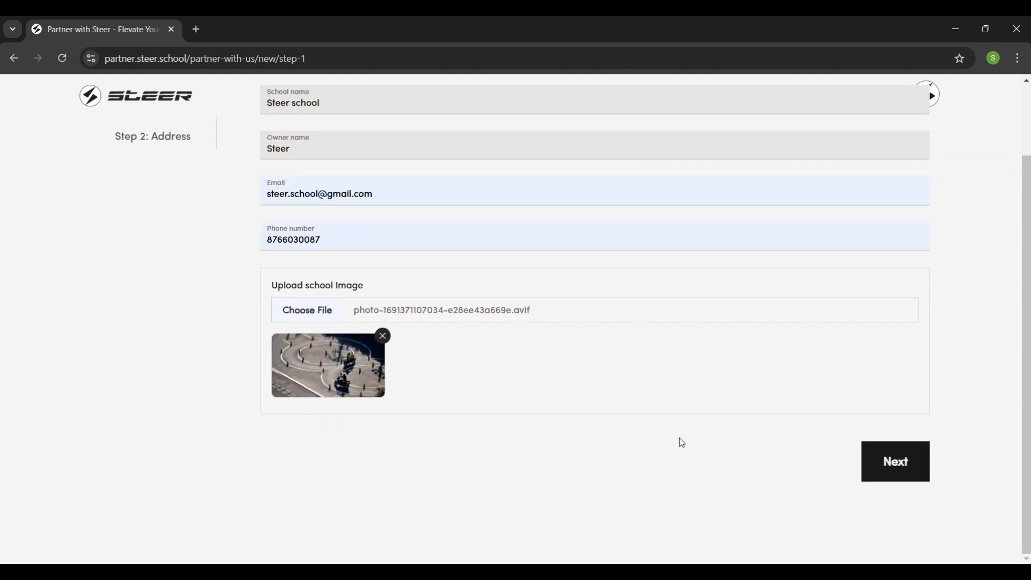
{"action": "left_click", "coordinate": [922, 468]}
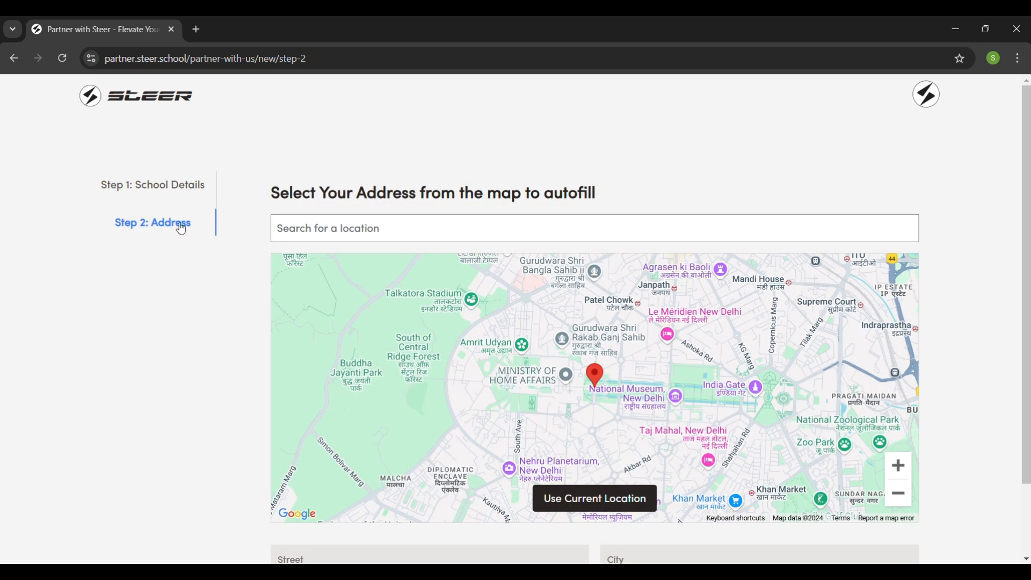
Search the map for 'maruthi driving' and pick MARUTHI DRIVING SCHOOL, Anna Nagar West, Chennai
{"action": "scroll", "coordinate": [597, 271], "scroll_direction": "down", "scroll_amount": 2}
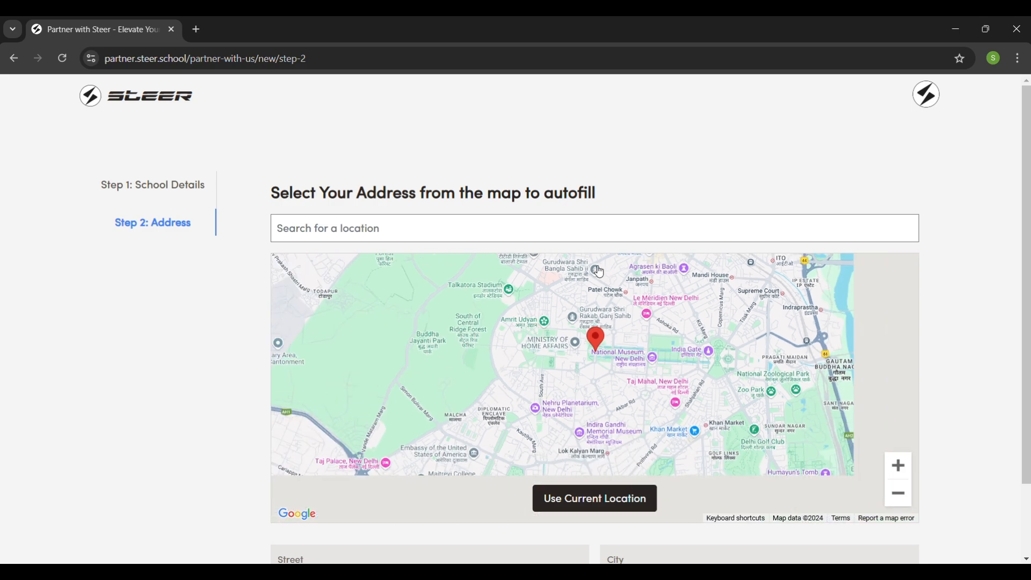
{"action": "scroll", "coordinate": [606, 334], "scroll_direction": "up", "scroll_amount": 5}
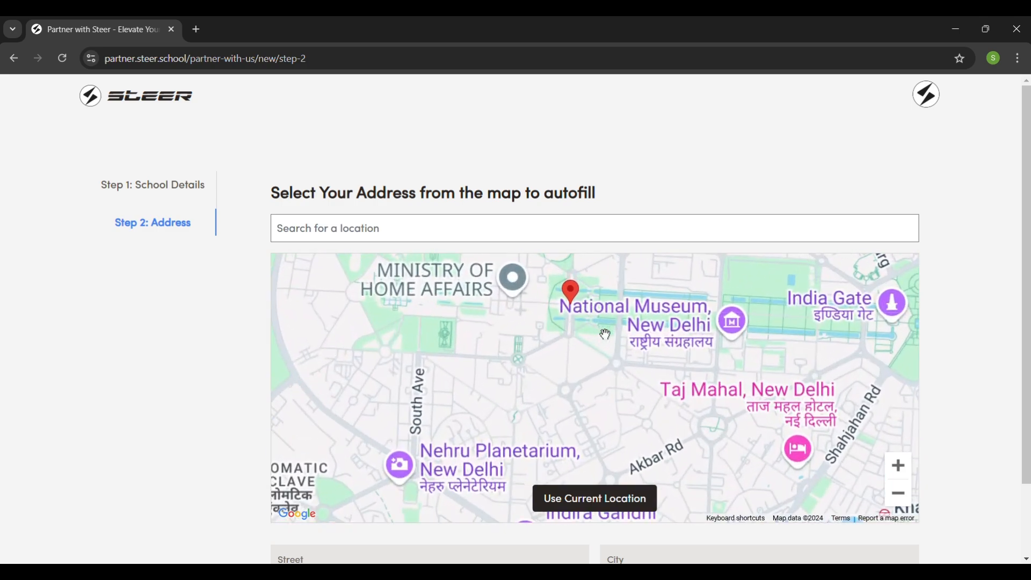
{"action": "scroll", "coordinate": [524, 356], "scroll_direction": "up", "scroll_amount": 5}
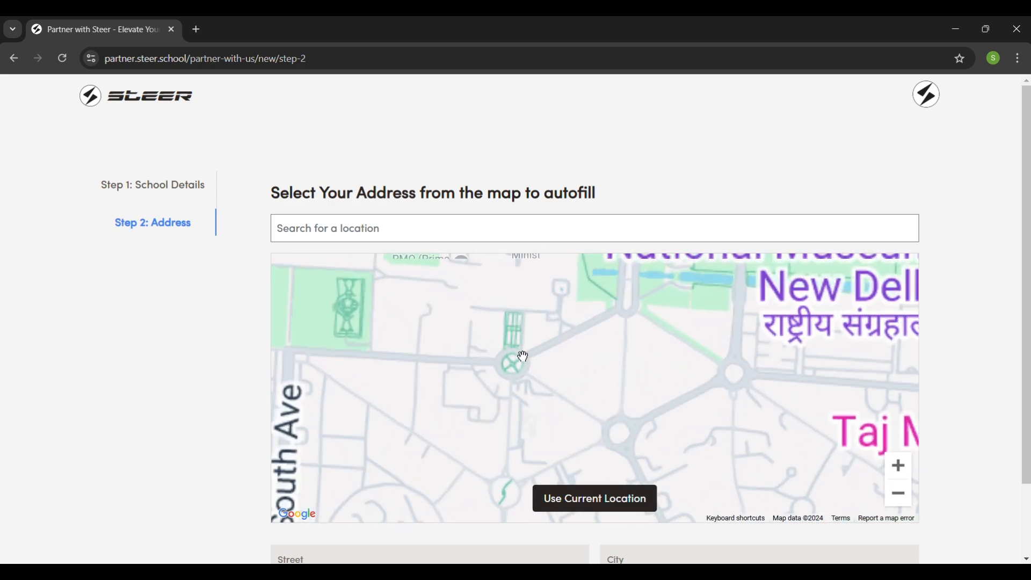
{"action": "scroll", "coordinate": [527, 356], "scroll_direction": "down", "scroll_amount": 5}
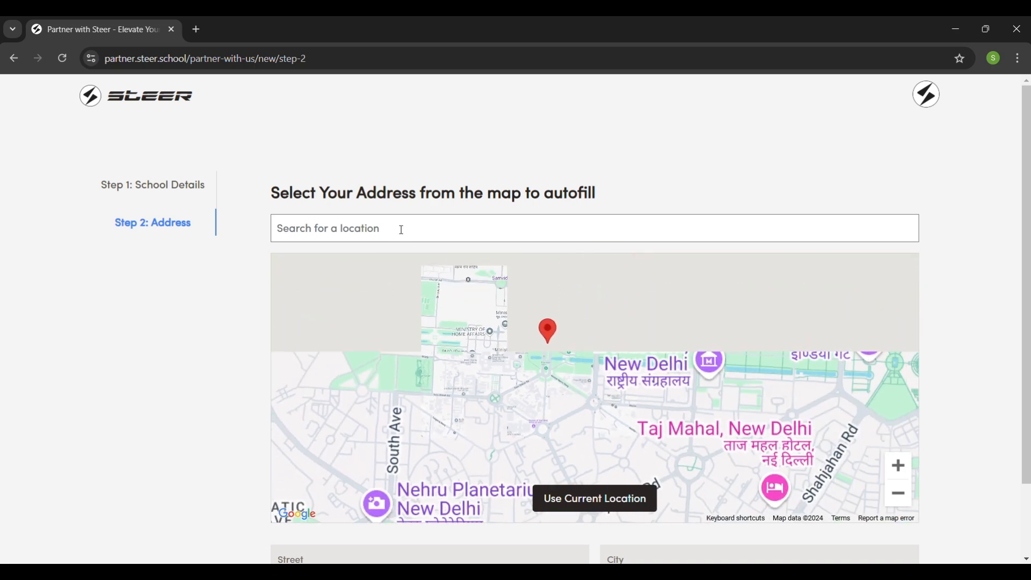
{"action": "left_click", "coordinate": [402, 230]}
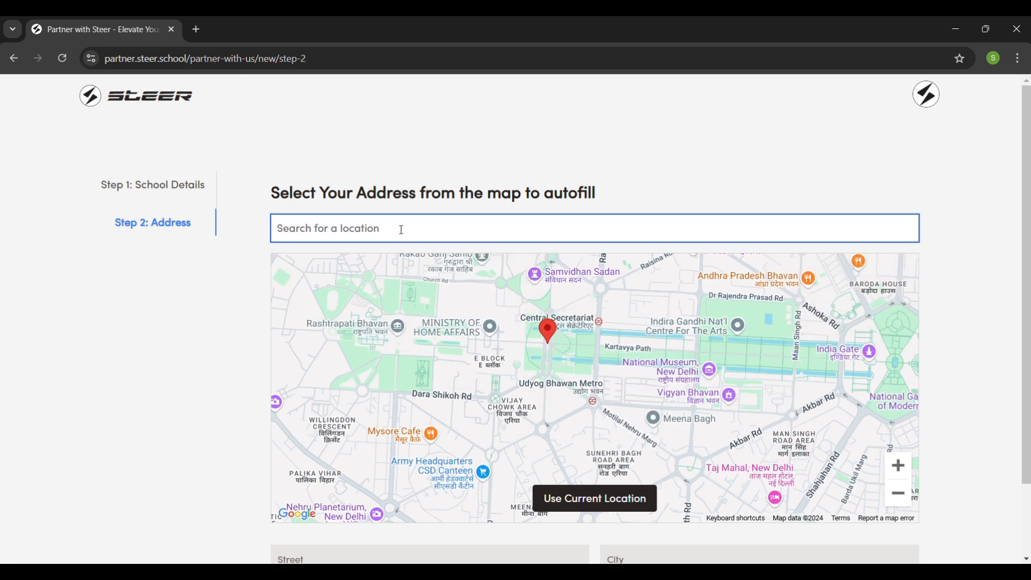
{"action": "type", "text": "bangalore"}
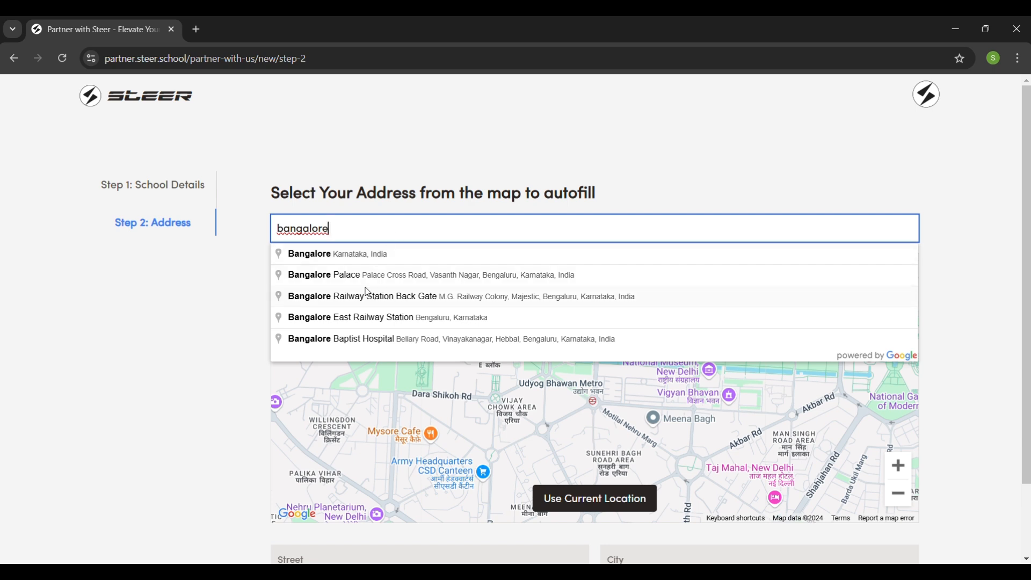
{"action": "double_click", "coordinate": [373, 230]}
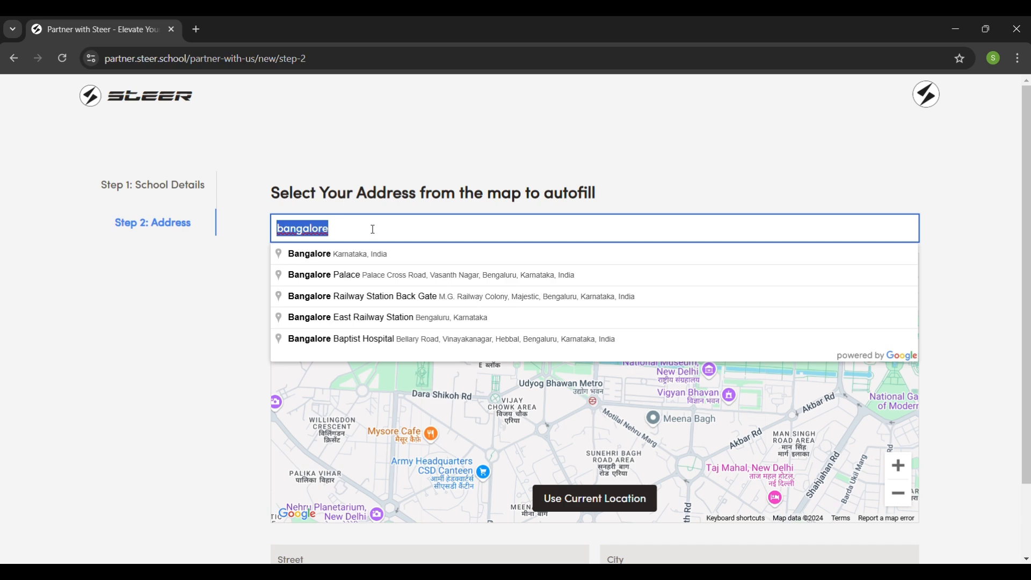
{"action": "type", "text": "m"}
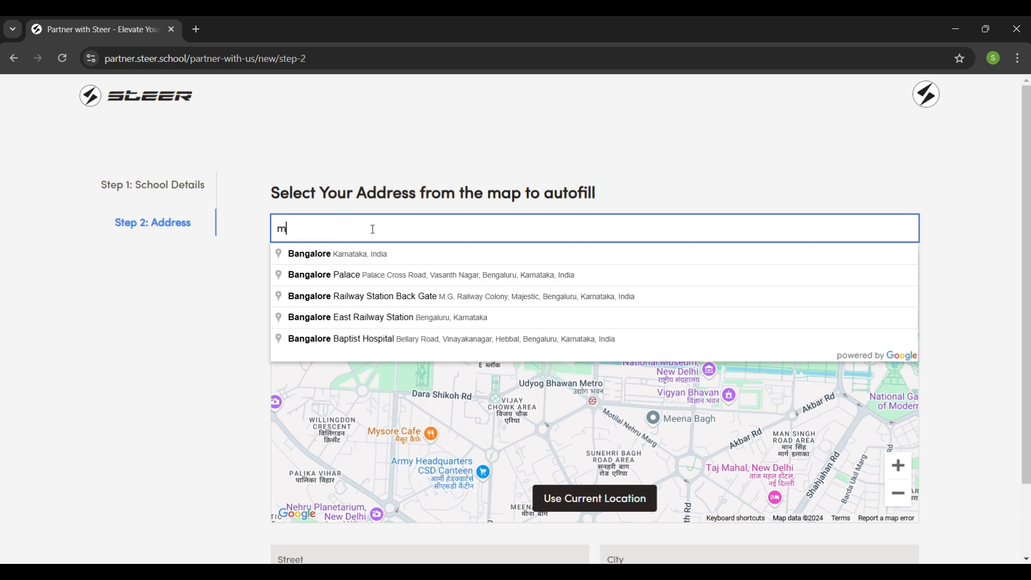
{"action": "type", "text": "aruthi dr"}
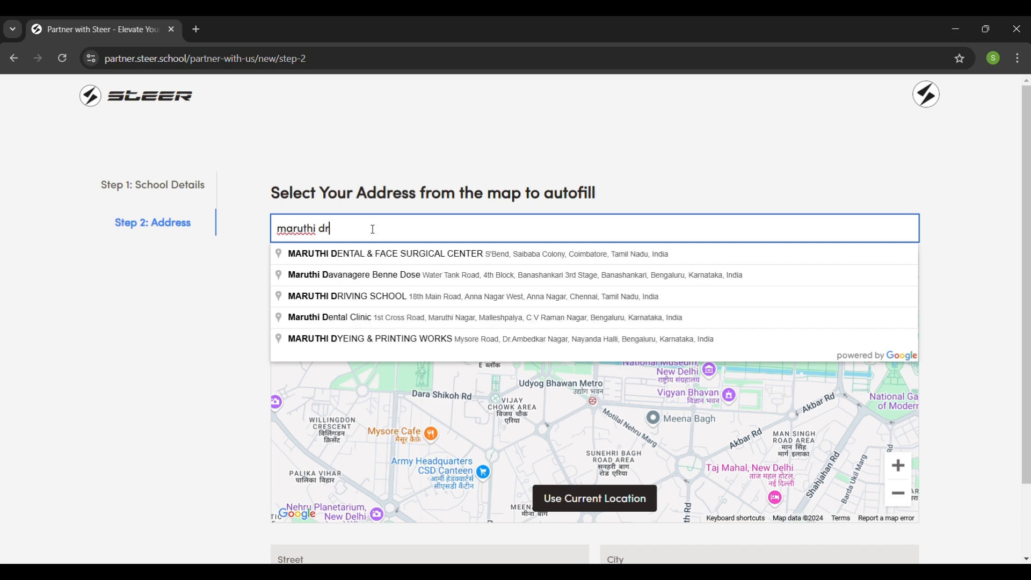
{"action": "type", "text": "iving"}
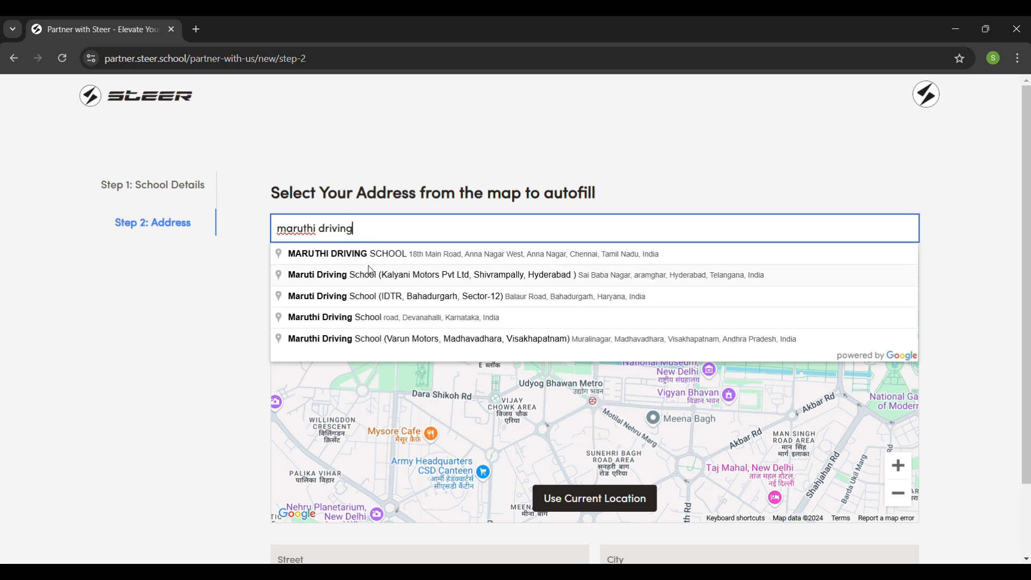
{"action": "left_click", "coordinate": [382, 255]}
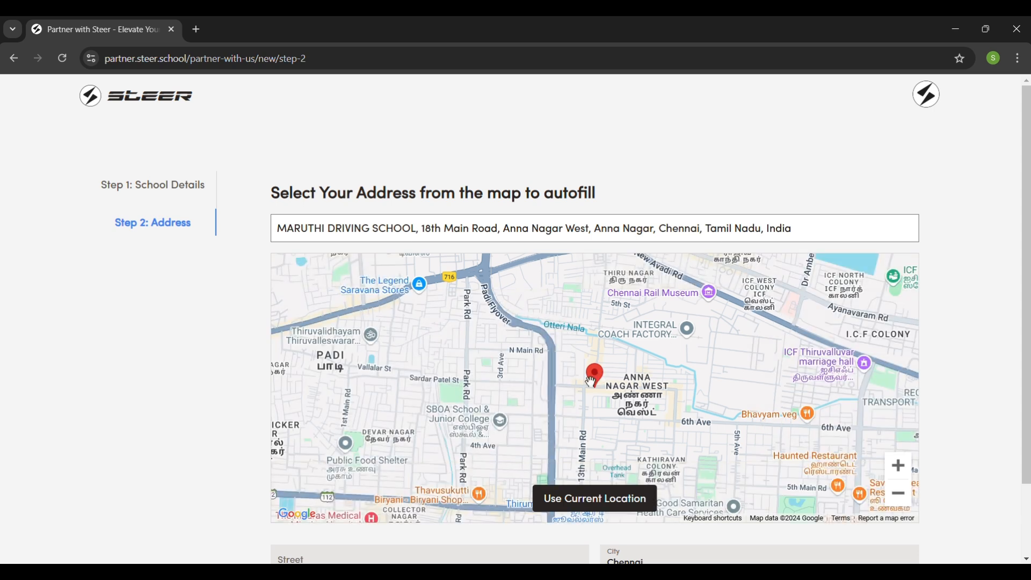
Change the location to Maruthi Driving School, Ramamurthy Nagar, Bengaluru
{"action": "left_click", "coordinate": [427, 229]}
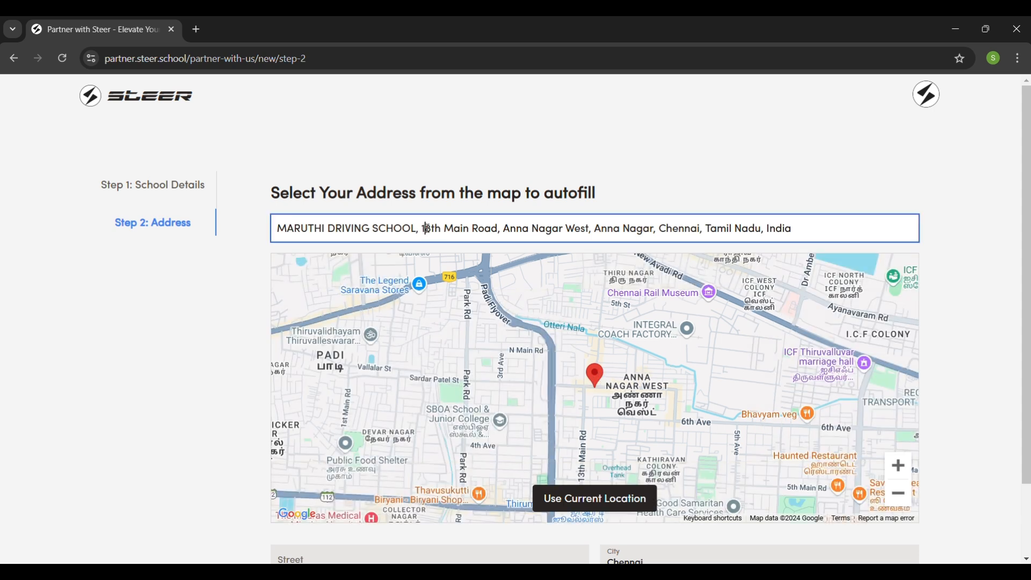
{"action": "left_click_drag", "start_coordinate": [423, 229], "coordinate": [808, 232]}
{"action": "type", "text": "ban"}
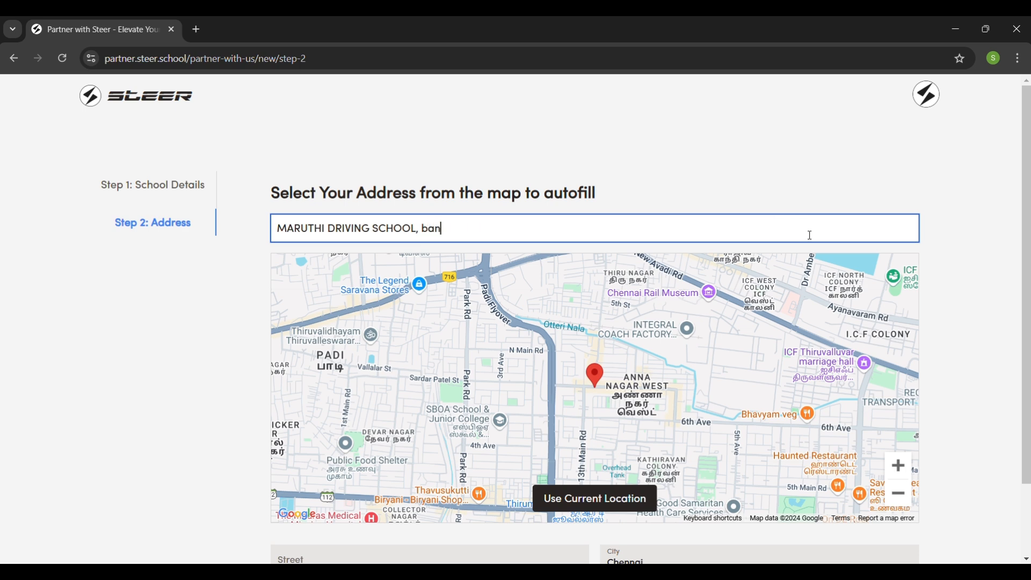
{"action": "type", "text": "galore"}
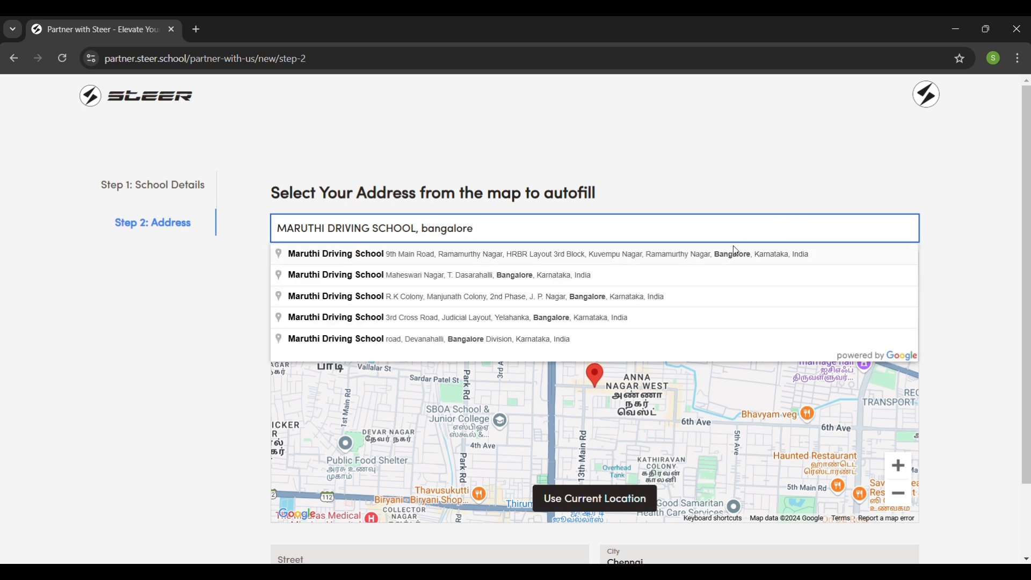
{"action": "left_click", "coordinate": [485, 257]}
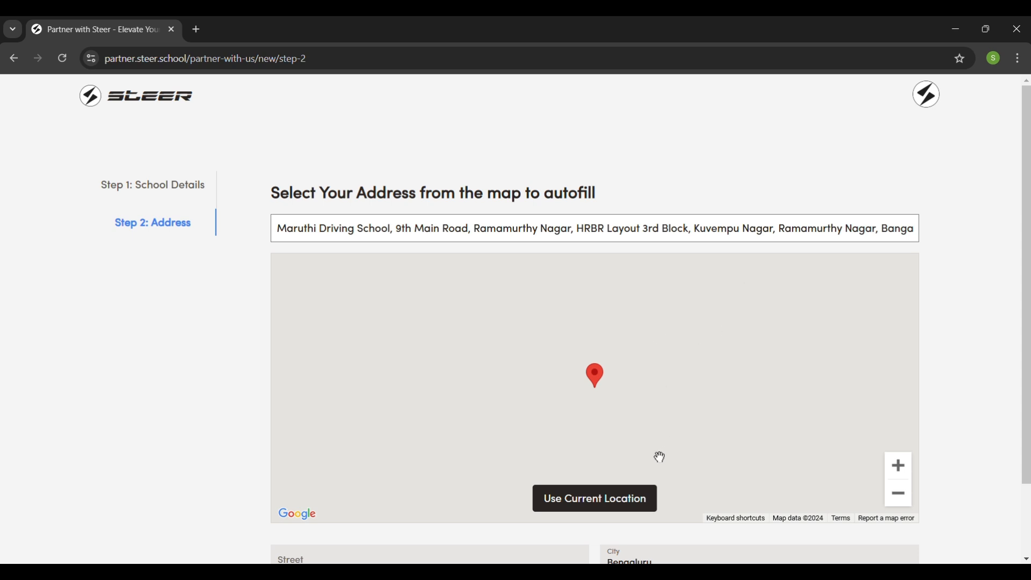
Set the street to 'indira nagar, 4th cross' and submit the address
{"action": "scroll", "coordinate": [1027, 396], "scroll_direction": "down", "scroll_amount": 2}
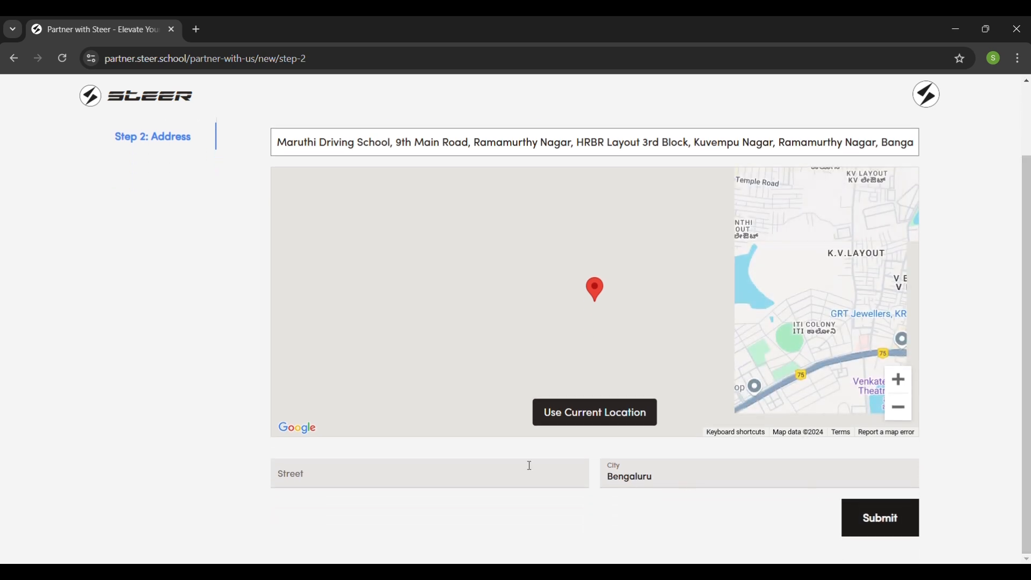
{"action": "left_click", "coordinate": [346, 477]}
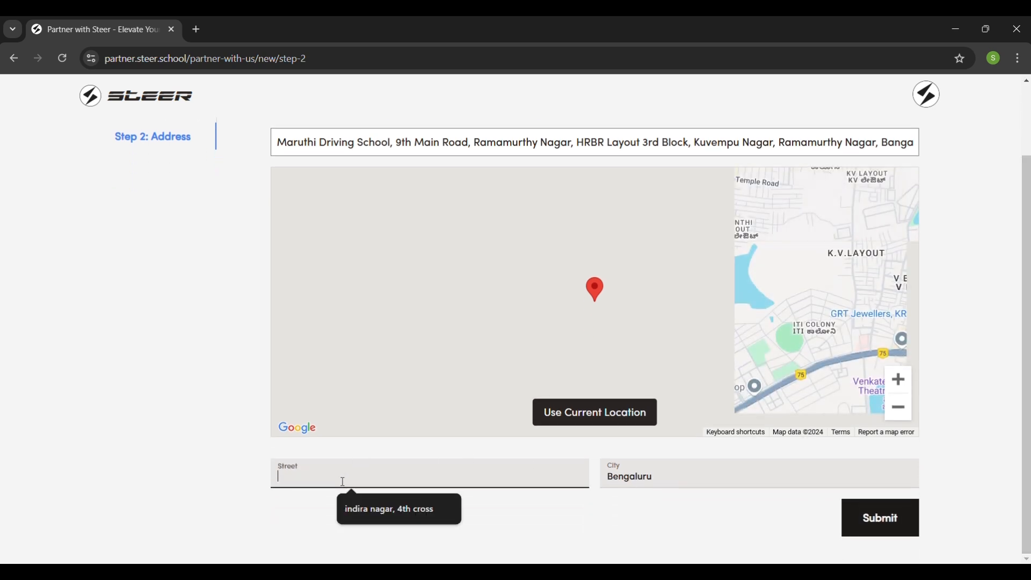
{"action": "left_click", "coordinate": [364, 511]}
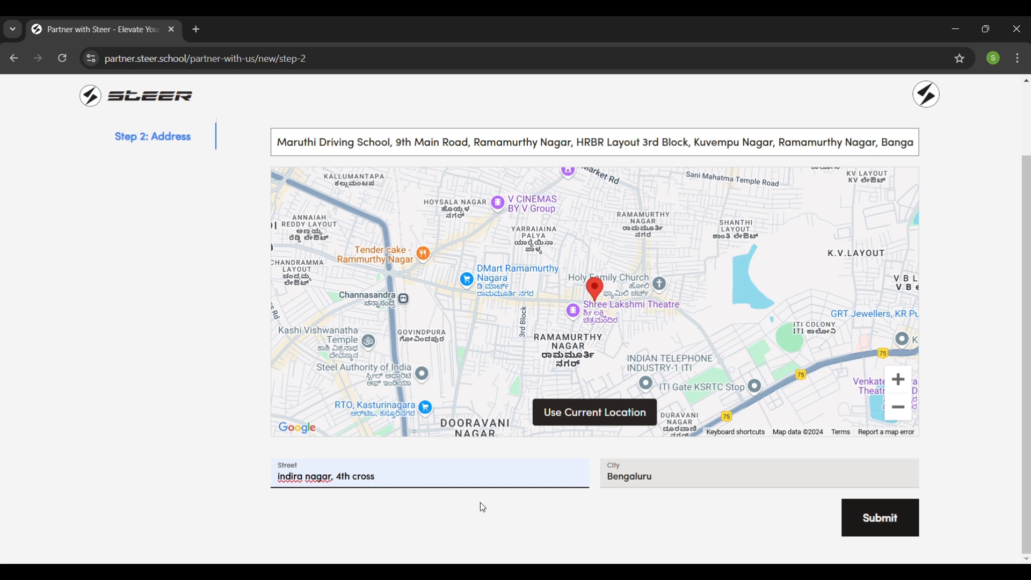
{"action": "left_click", "coordinate": [887, 529]}
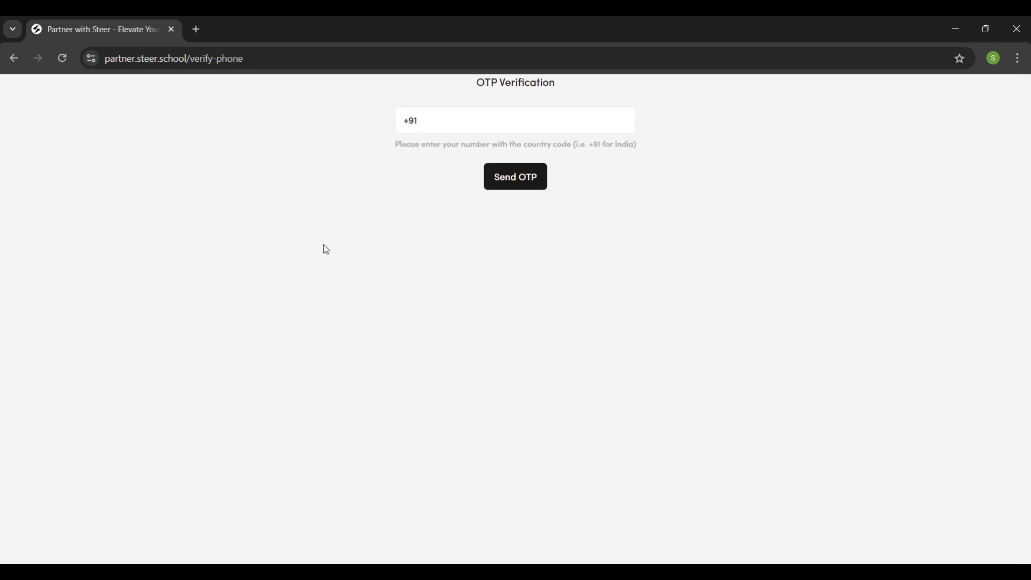
Enter the school's phone number after +91, request an OTP, and type the six-digit code
{"action": "left_click", "coordinate": [439, 119]}
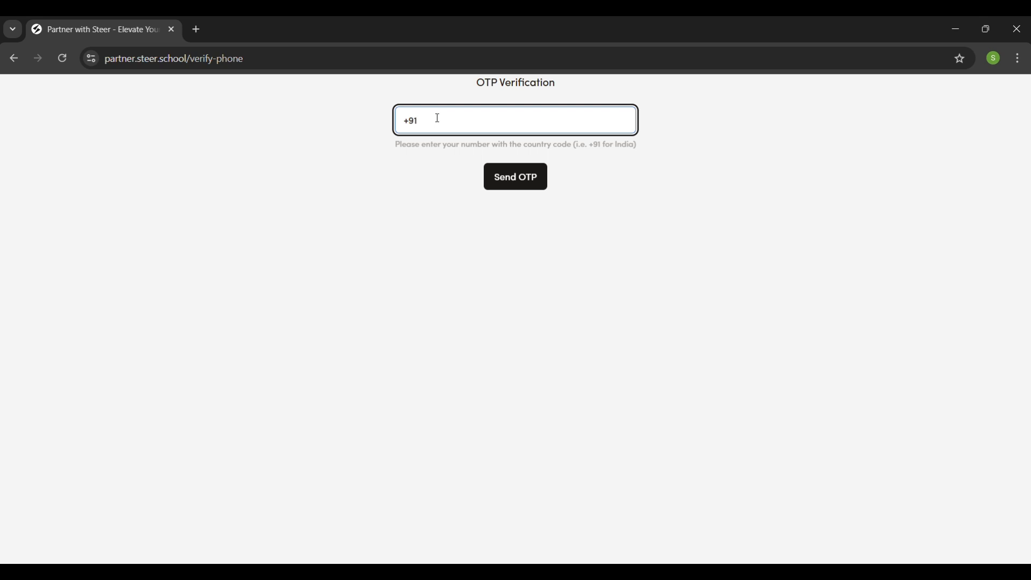
{"action": "left_click", "coordinate": [501, 185]}
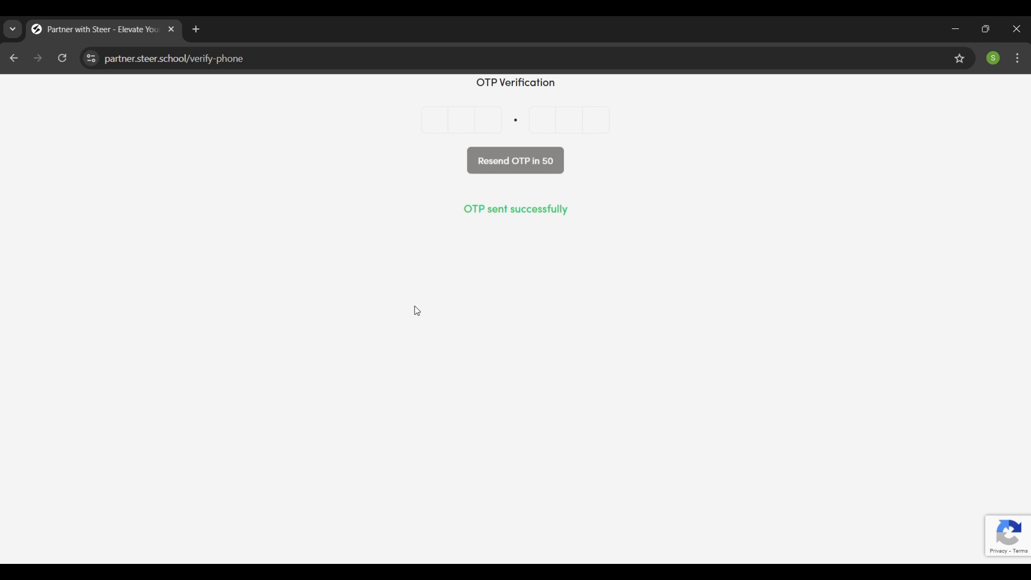
{"action": "left_click", "coordinate": [437, 120]}
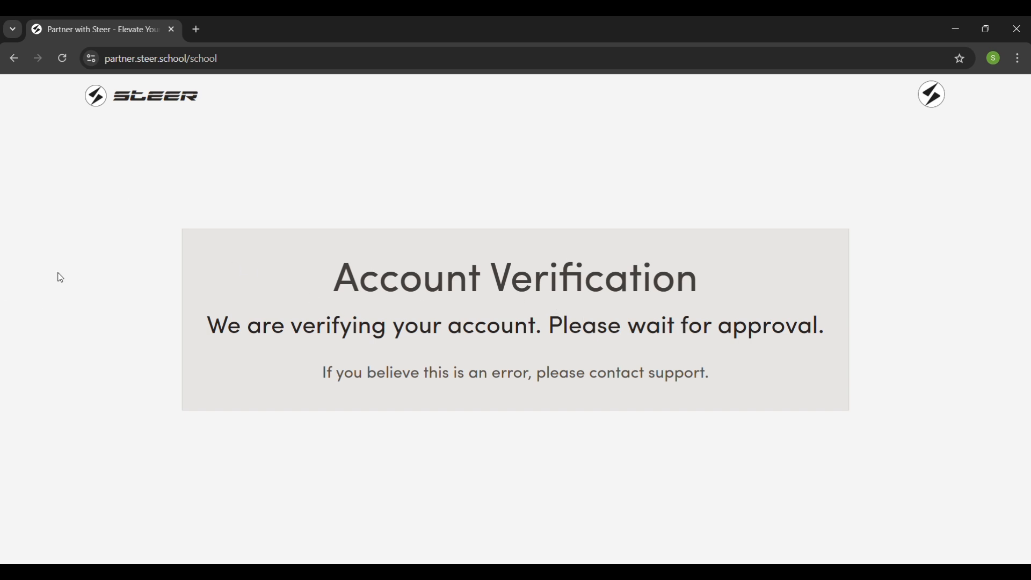
Reload the Account Verification page, then use the Steer logo to reach the landing page
{"action": "triple_click", "coordinate": [413, 297]}
{"action": "left_click", "coordinate": [366, 421]}
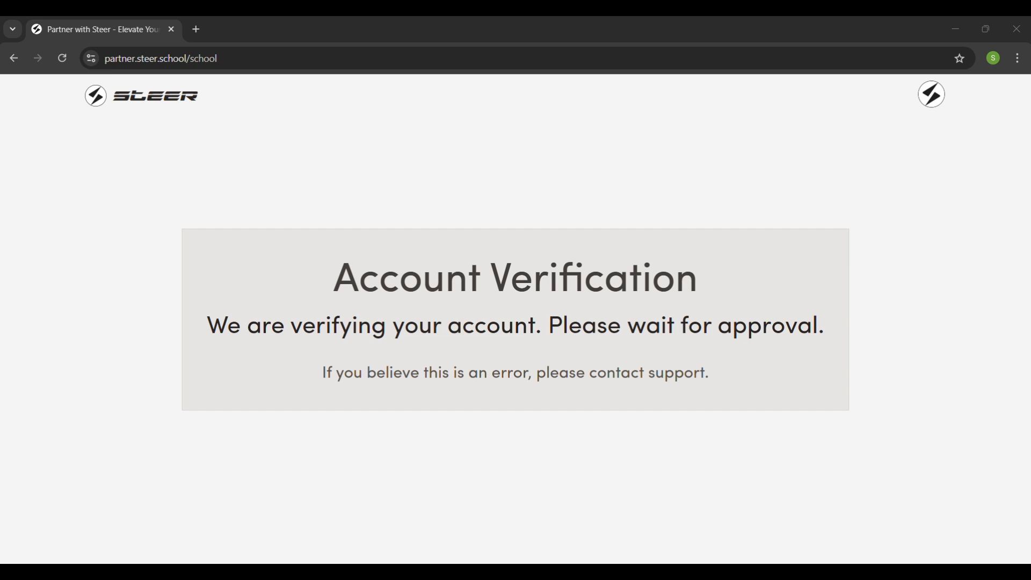
{"action": "left_click", "coordinate": [63, 58]}
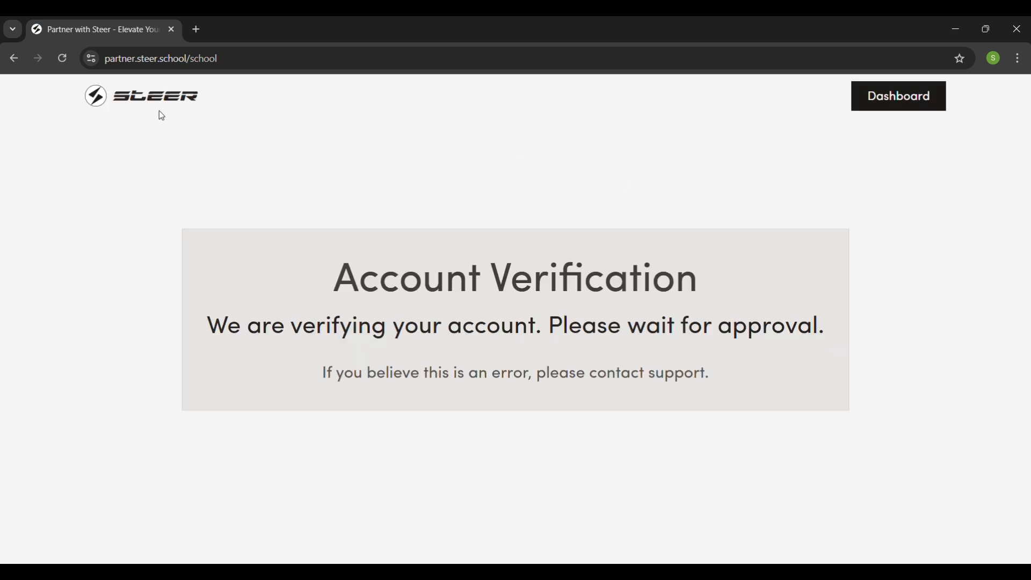
{"action": "left_click", "coordinate": [144, 103]}
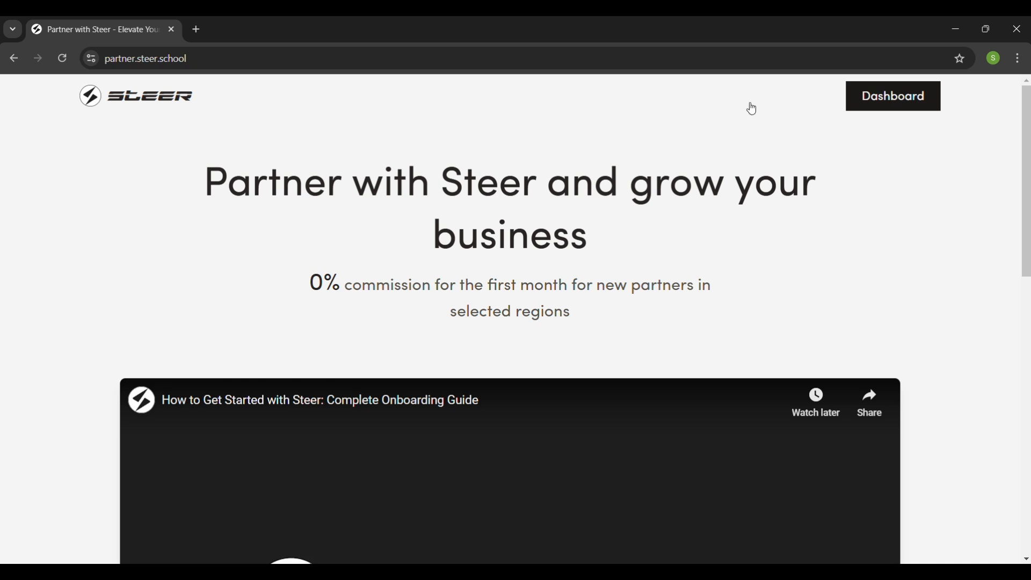
Open the school's dashboard and look through it
{"action": "left_click", "coordinate": [903, 98]}
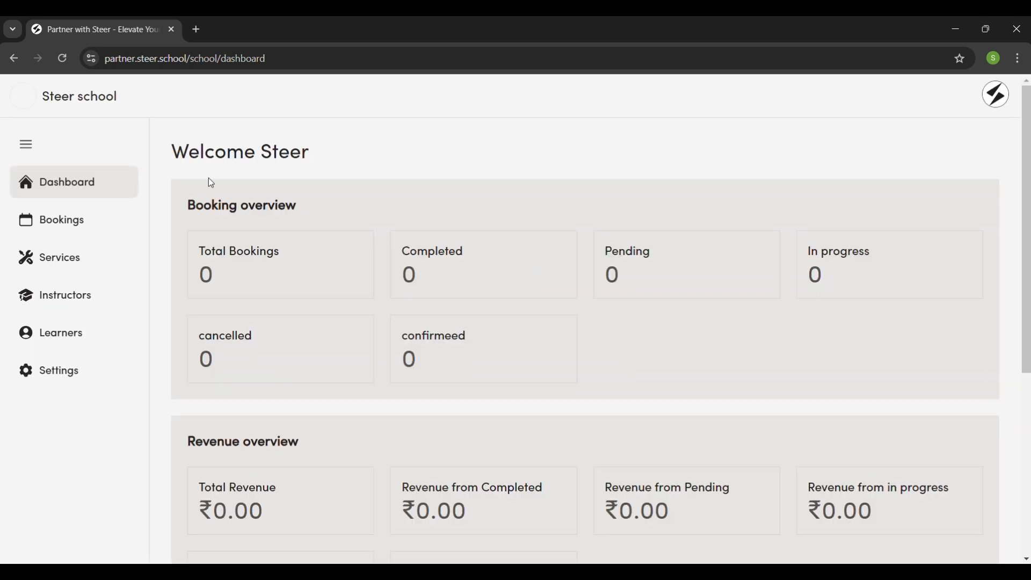
{"action": "scroll", "coordinate": [538, 468], "scroll_direction": "down", "scroll_amount": 3}
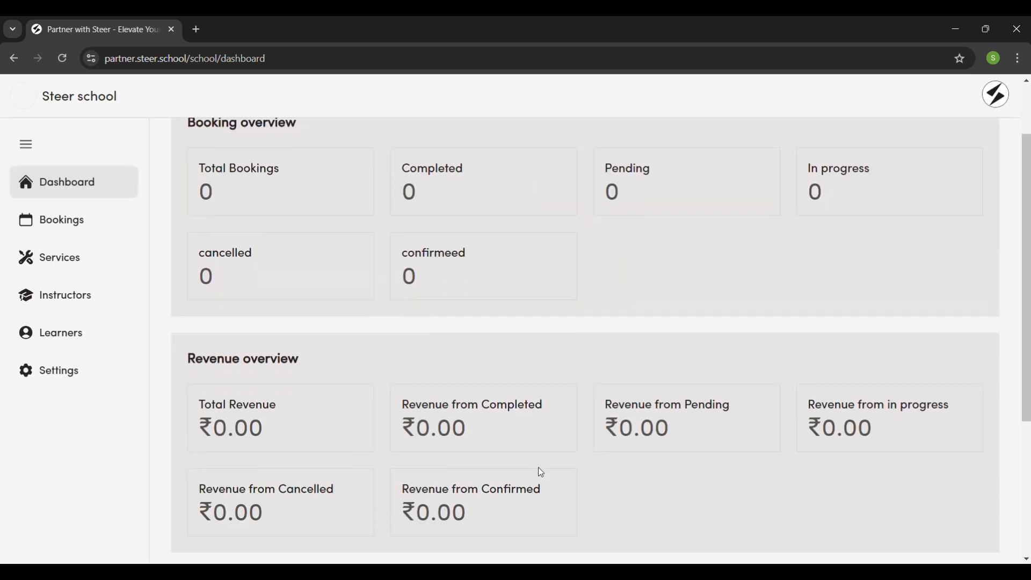
{"action": "scroll", "coordinate": [614, 352], "scroll_direction": "down", "scroll_amount": 3}
{"action": "scroll", "coordinate": [618, 279], "scroll_direction": "up", "scroll_amount": 6}
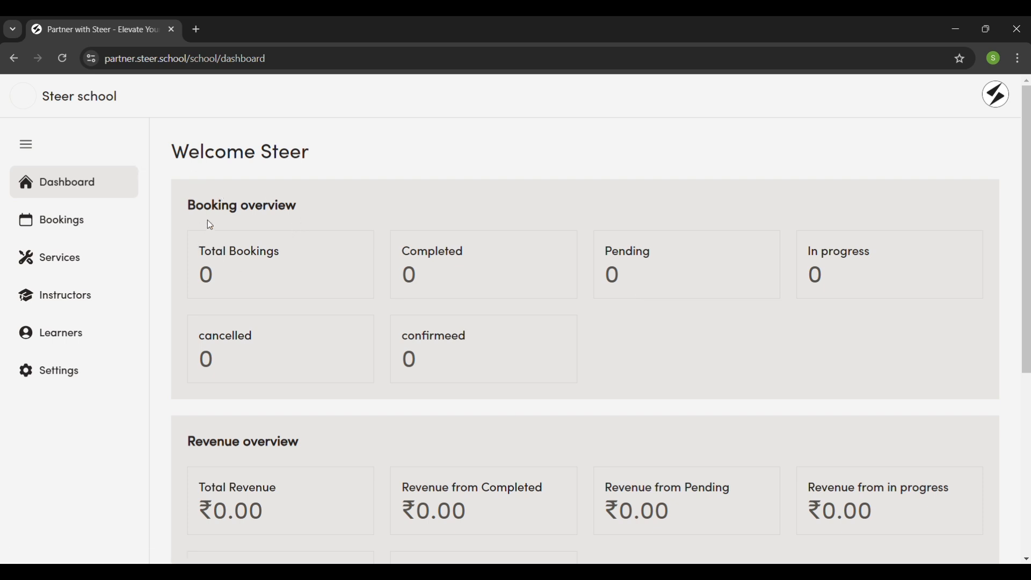
{"action": "scroll", "coordinate": [418, 362], "scroll_direction": "down", "scroll_amount": 3}
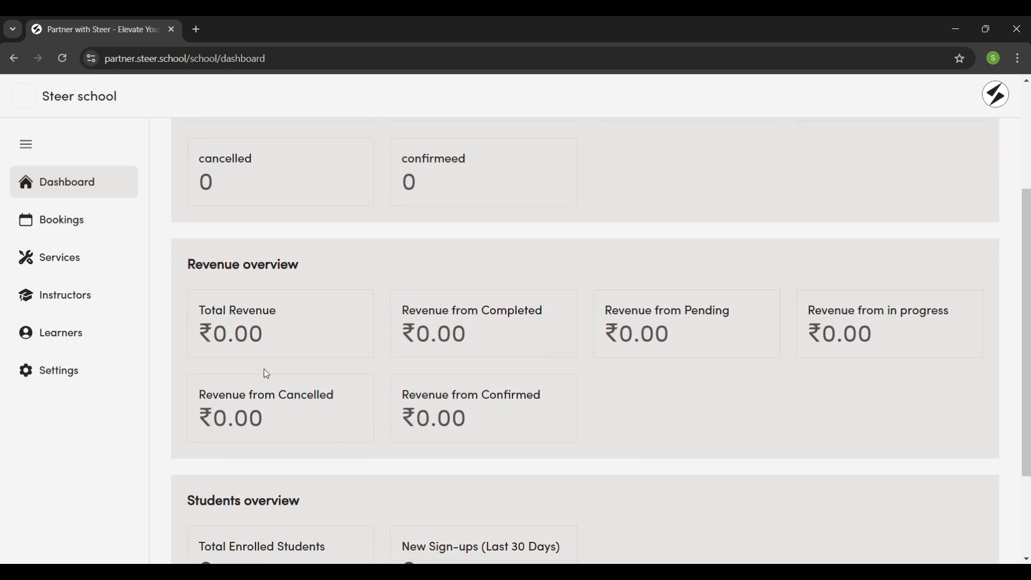
{"action": "scroll", "coordinate": [564, 344], "scroll_direction": "down", "scroll_amount": 2}
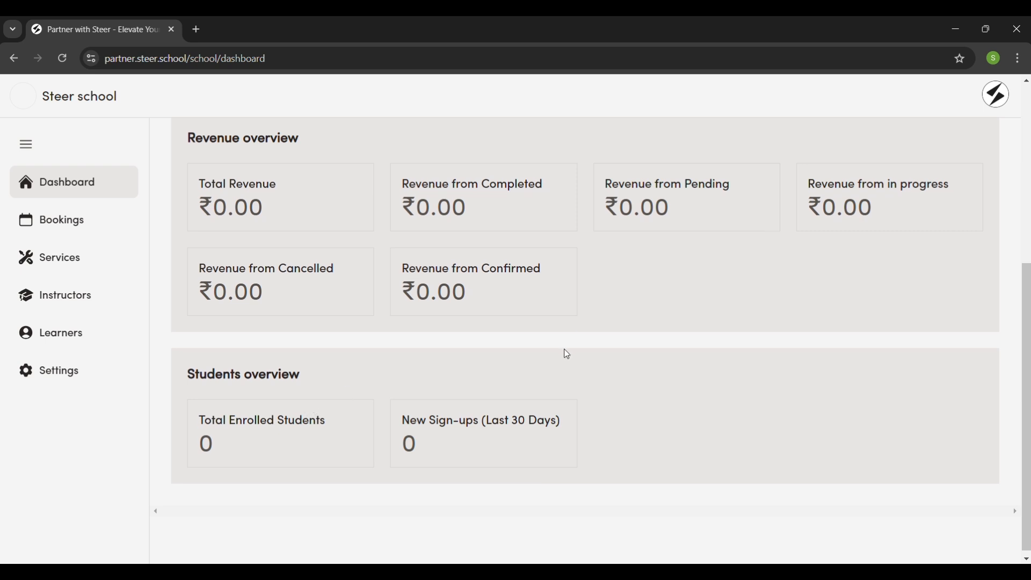
{"action": "scroll", "coordinate": [660, 403], "scroll_direction": "up", "scroll_amount": 5}
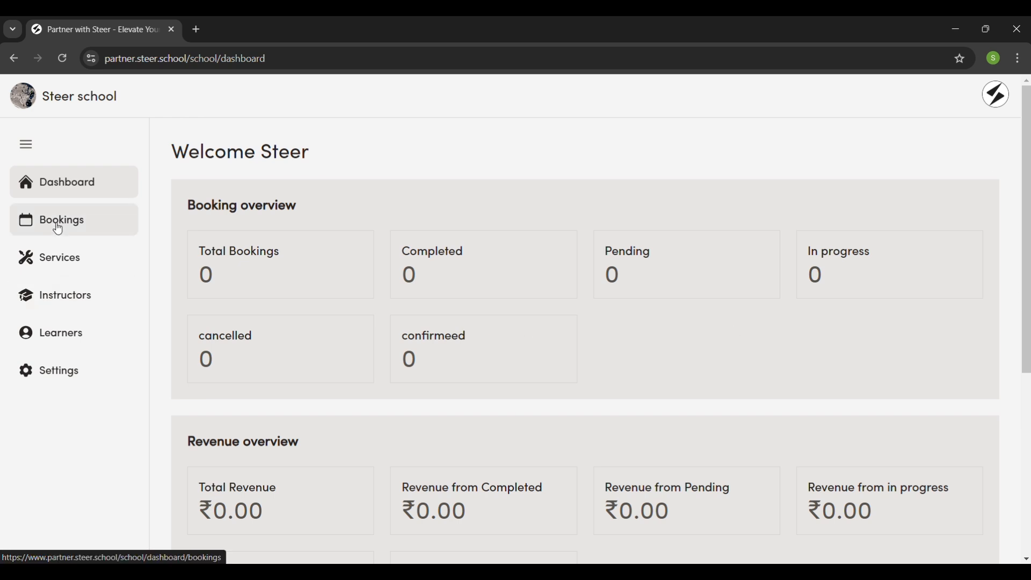
Check the empty Bookings, Services, Instructors and Learners pages, then start a new service category
{"action": "left_click", "coordinate": [89, 232]}
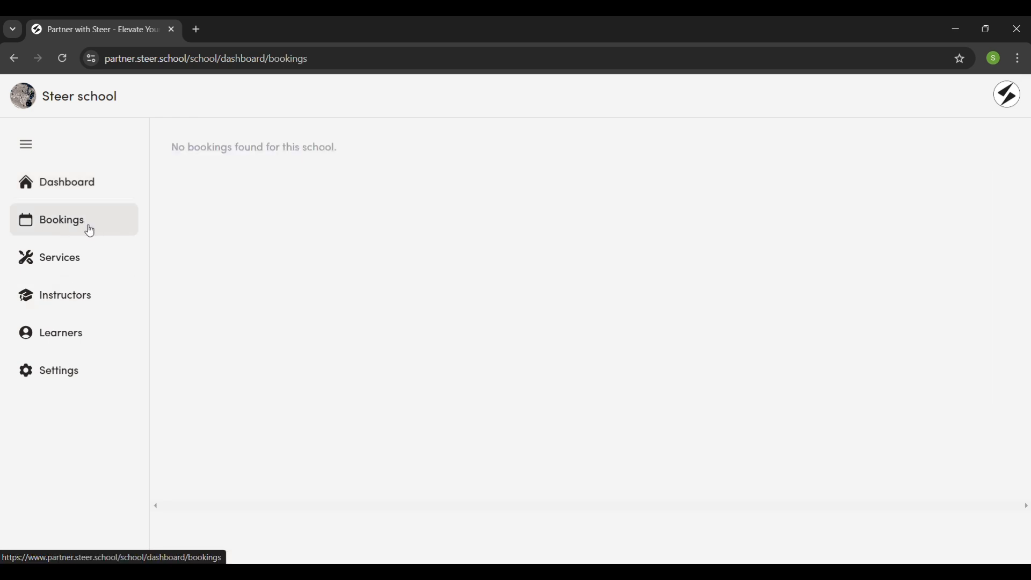
{"action": "triple_click", "coordinate": [323, 147]}
{"action": "left_click", "coordinate": [402, 251]}
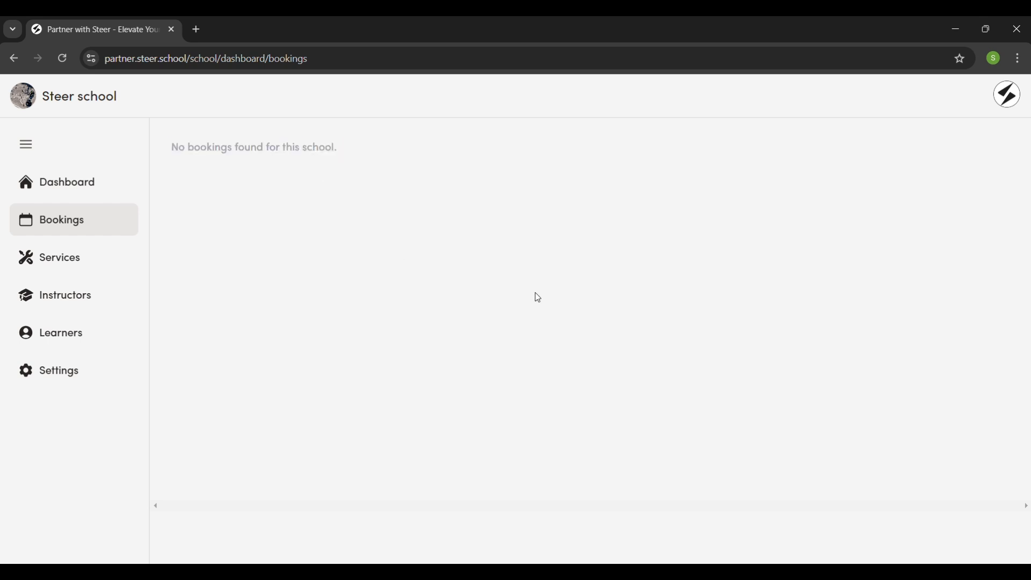
{"action": "left_click", "coordinate": [44, 269]}
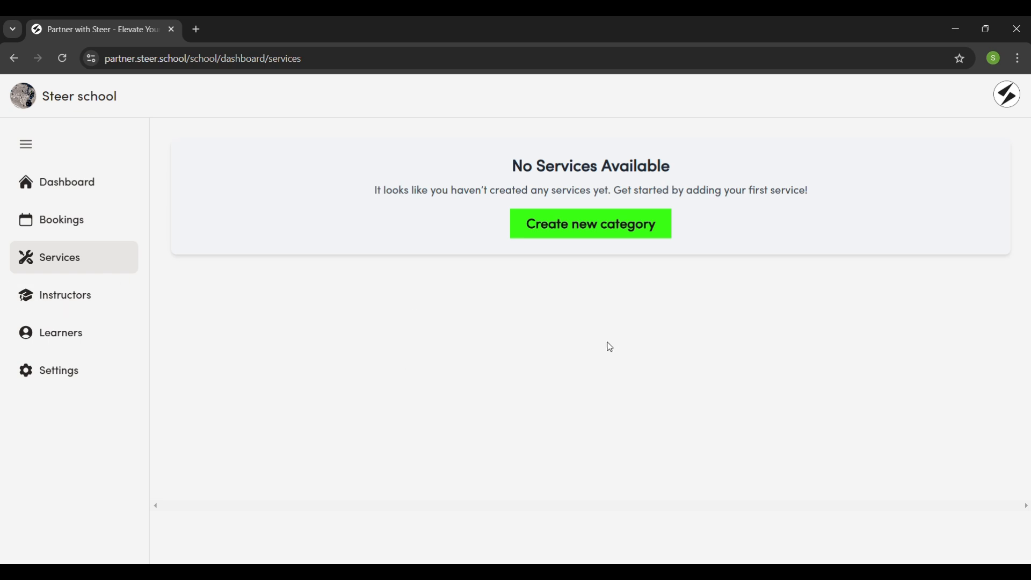
{"action": "left_click", "coordinate": [100, 304]}
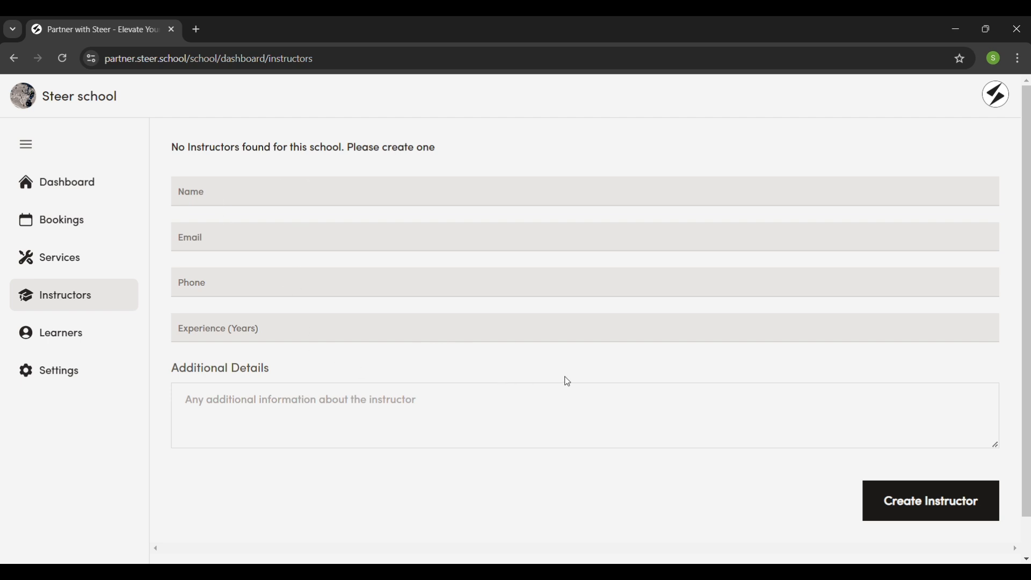
{"action": "left_click", "coordinate": [60, 349]}
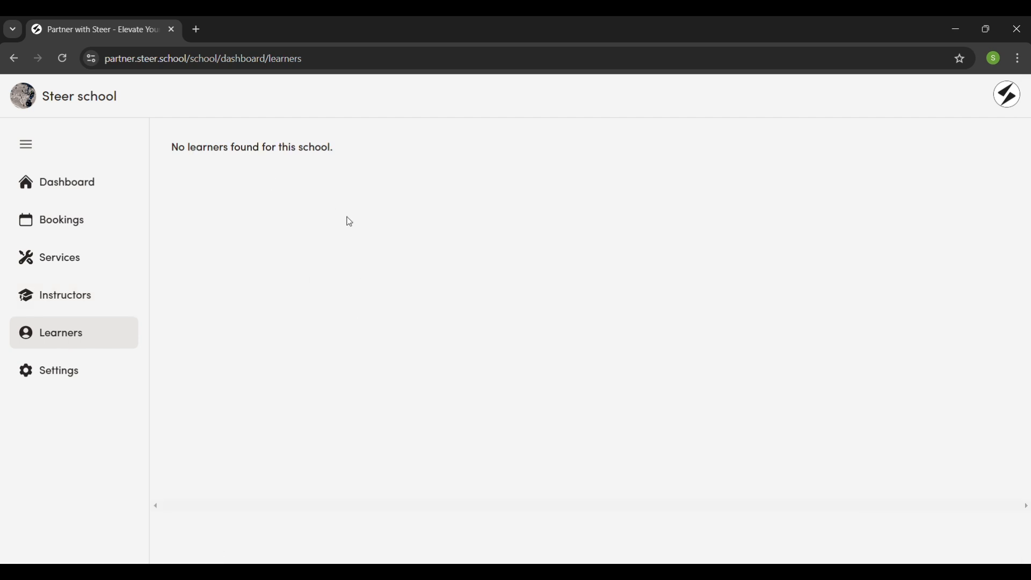
{"action": "triple_click", "coordinate": [233, 150]}
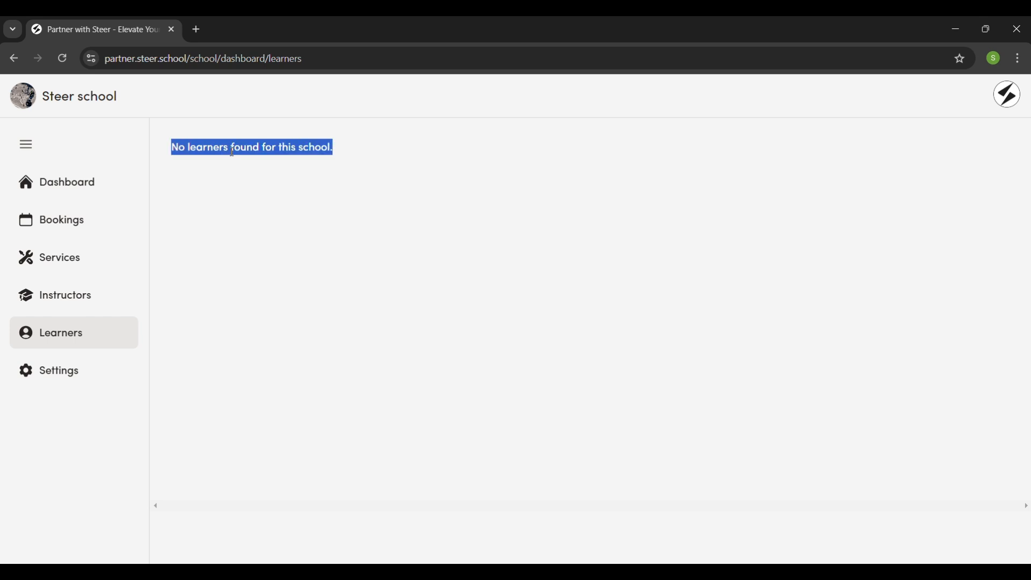
{"action": "left_click", "coordinate": [421, 325]}
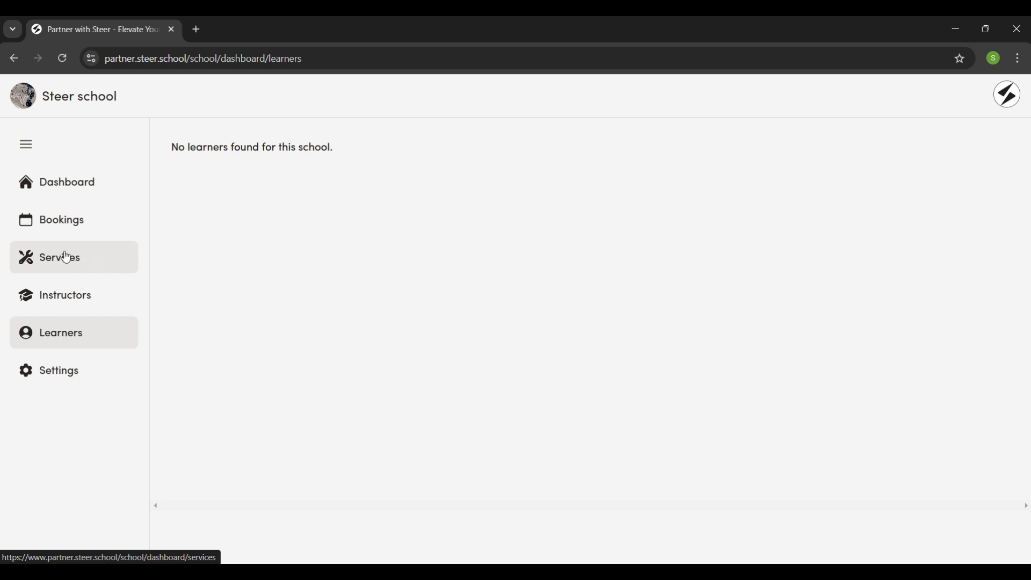
{"action": "left_click", "coordinate": [94, 263]}
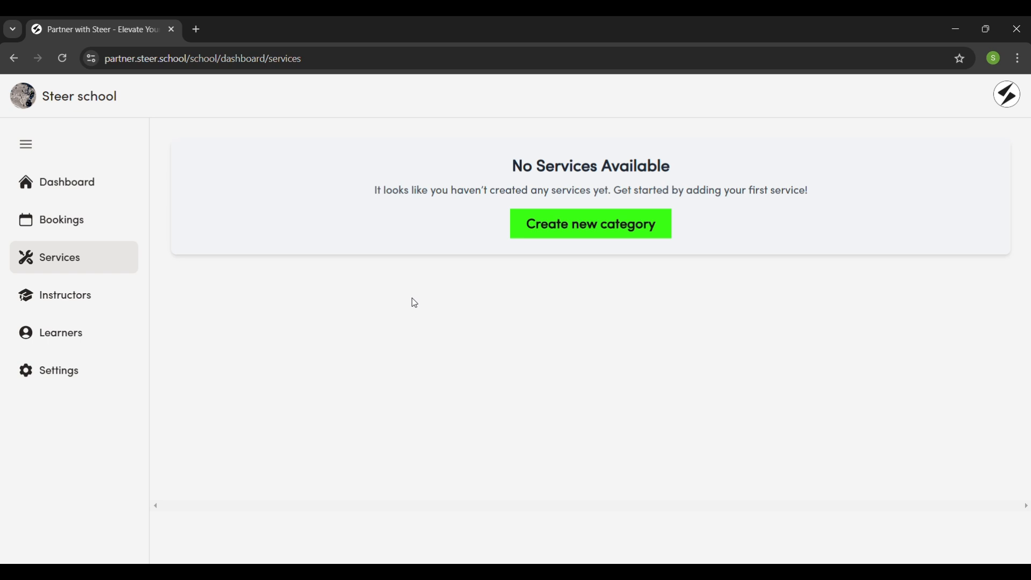
{"action": "left_click", "coordinate": [610, 236]}
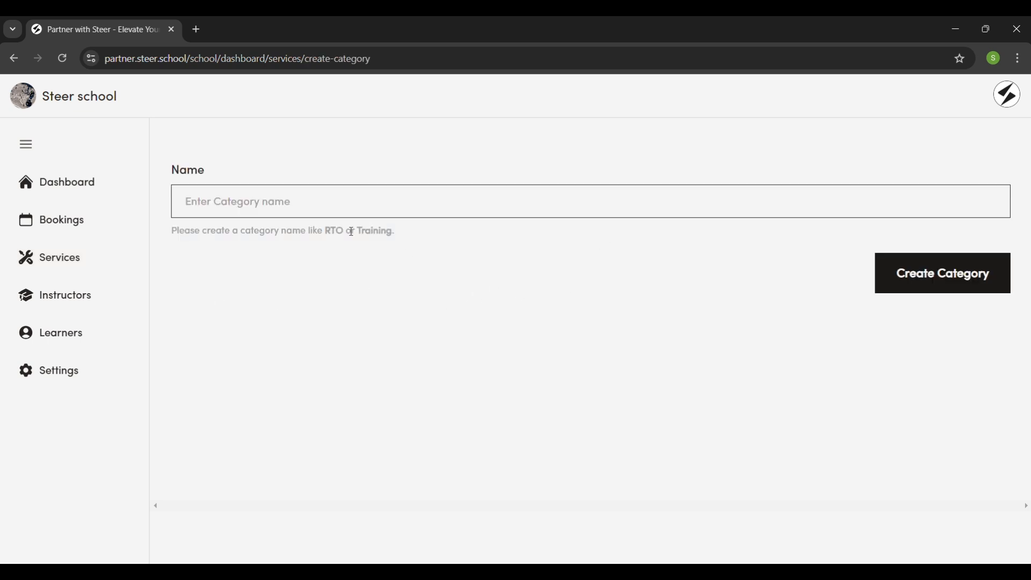
Create the 'Car training' category and choose Create Service from its options menu
{"action": "left_click", "coordinate": [334, 204]}
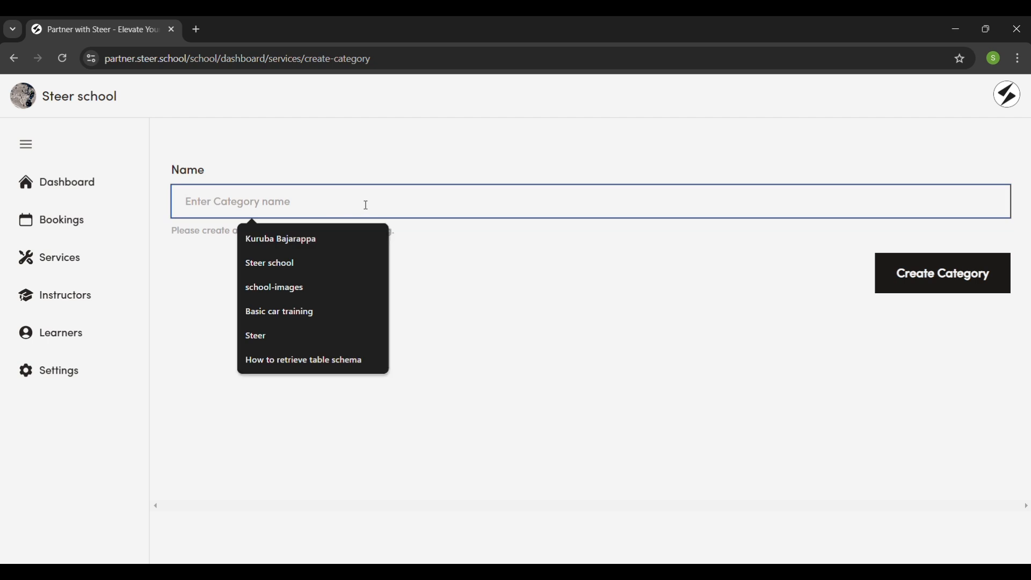
{"action": "type", "text": "Car"}
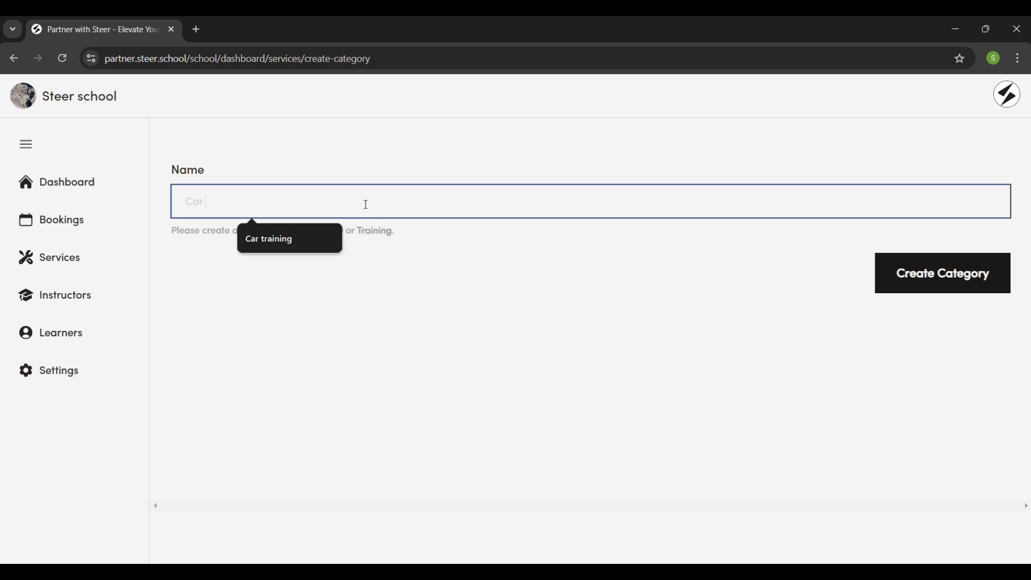
{"action": "type", "text": " training"}
{"action": "left_click", "coordinate": [295, 246]}
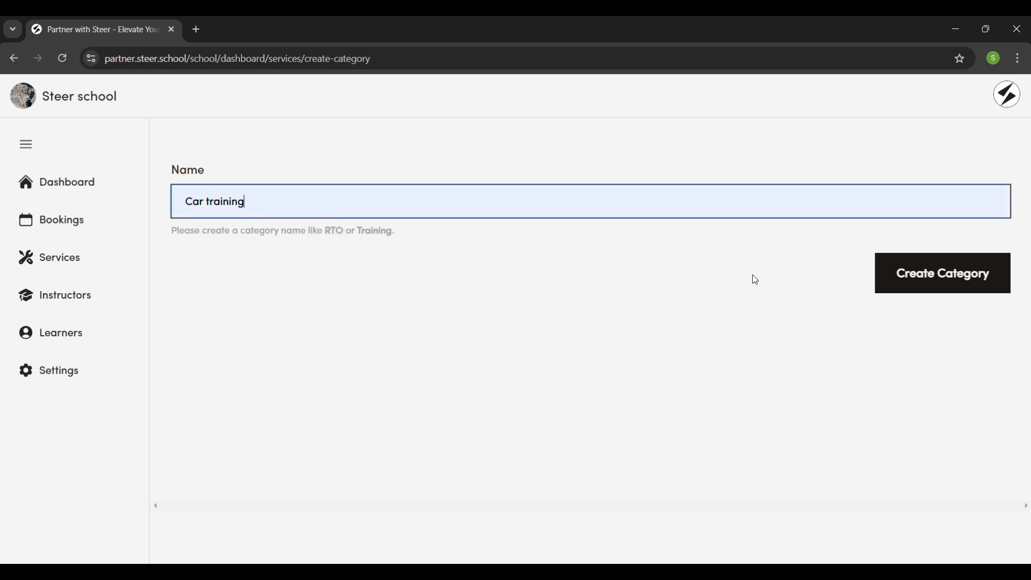
{"action": "left_click", "coordinate": [935, 290]}
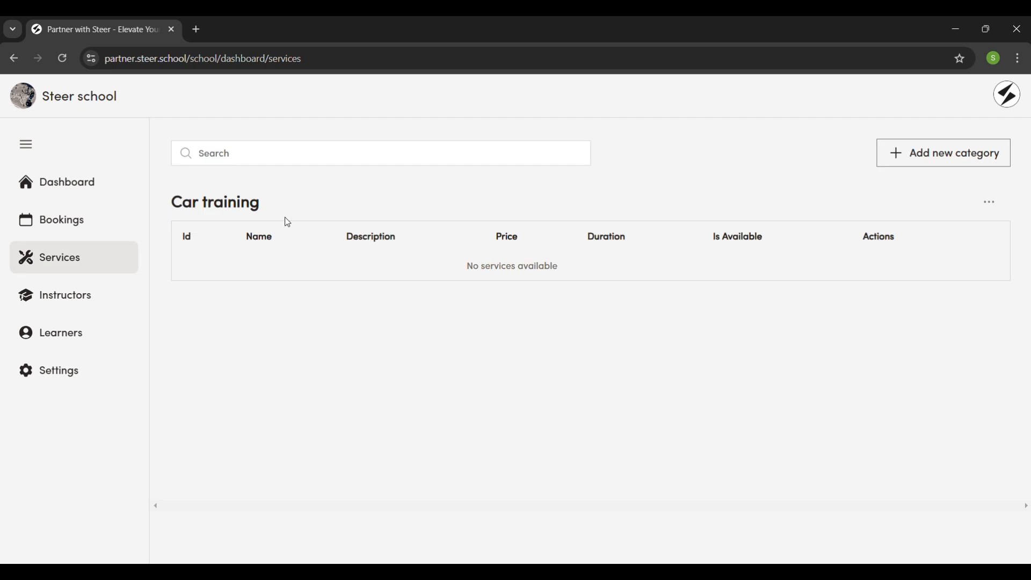
{"action": "double_click", "coordinate": [230, 204]}
{"action": "triple_click", "coordinate": [228, 207]}
{"action": "left_click", "coordinate": [482, 382]}
{"action": "left_click", "coordinate": [991, 204]}
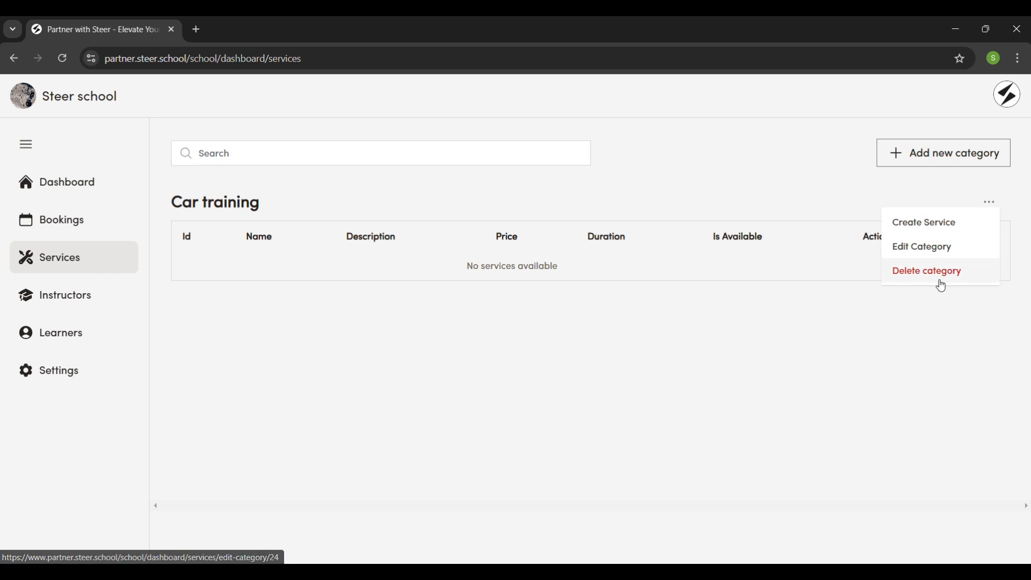
{"action": "left_click", "coordinate": [922, 227]}
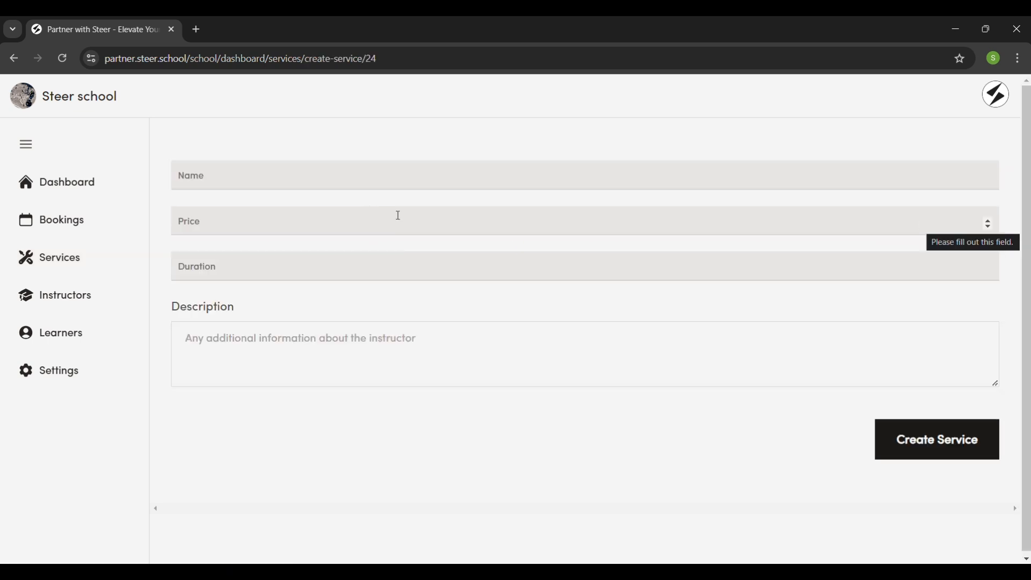
Create service 'Basic car training': price 6000, duration 15, description about car training with licence
{"action": "left_click", "coordinate": [286, 176]}
{"action": "type", "text": "Ba"}
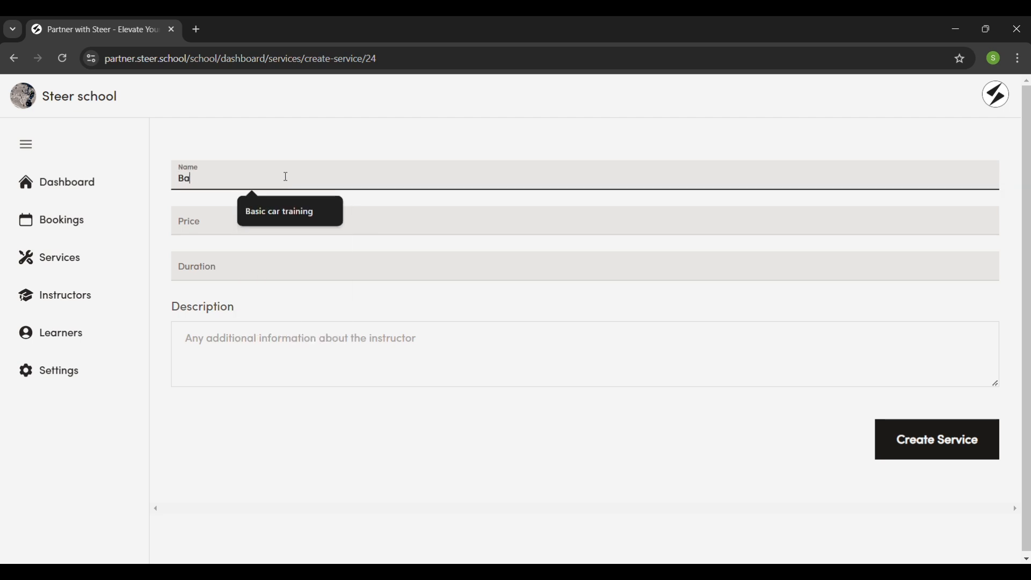
{"action": "type", "text": "sic car training"}
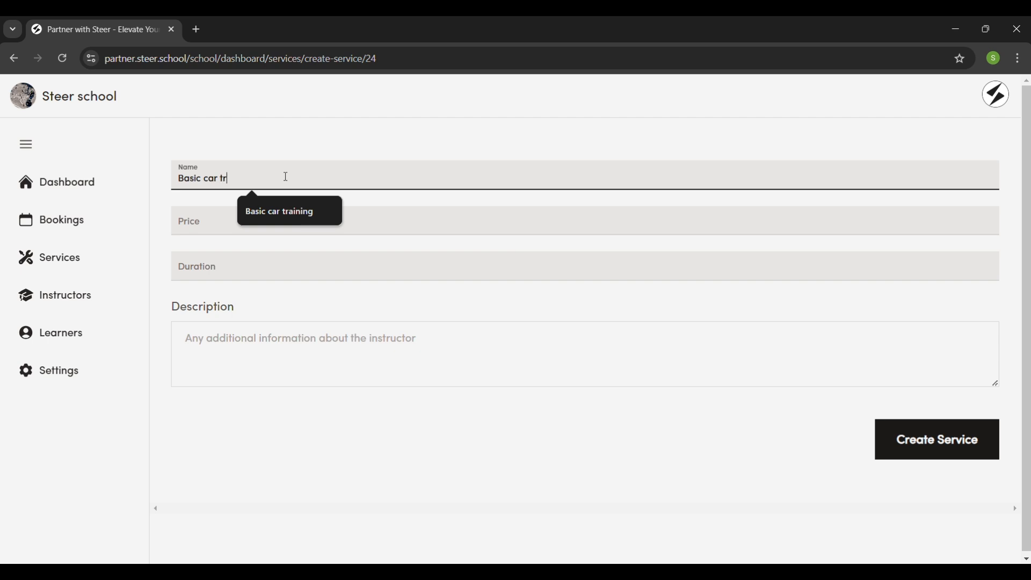
{"action": "left_click", "coordinate": [248, 224]}
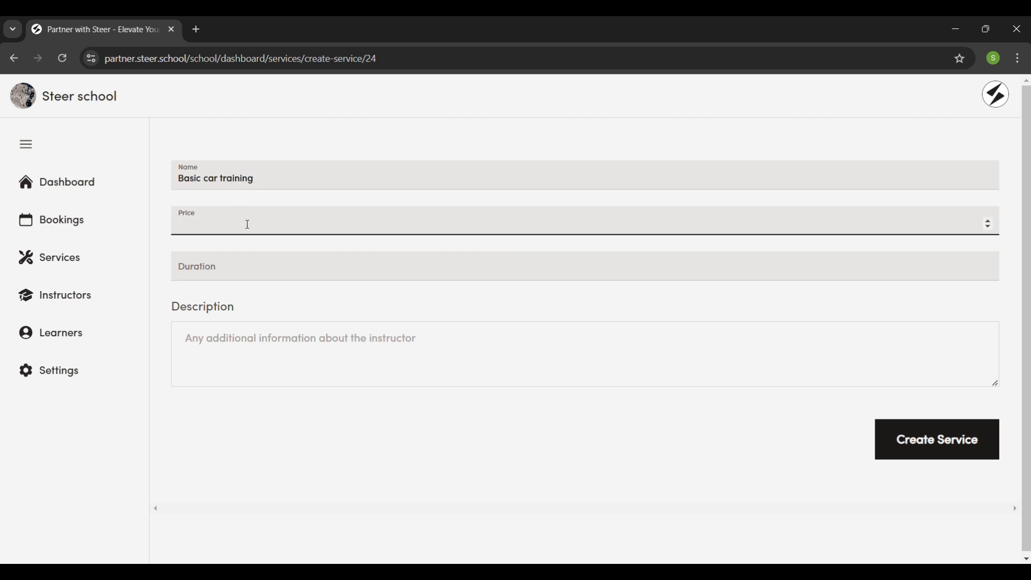
{"action": "type", "text": "6000"}
{"action": "key", "text": "Tab"}
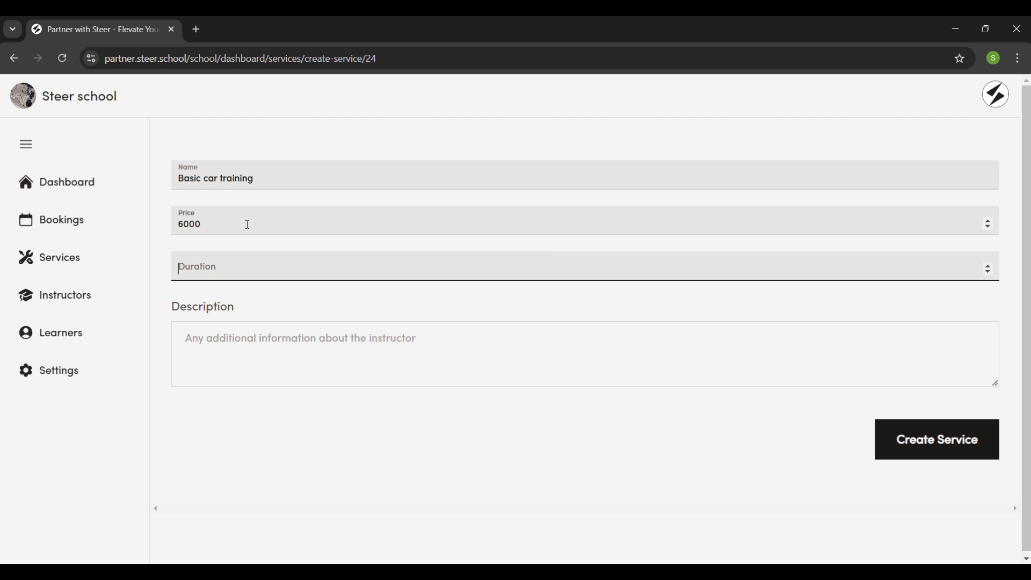
{"action": "type", "text": "15"}
{"action": "left_click", "coordinate": [277, 355]}
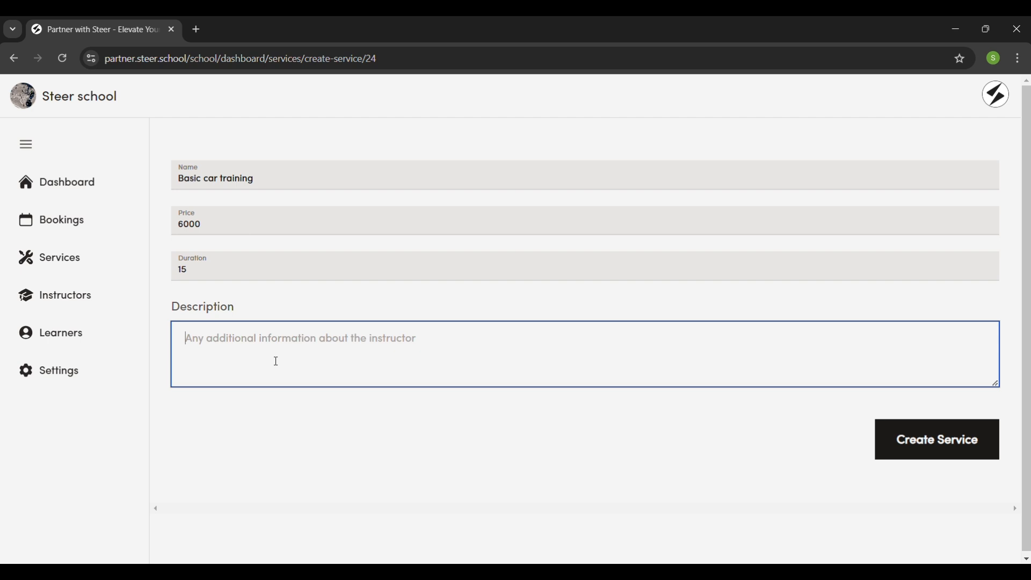
{"action": "type", "text": "Will p"}
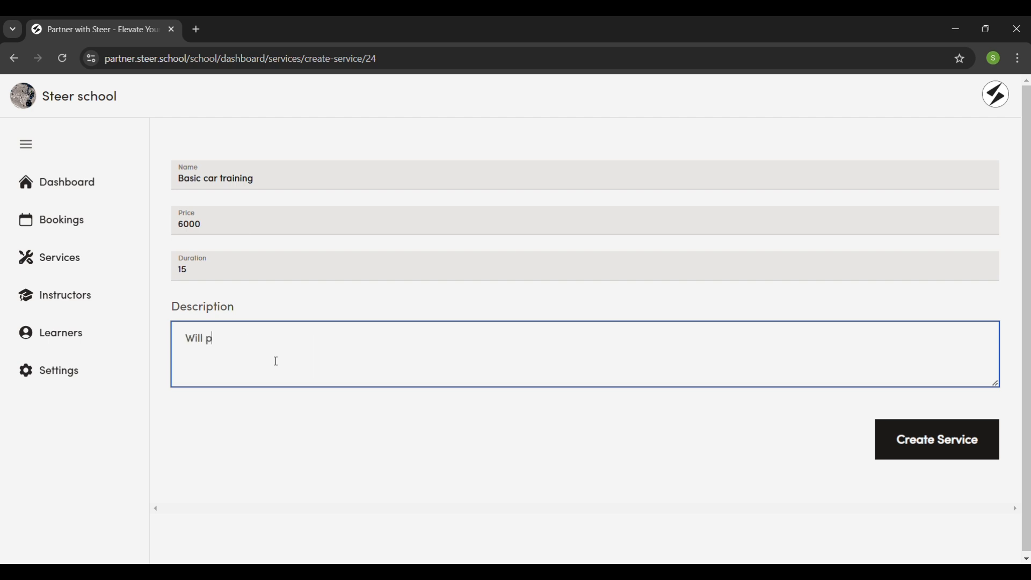
{"action": "type", "text": "rovide details car trainin"}
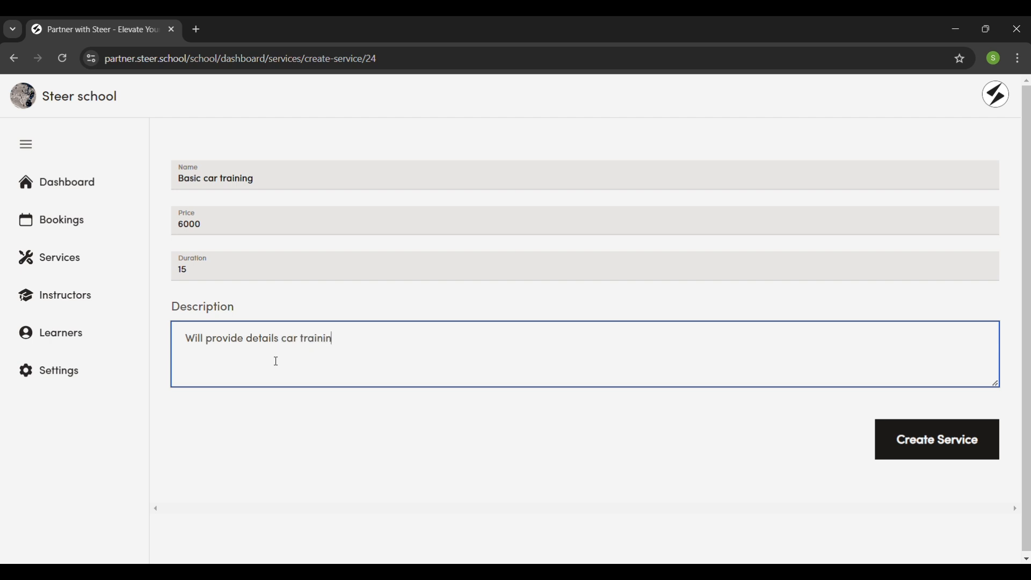
{"action": "type", "text": "g with licence as"}
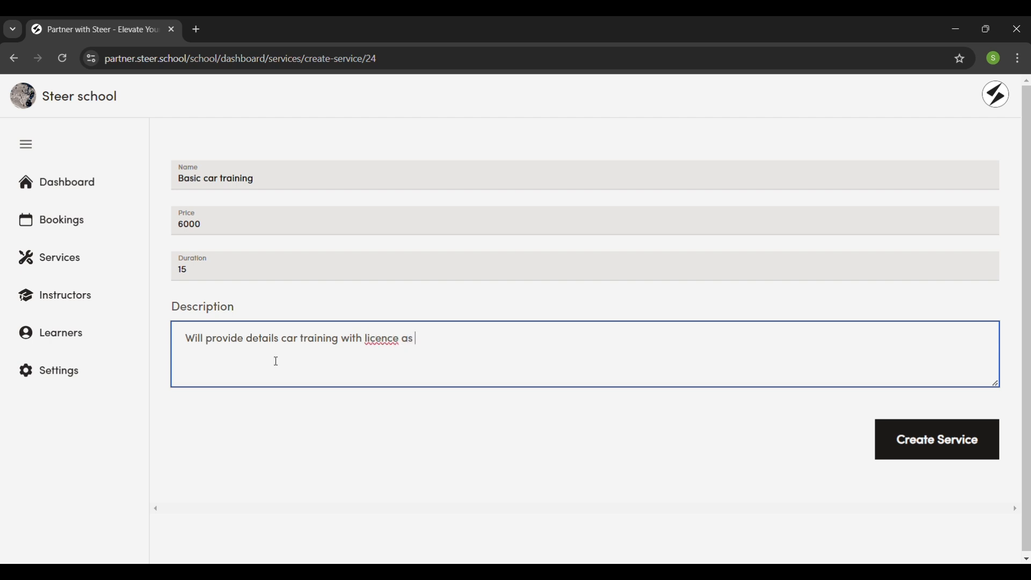
{"action": "type", "text": " weell"}
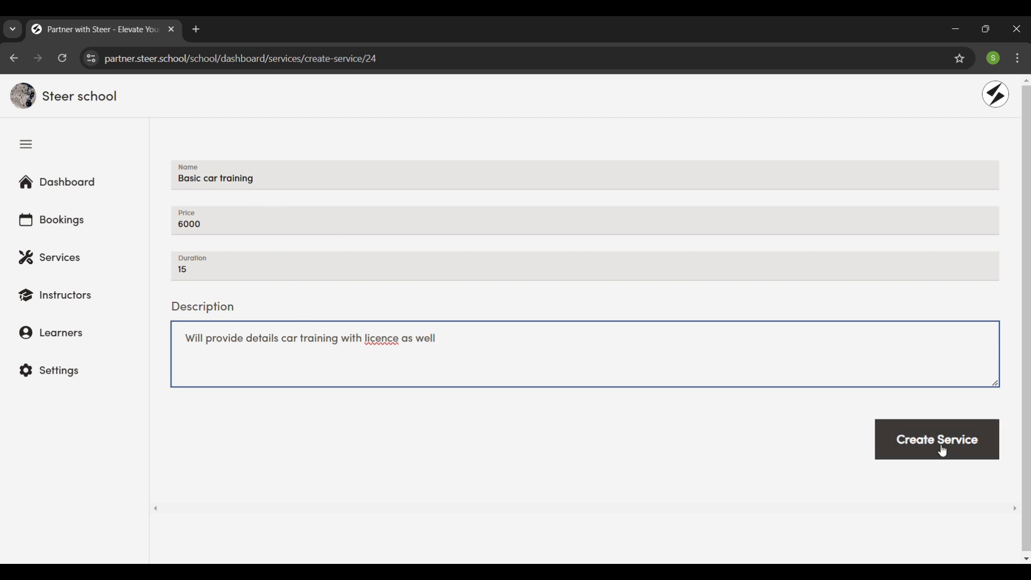
{"action": "left_click", "coordinate": [916, 453]}
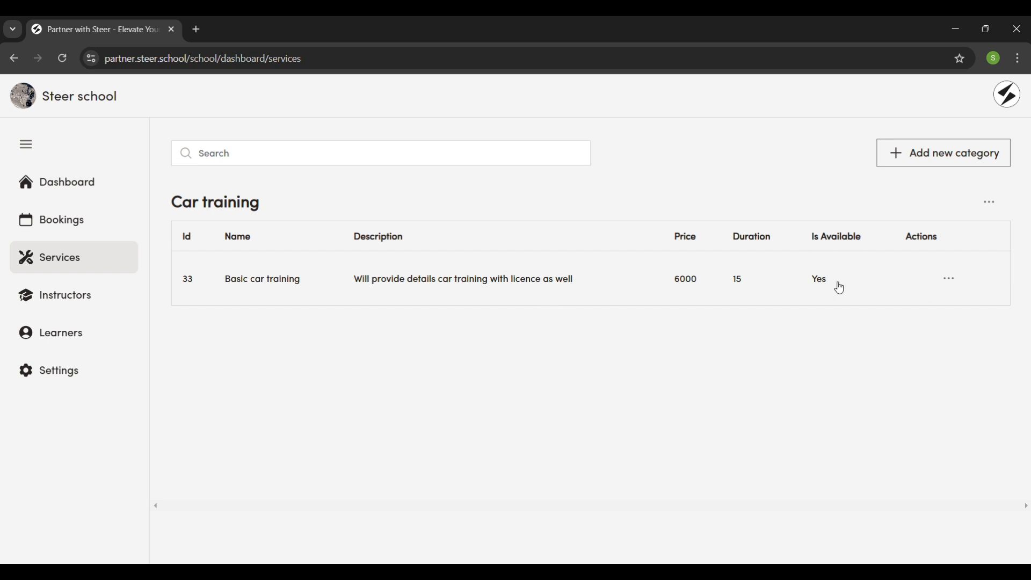
Set Basic car training's Service Available to Not Available and update the service
{"action": "left_click", "coordinate": [947, 283]}
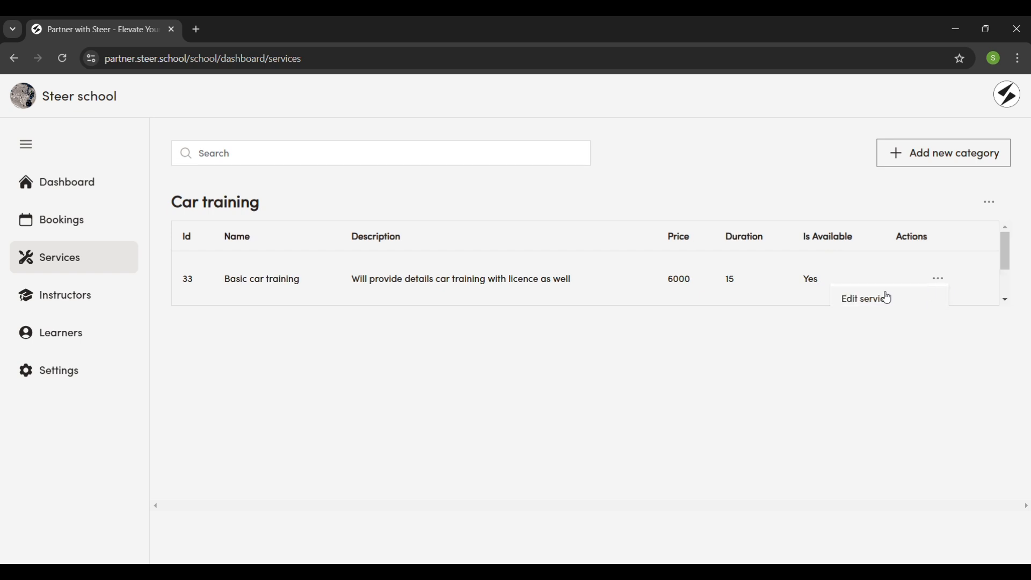
{"action": "scroll", "coordinate": [924, 282], "scroll_direction": "down", "scroll_amount": 1}
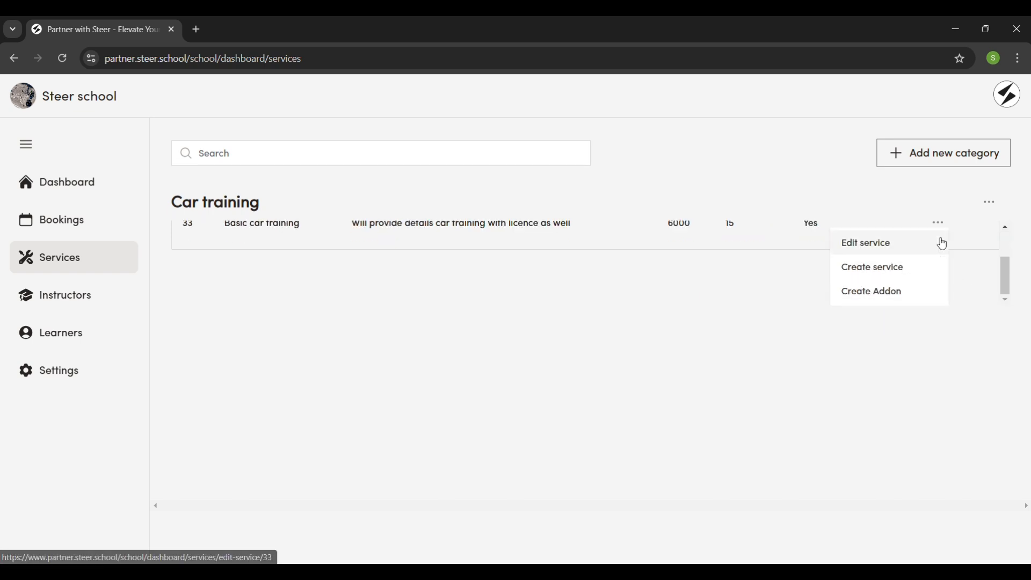
{"action": "left_click", "coordinate": [876, 249]}
{"action": "left_click", "coordinate": [218, 461]}
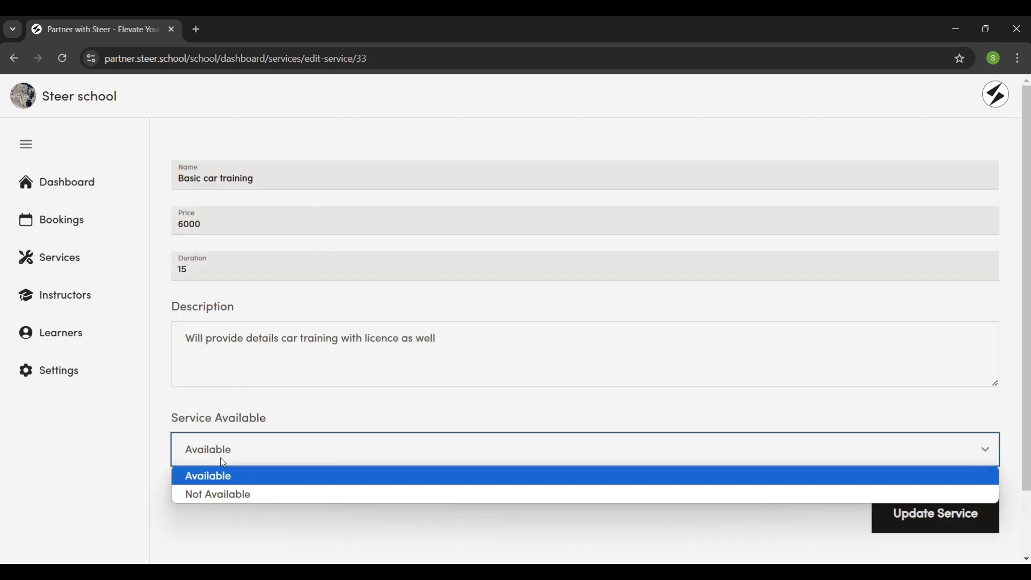
{"action": "left_click", "coordinate": [233, 498]}
{"action": "left_click", "coordinate": [935, 516]}
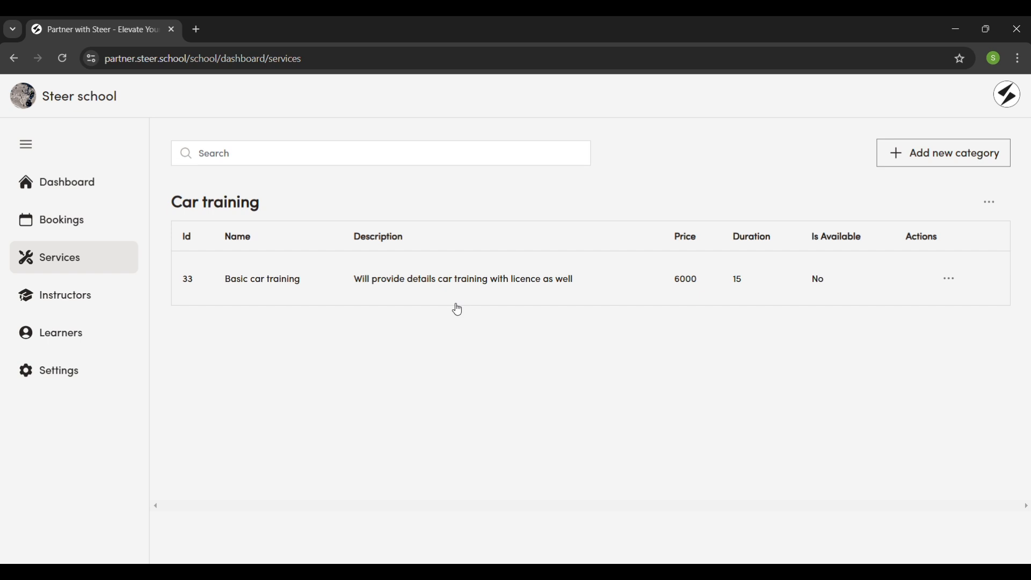
{"action": "left_click", "coordinate": [952, 281]}
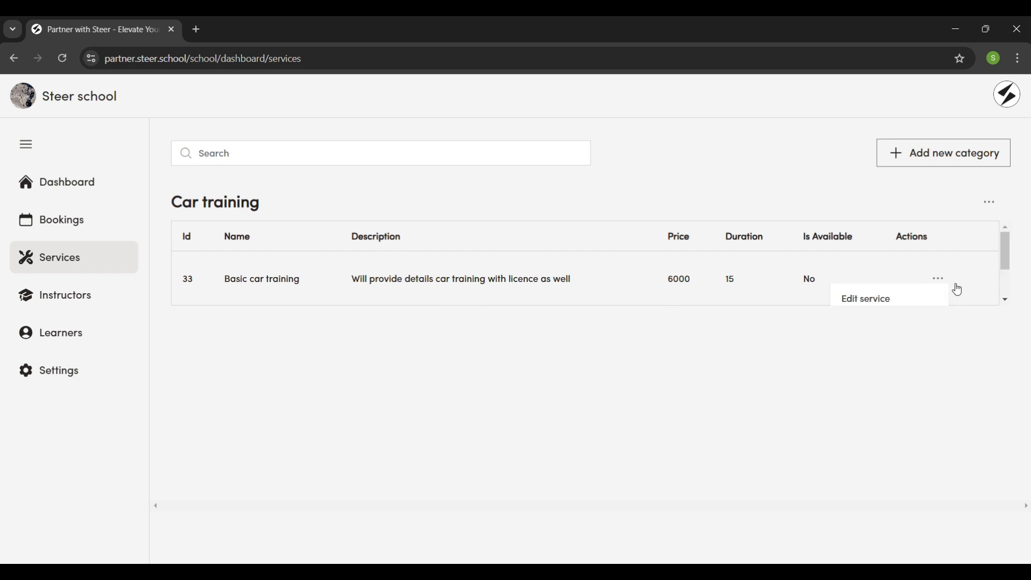
{"action": "scroll", "coordinate": [919, 279], "scroll_direction": "down", "scroll_amount": 1}
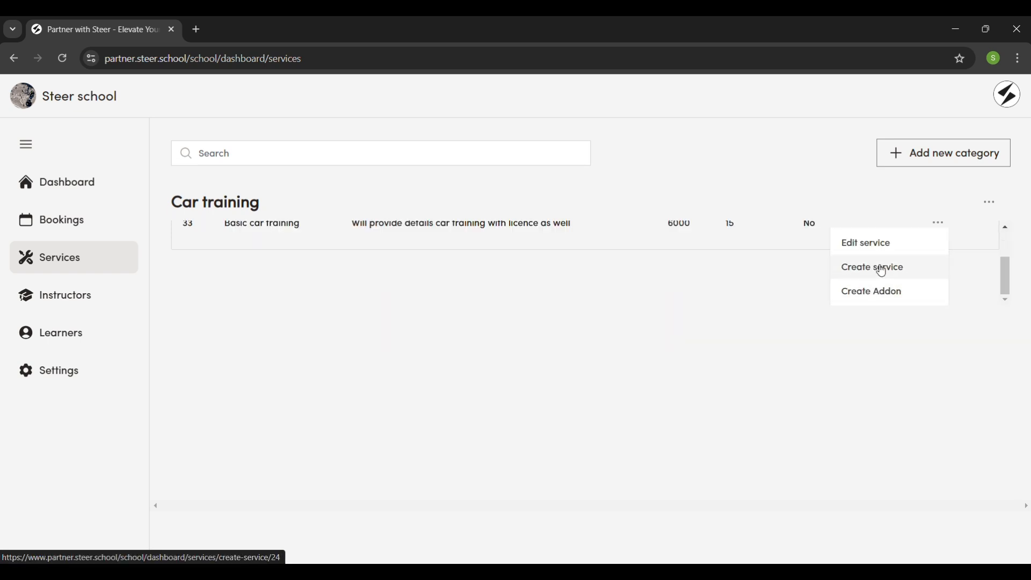
Create 'Advanced car training' under Car training: price 8000, duration 20, 'Advanced car techniques'
{"action": "left_click", "coordinate": [992, 205]}
{"action": "left_click", "coordinate": [941, 222]}
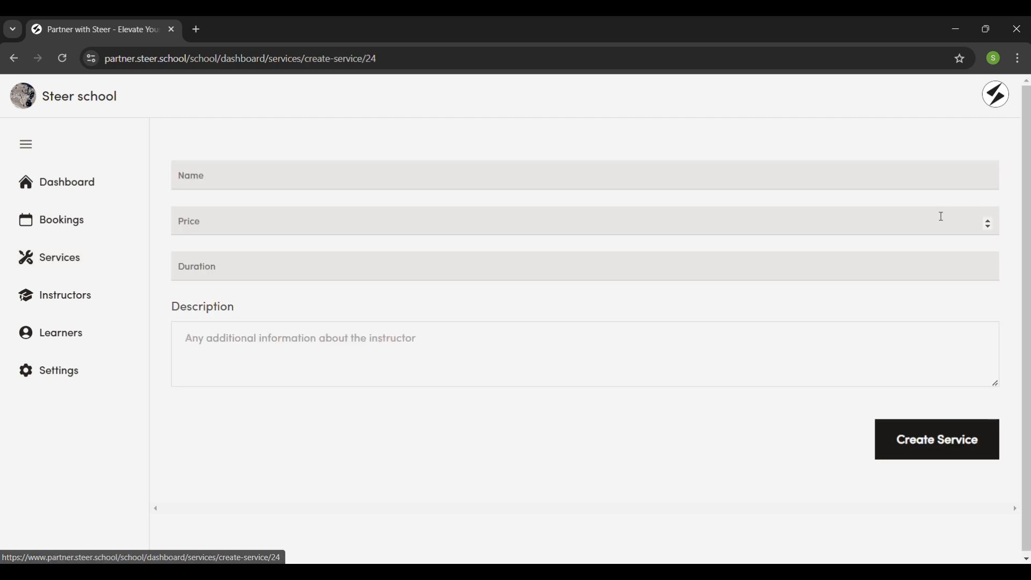
{"action": "left_click", "coordinate": [239, 170]}
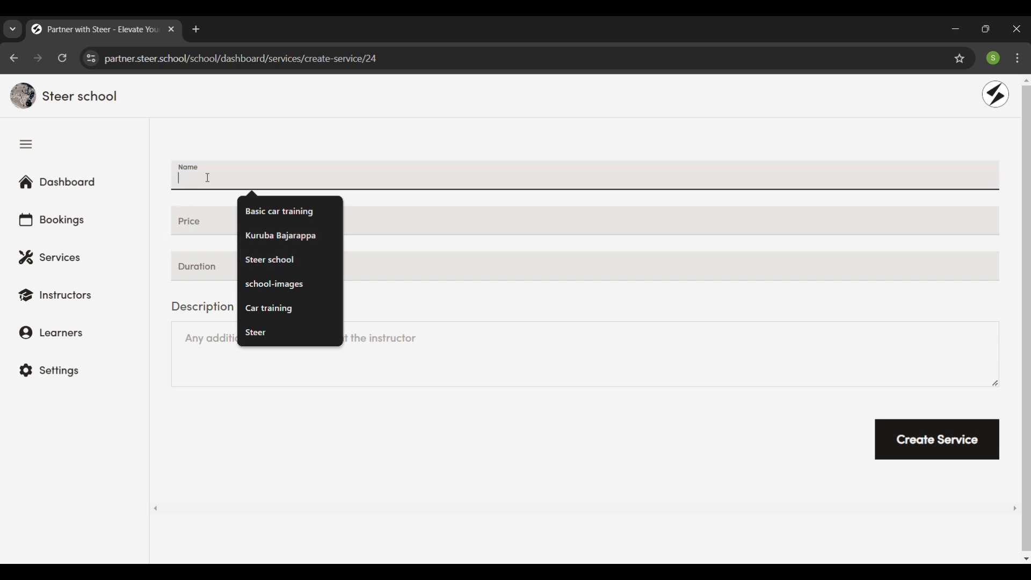
{"action": "type", "text": "Adba"}
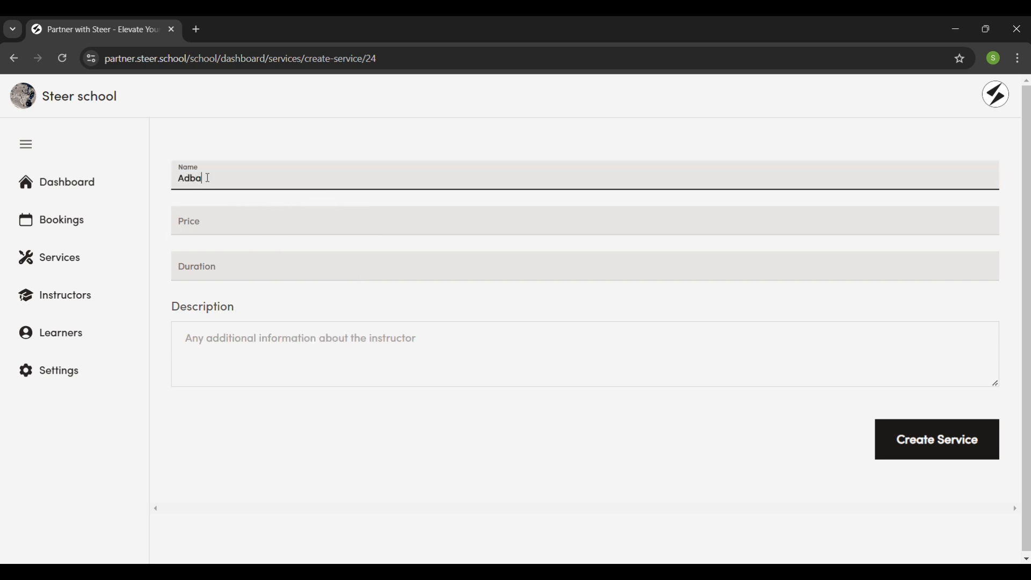
{"action": "key", "text": "BackSpace"}
{"action": "key", "text": "BackSpace"}
{"action": "type", "text": "vanced car training"}
{"action": "key", "text": "Tab"}
{"action": "type", "text": "8000"}
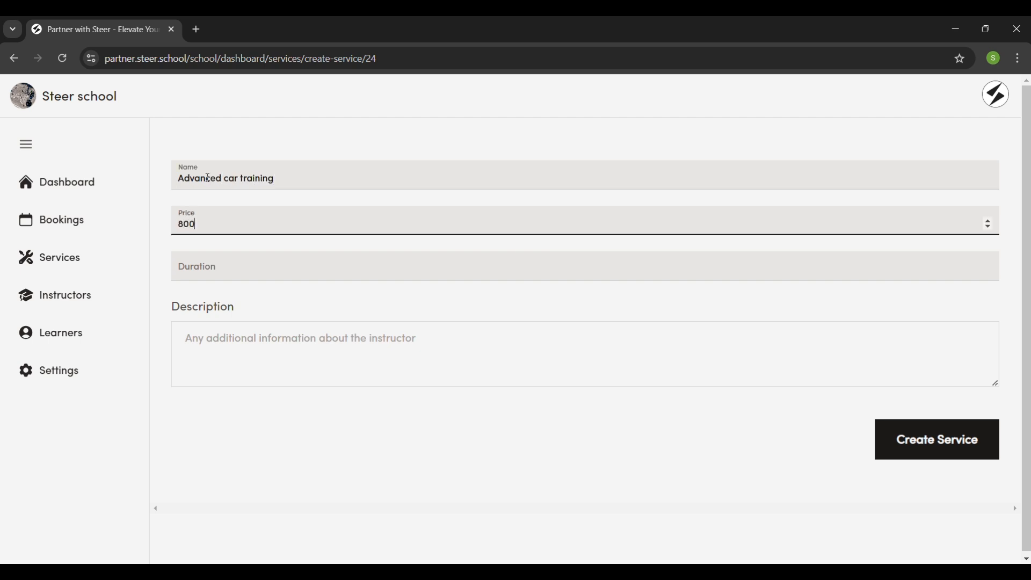
{"action": "key", "text": "Tab"}
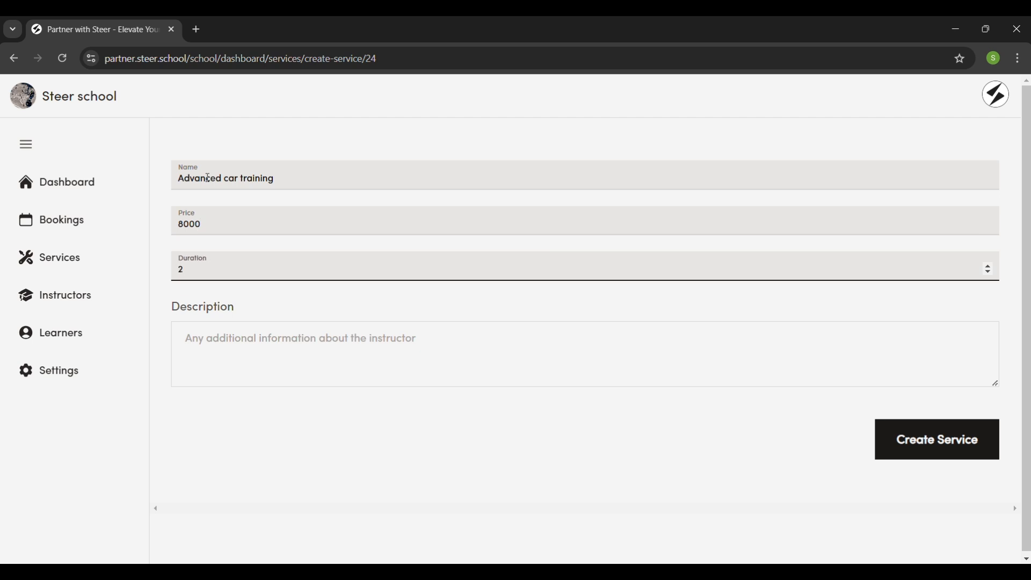
{"action": "key", "text": "Tab"}
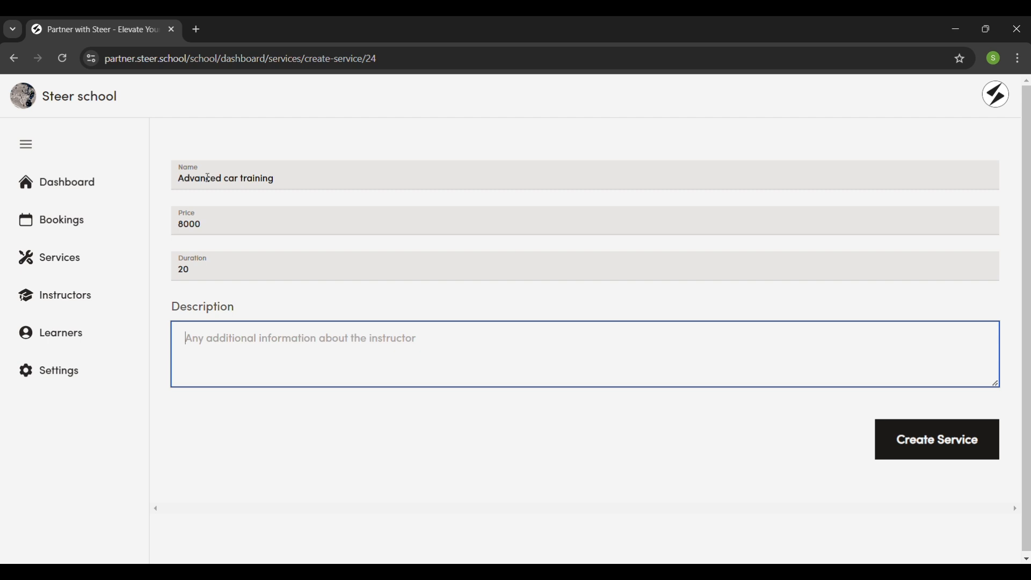
{"action": "type", "text": "A"}
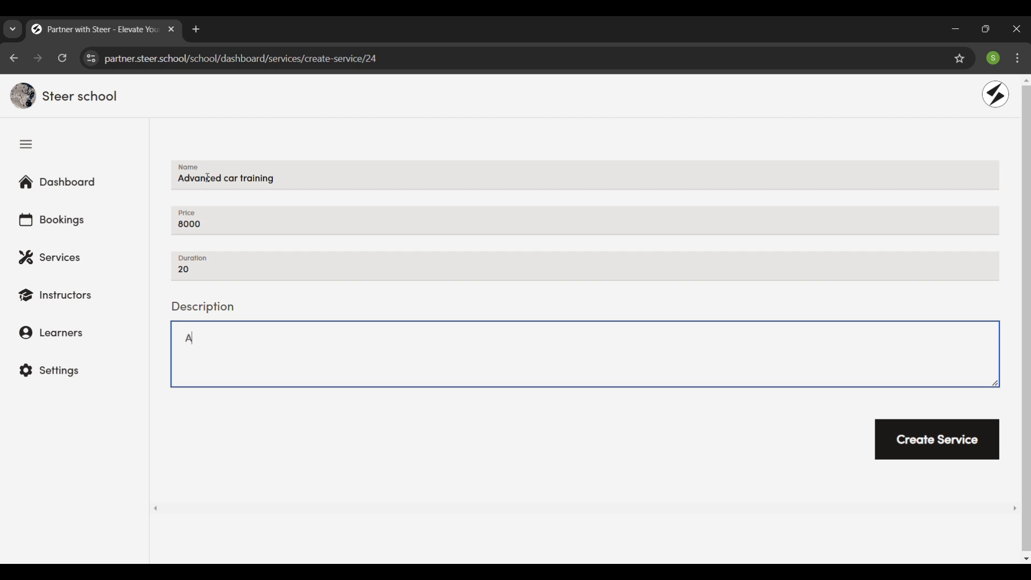
{"action": "type", "text": "dvanced car techniques"}
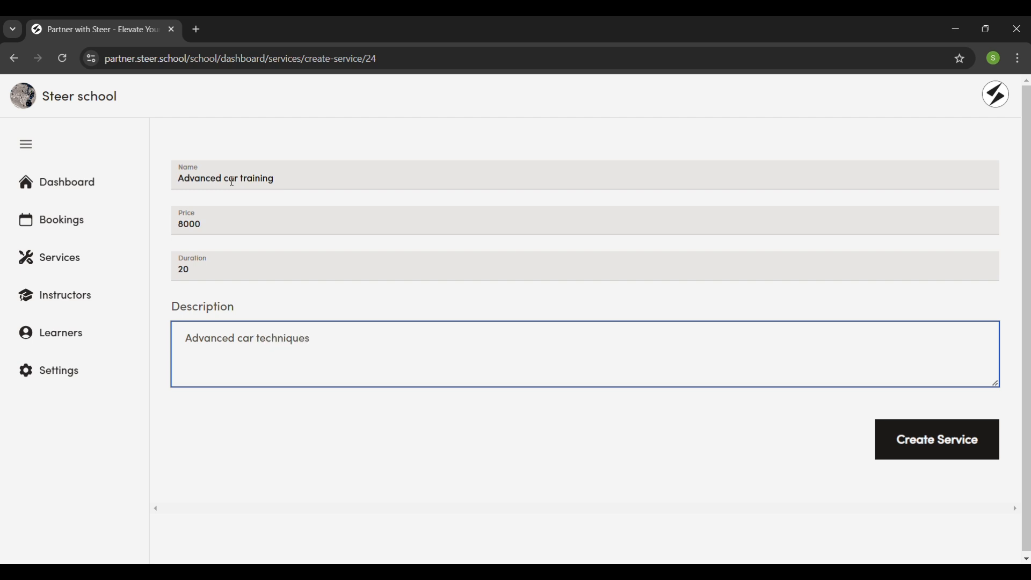
{"action": "left_click", "coordinate": [905, 433]}
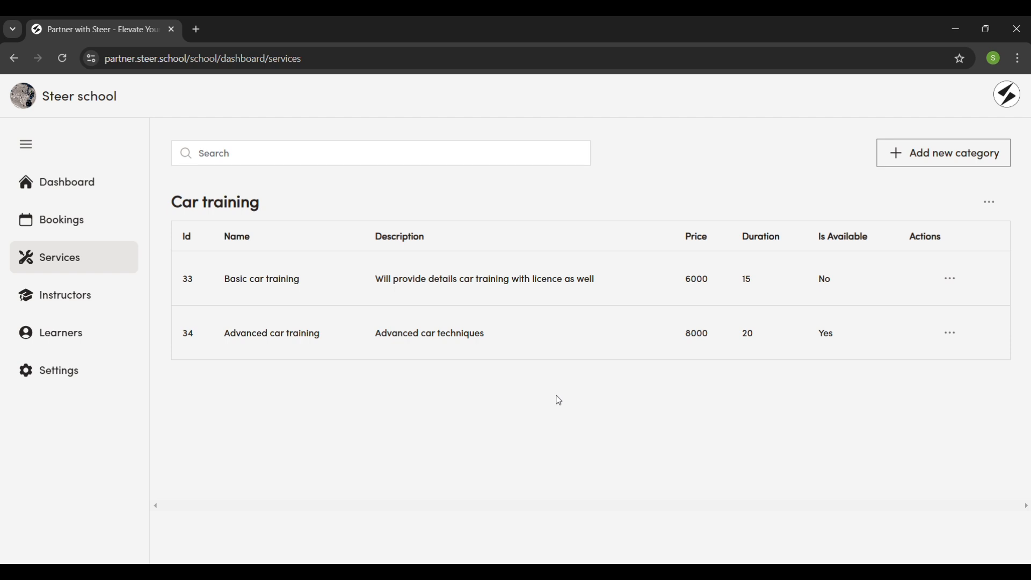
Add a 'Pickup and drop off' add-on priced 1000, described as pickup within a 3 km range
{"action": "left_click", "coordinate": [951, 279]}
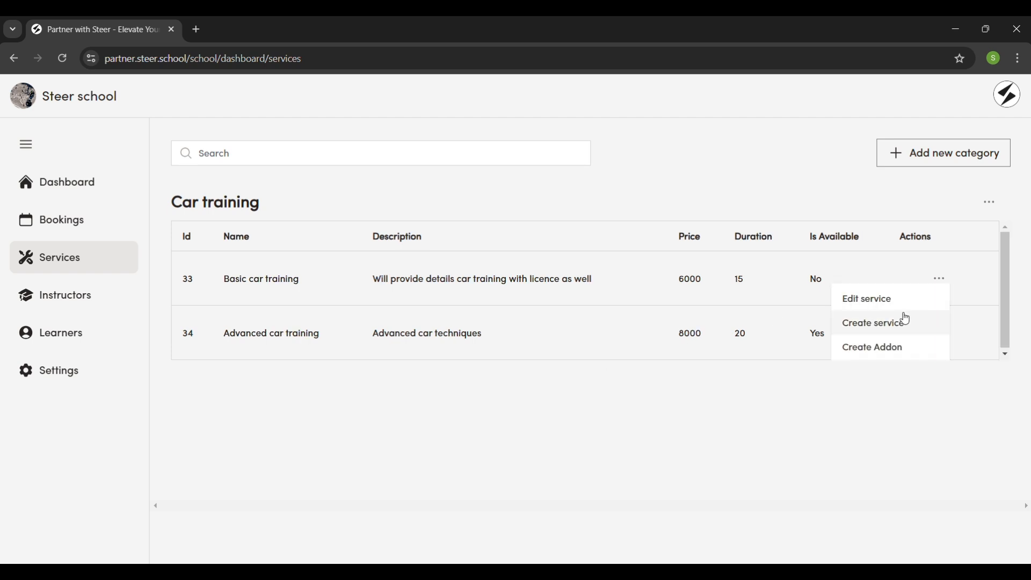
{"action": "left_click", "coordinate": [890, 349]}
{"action": "left_click", "coordinate": [341, 176]}
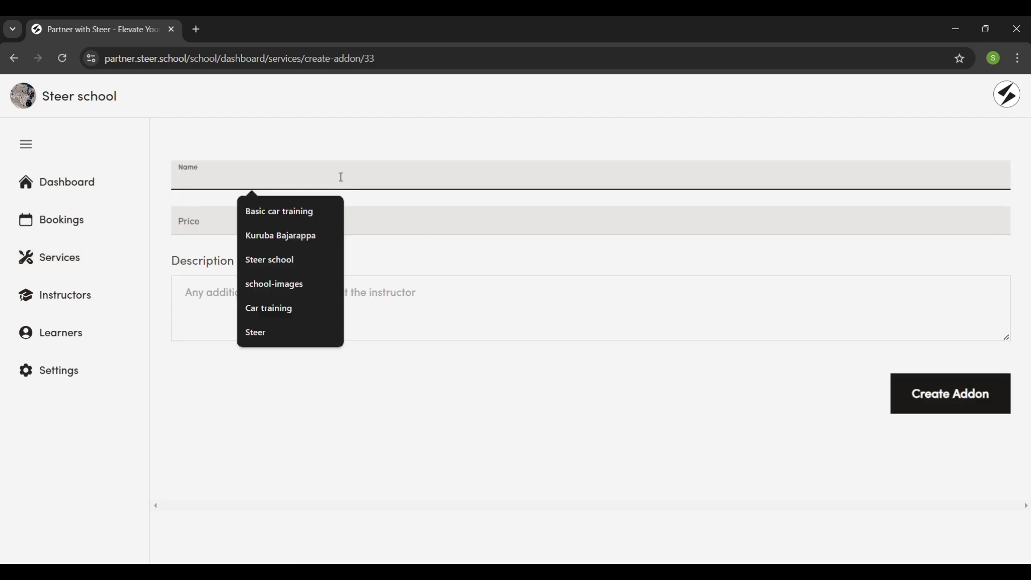
{"action": "type", "text": "Pick"}
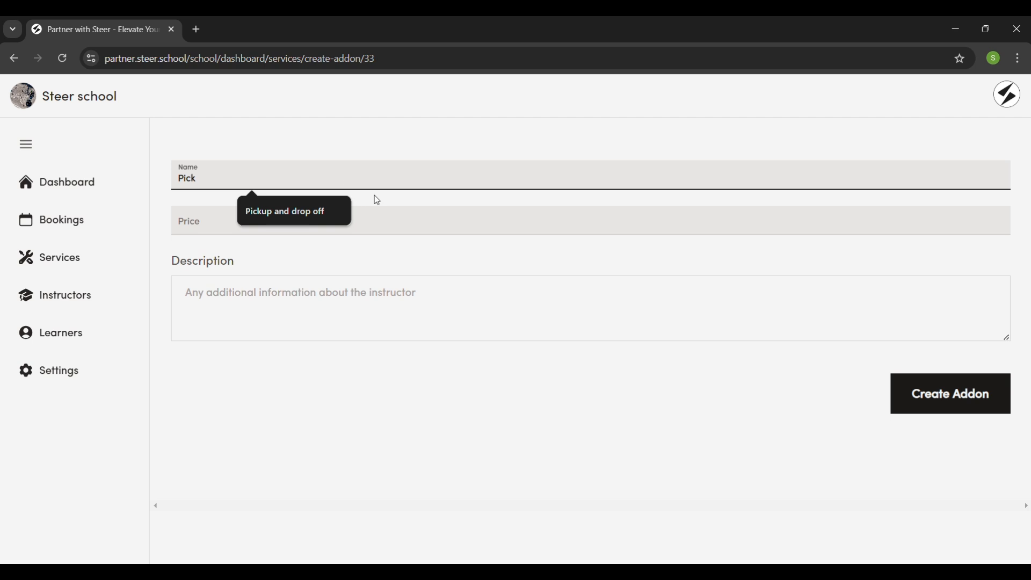
{"action": "left_click", "coordinate": [301, 214]}
{"action": "left_click", "coordinate": [238, 220]}
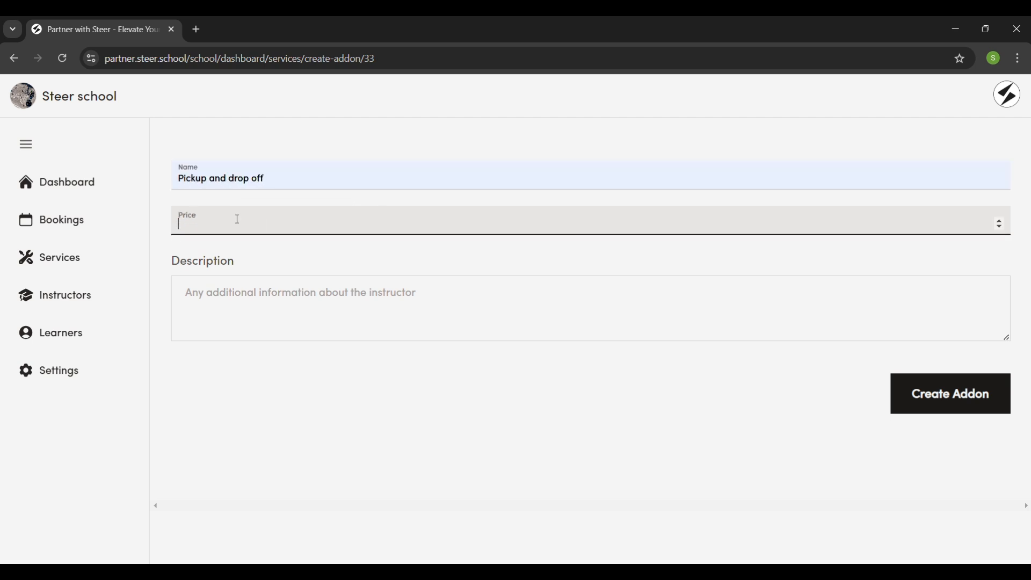
{"action": "type", "text": "1000"}
{"action": "left_click", "coordinate": [249, 305]}
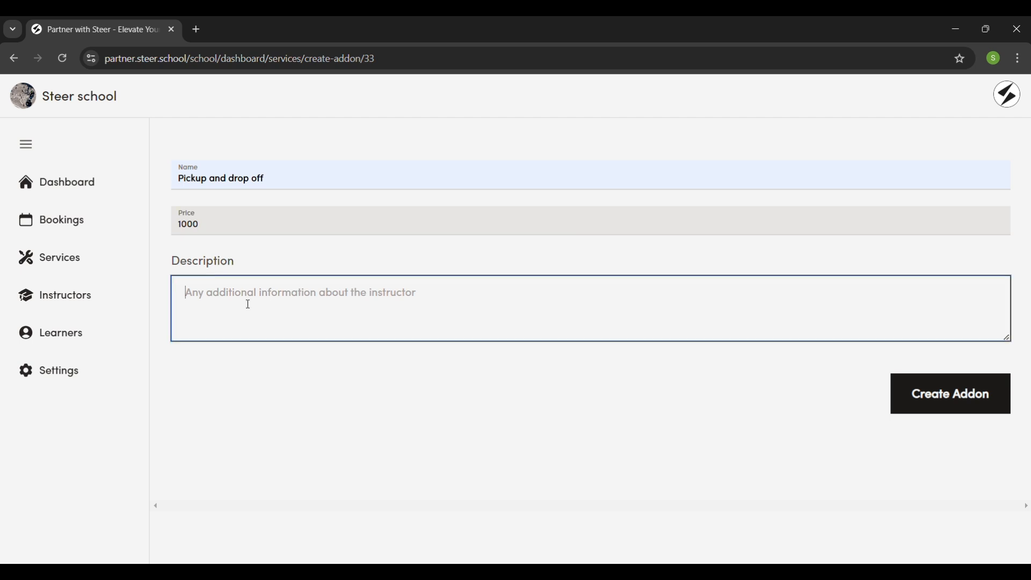
{"action": "type", "text": "We pickup"}
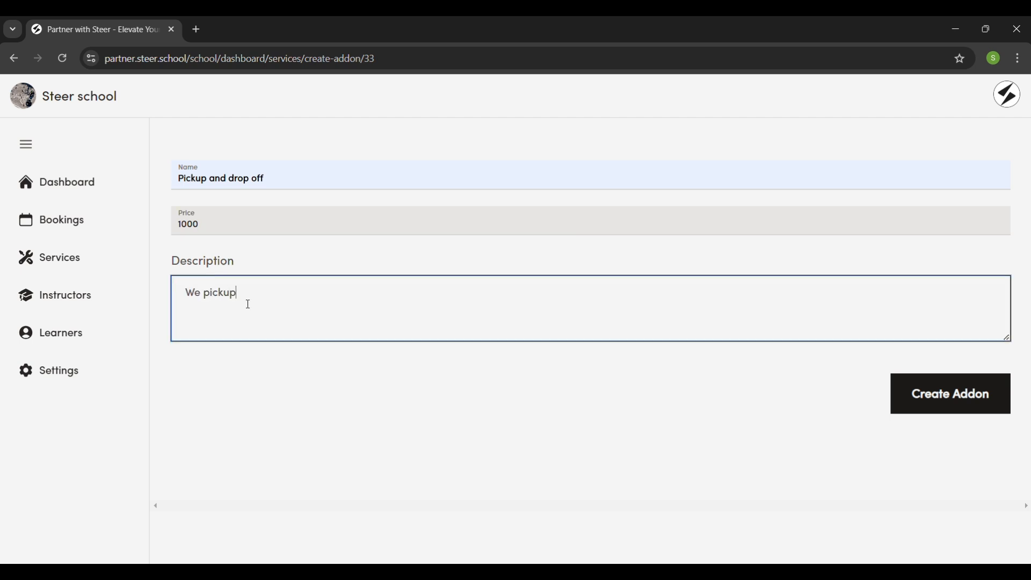
{"action": "type", "text": " from your location with 3 km "}
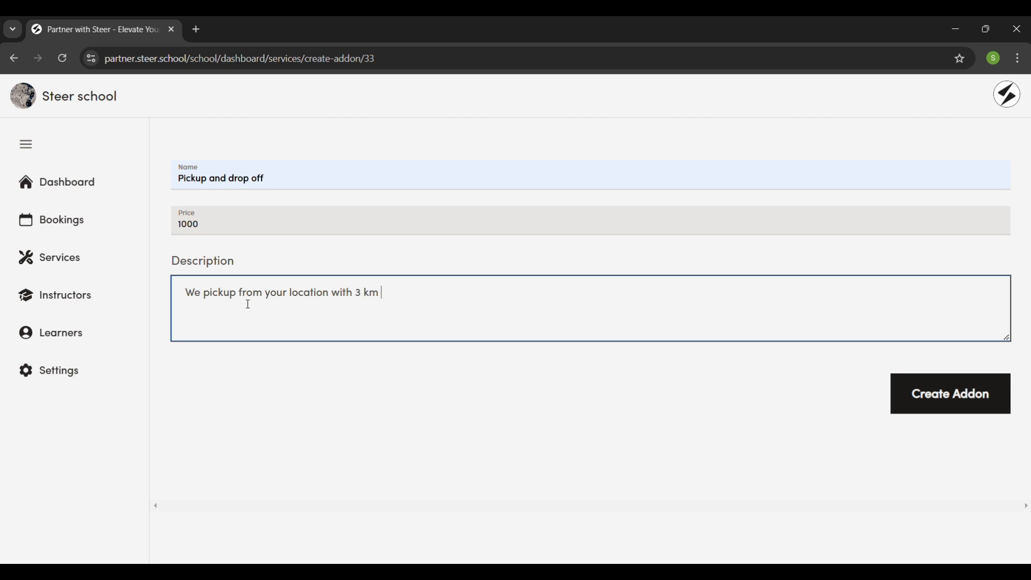
{"action": "type", "text": "range"}
{"action": "left_click", "coordinate": [971, 410]}
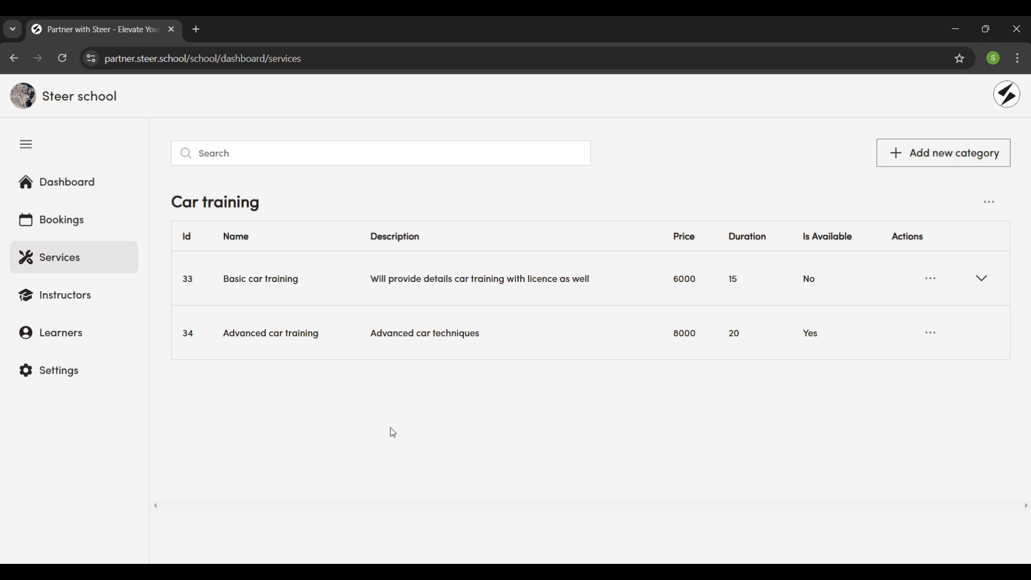
Review Basic car training's Pickup and drop off add-on, then bring up the Create Category form
{"action": "left_click", "coordinate": [542, 284]}
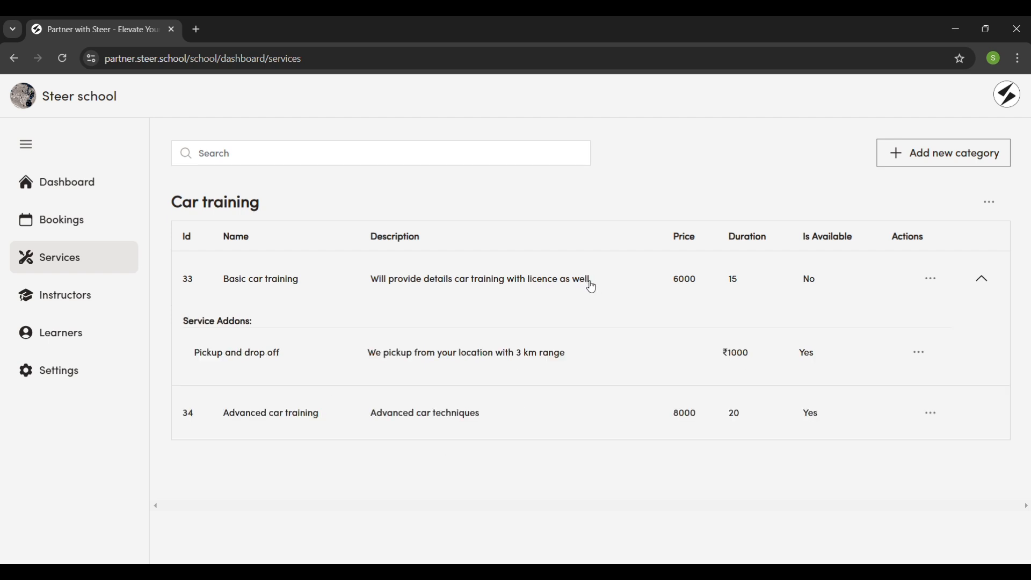
{"action": "left_click", "coordinate": [500, 283]}
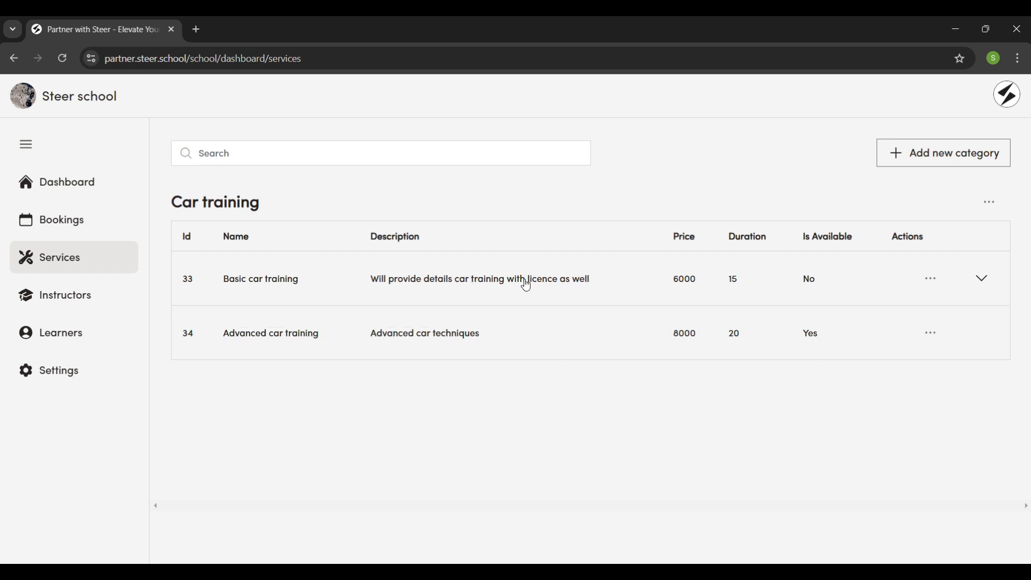
{"action": "left_click", "coordinate": [504, 284]}
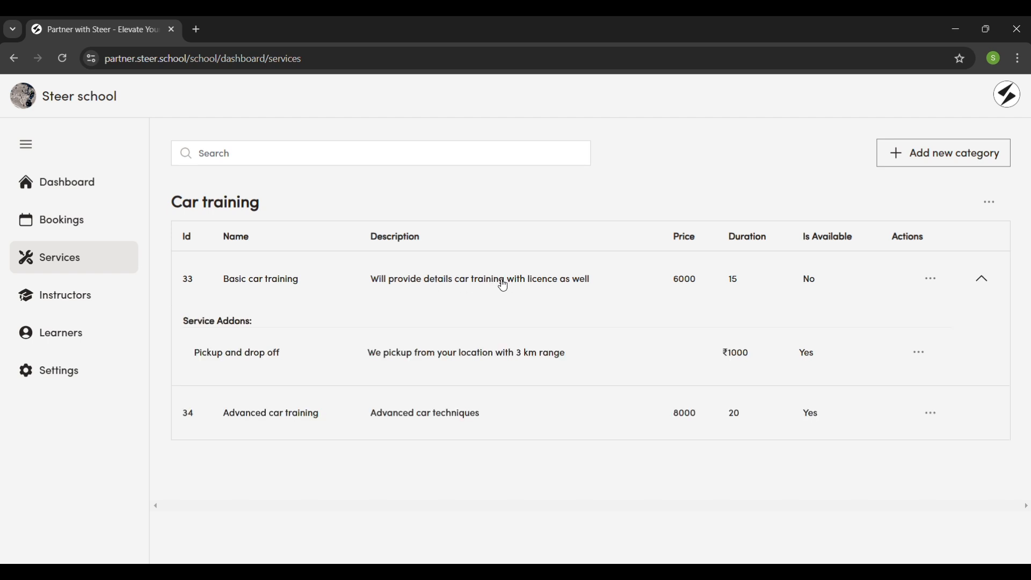
{"action": "triple_click", "coordinate": [482, 353]}
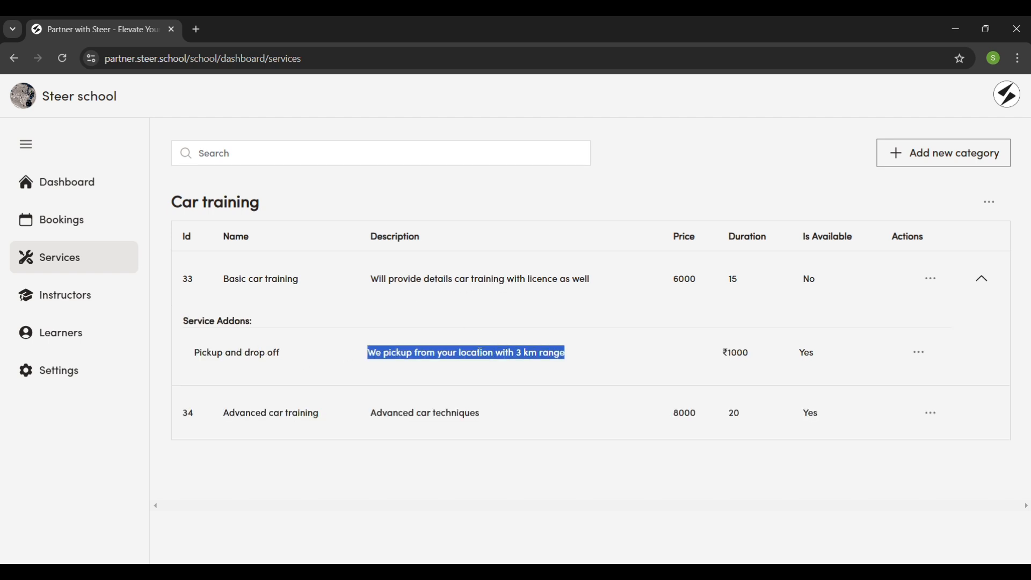
{"action": "left_click", "coordinate": [533, 286]}
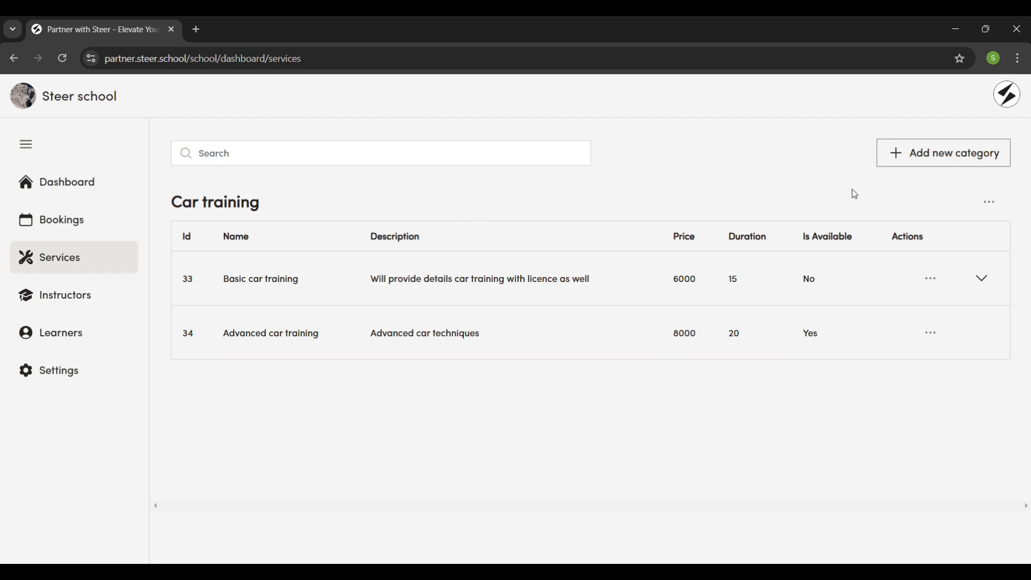
{"action": "left_click", "coordinate": [961, 157]}
Name the new category 'Bike training' and create it below Car training
{"action": "left_click", "coordinate": [284, 211]}
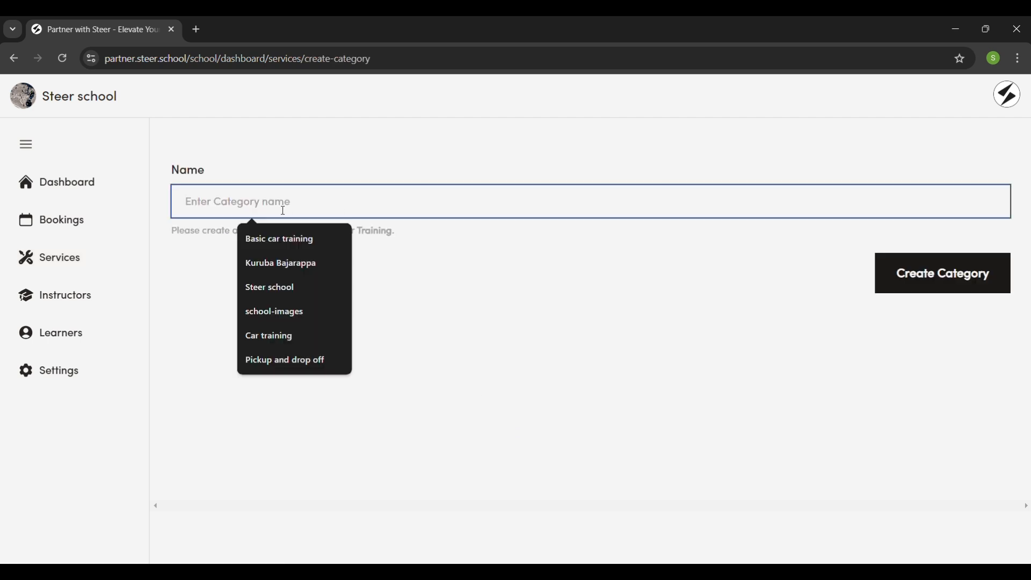
{"action": "type", "text": "Bike t"}
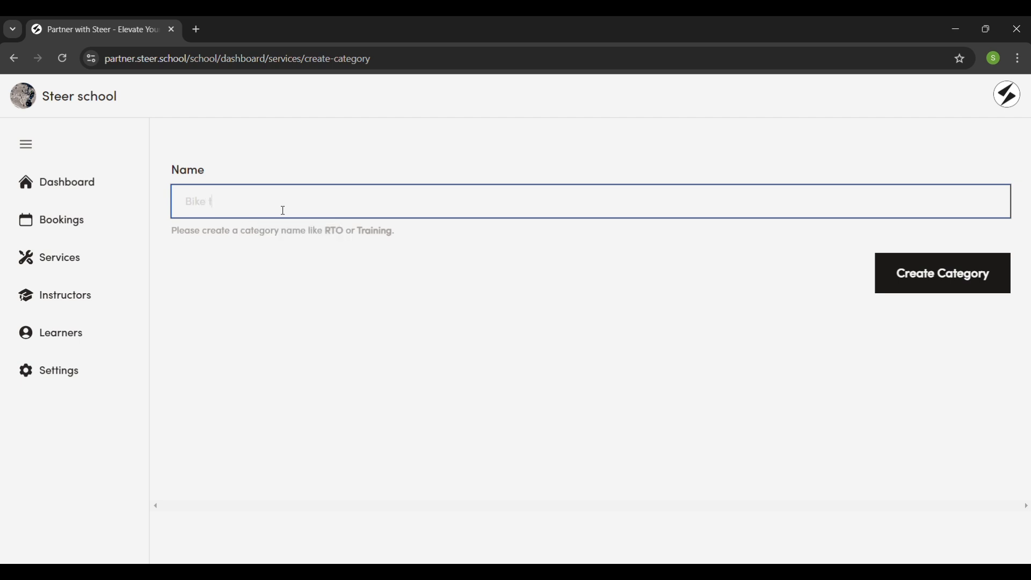
{"action": "type", "text": "raining"}
{"action": "left_click", "coordinate": [941, 283]}
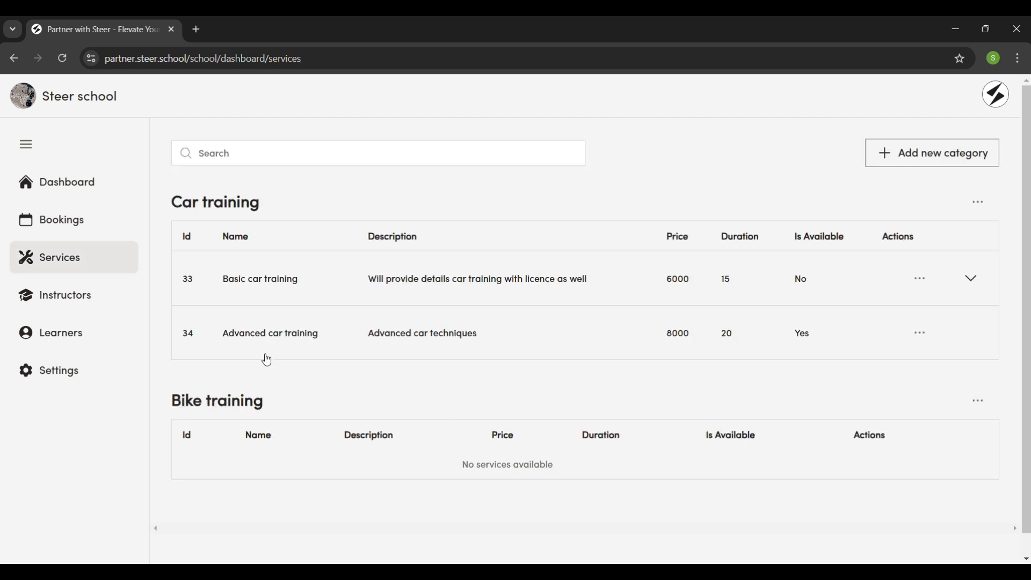
{"action": "triple_click", "coordinate": [261, 202]}
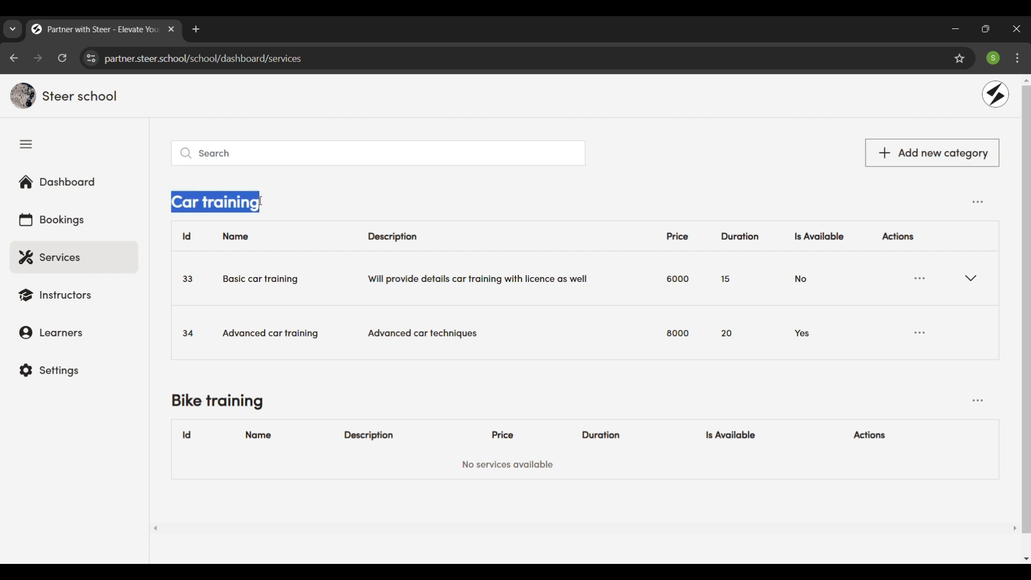
{"action": "double_click", "coordinate": [232, 404]}
{"action": "triple_click", "coordinate": [231, 406]}
{"action": "left_click", "coordinate": [372, 405]}
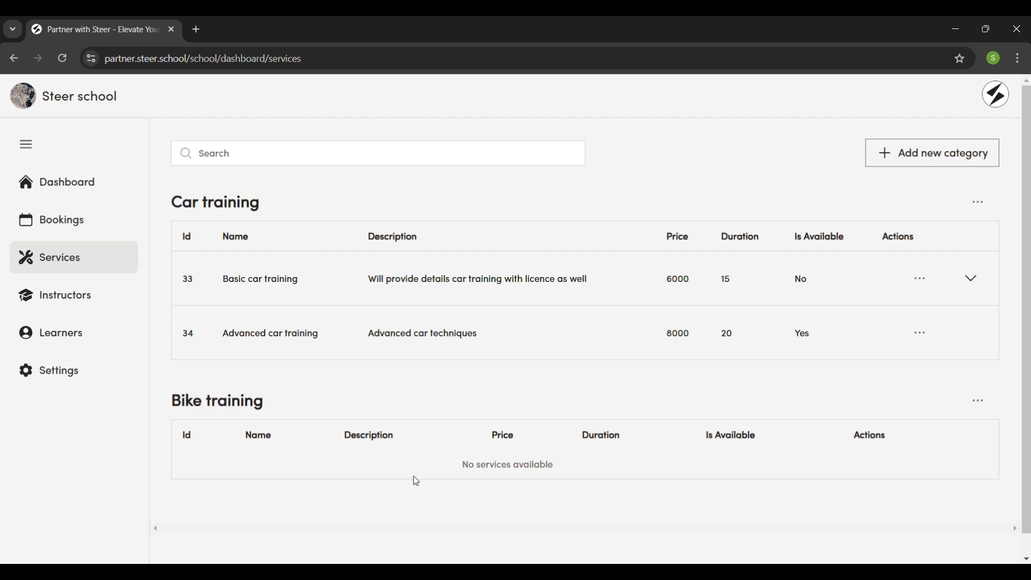
Create 'Bike training with licence' under Bike training: price 3000, duration 10, with a description
{"action": "left_click", "coordinate": [983, 404]}
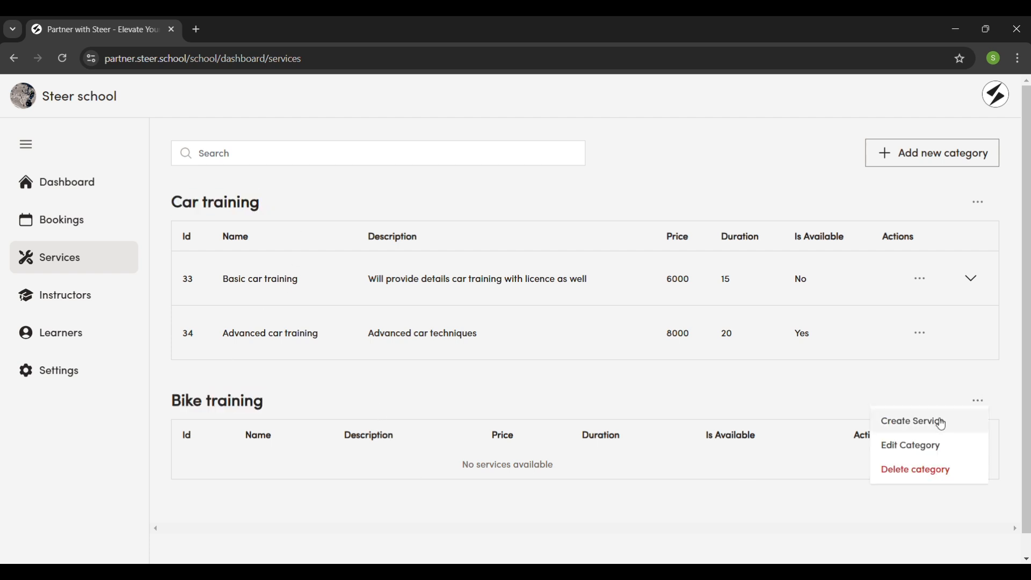
{"action": "left_click", "coordinate": [939, 421]}
{"action": "left_click", "coordinate": [280, 176]}
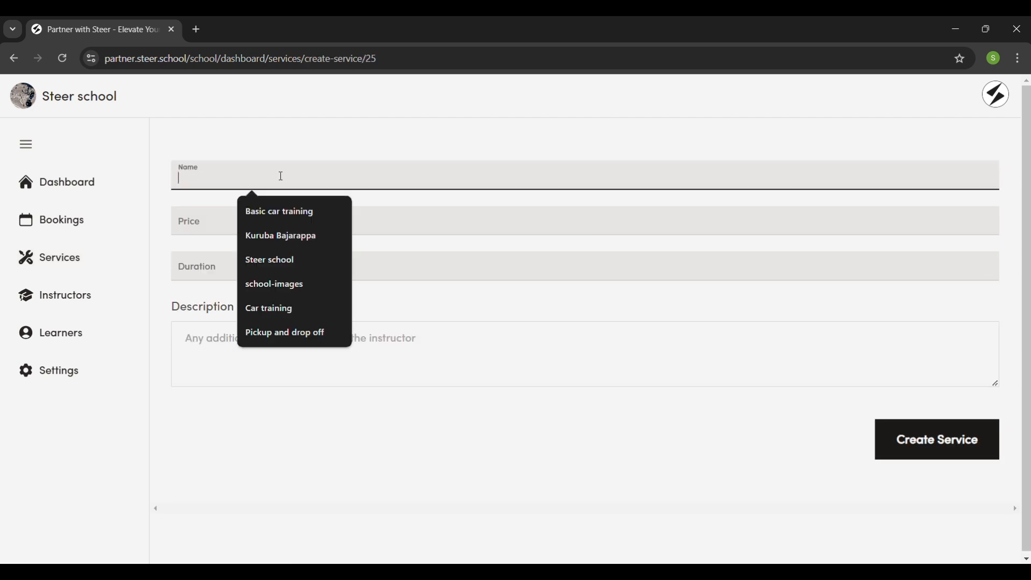
{"action": "type", "text": "Bike"}
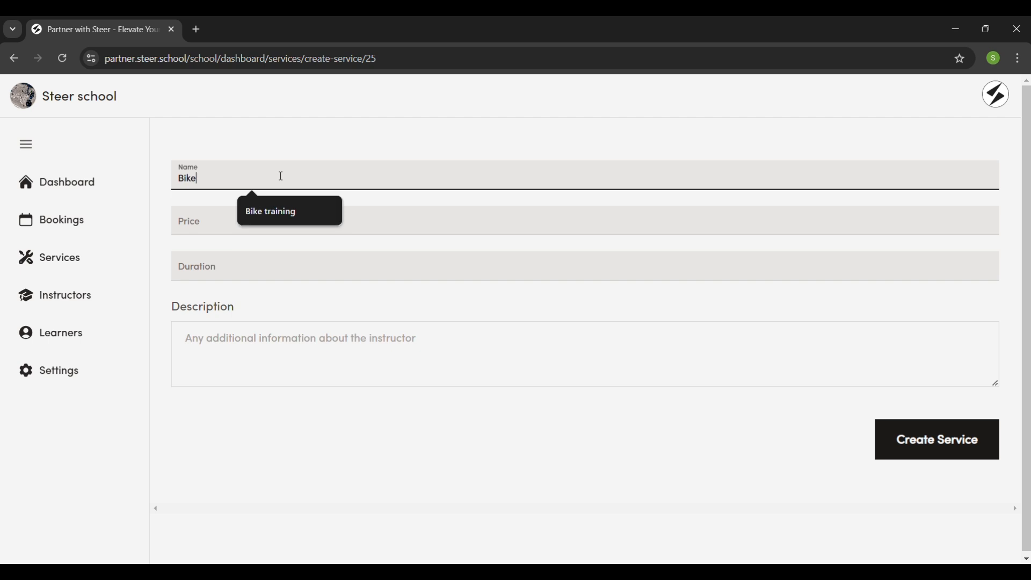
{"action": "type", "text": " training with lice"}
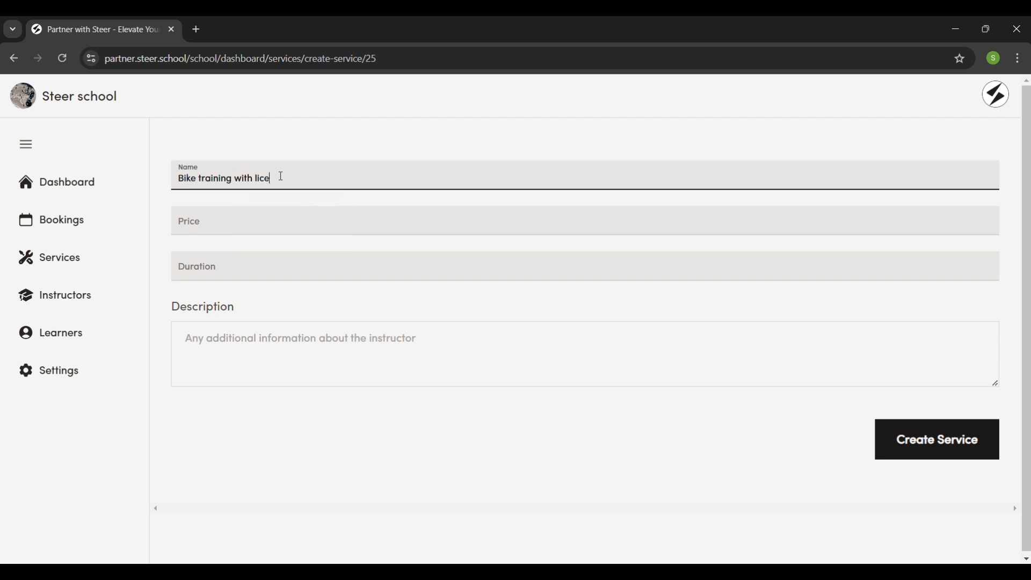
{"action": "type", "text": "nce"}
{"action": "key", "text": "Tab"}
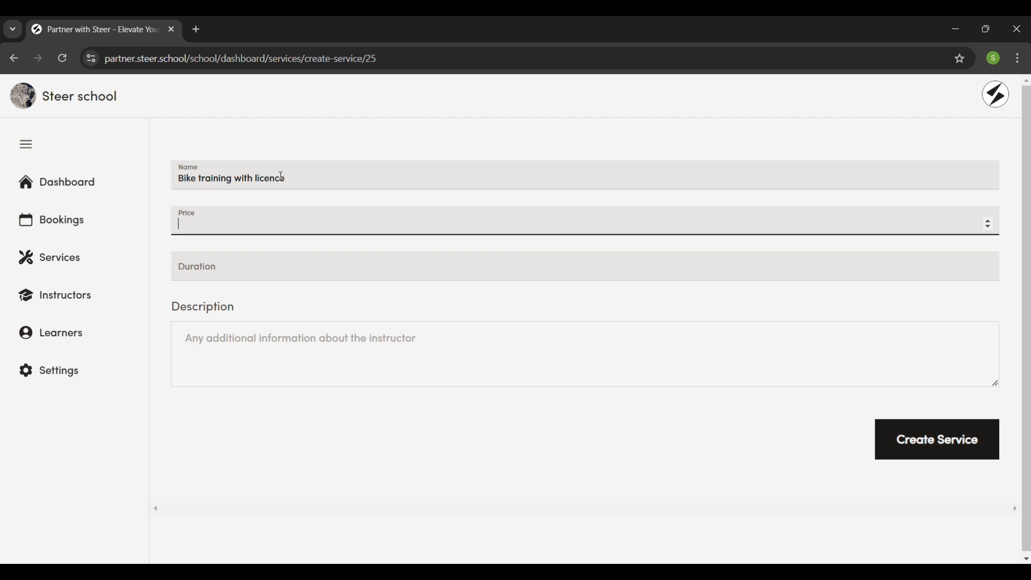
{"action": "type", "text": "3000"}
{"action": "key", "text": "Tab"}
{"action": "type", "text": "1"}
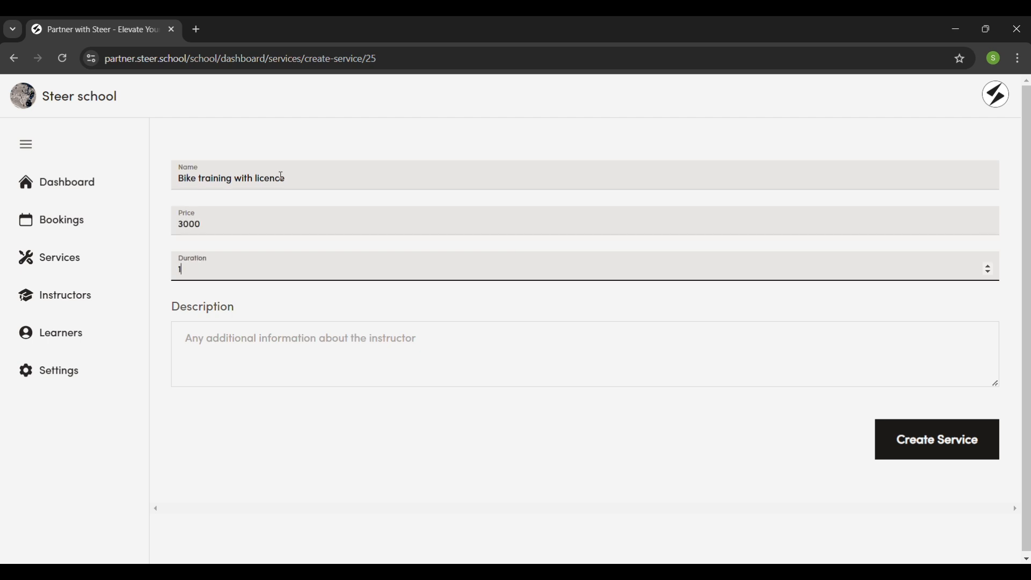
{"action": "type", "text": "0"}
{"action": "key", "text": "Tab"}
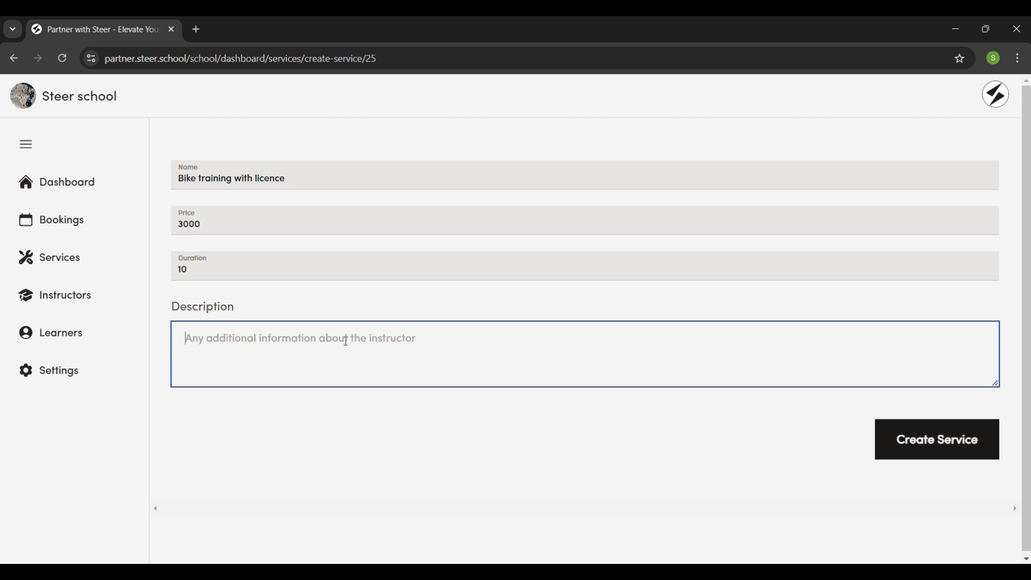
{"action": "type", "text": "Will prov"}
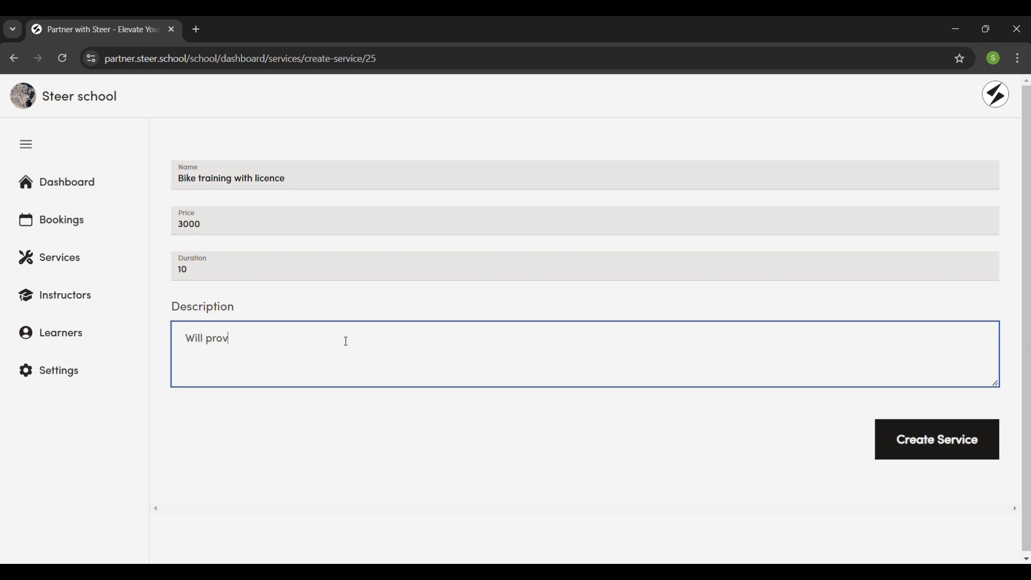
{"action": "type", "text": "ide bike training with licence"}
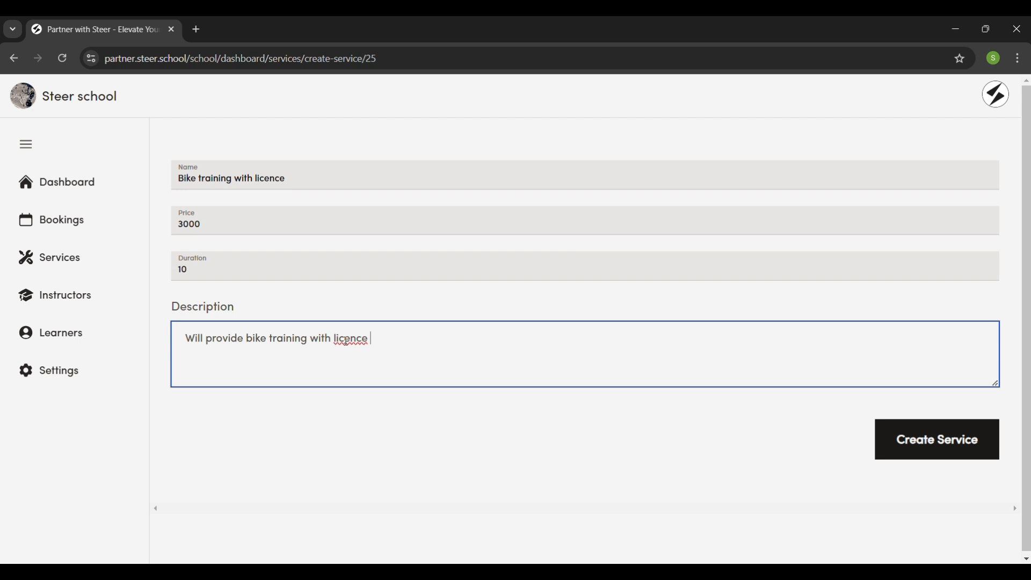
{"action": "left_click", "coordinate": [942, 442]}
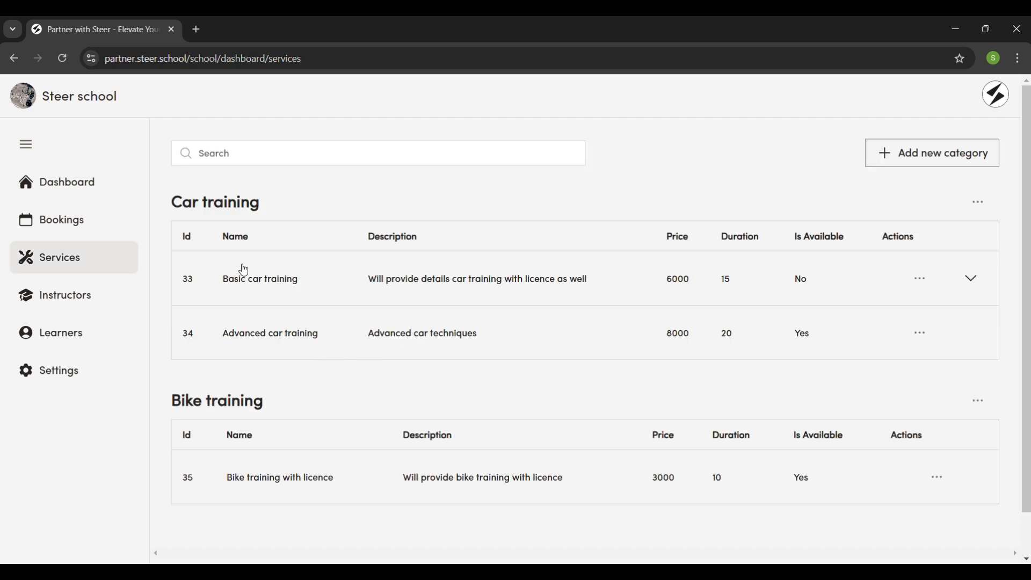
{"action": "triple_click", "coordinate": [219, 204]}
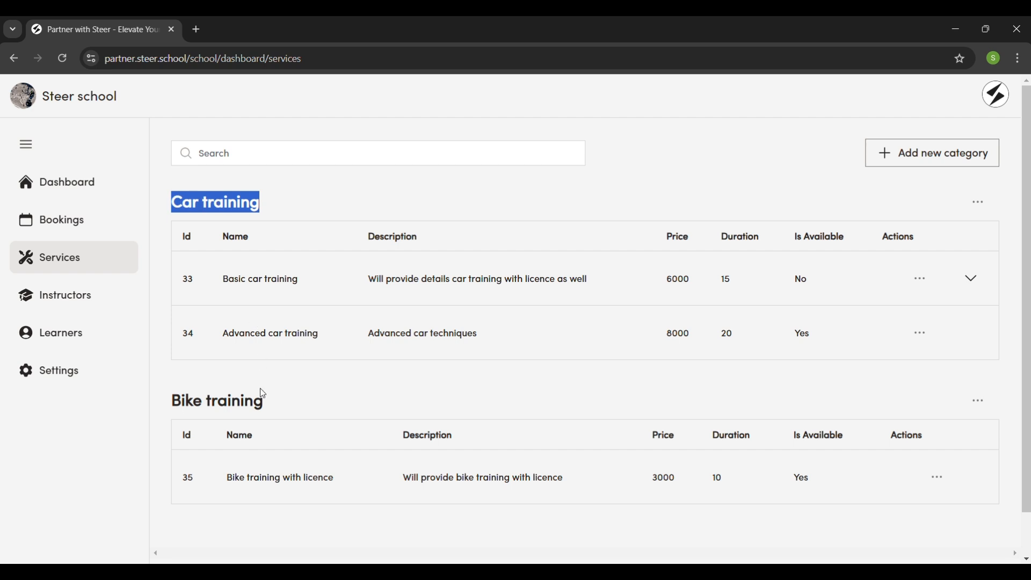
{"action": "left_click", "coordinate": [458, 289]}
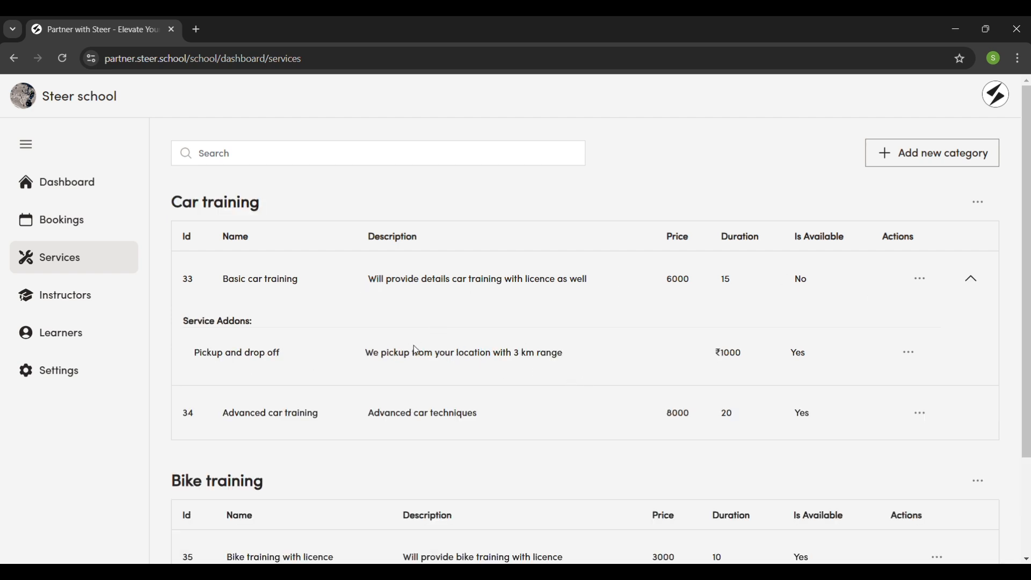
{"action": "scroll", "coordinate": [507, 376], "scroll_direction": "down", "scroll_amount": 3}
{"action": "scroll", "coordinate": [496, 429], "scroll_direction": "up", "scroll_amount": 3}
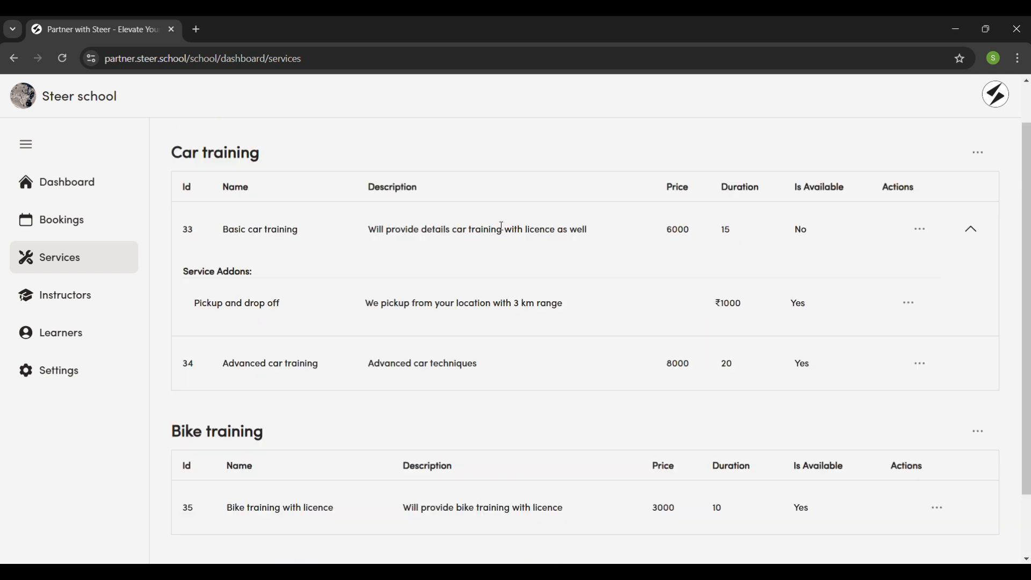
{"action": "left_click", "coordinate": [507, 289]}
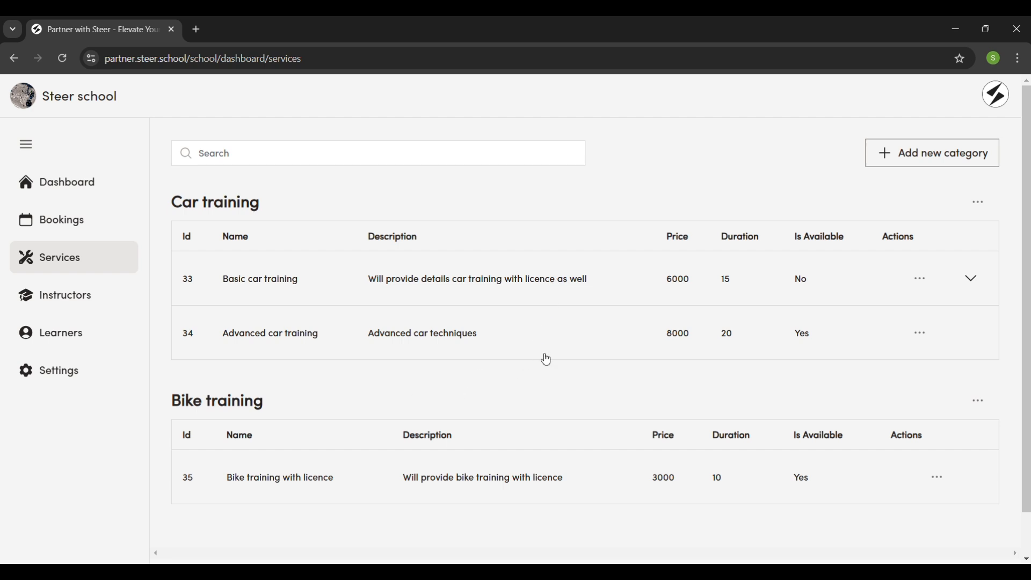
{"action": "left_click", "coordinate": [58, 305]}
Create an instructor with autofilled name, e-mail and phone, 10 years' experience and a short note
{"action": "left_click", "coordinate": [201, 194]}
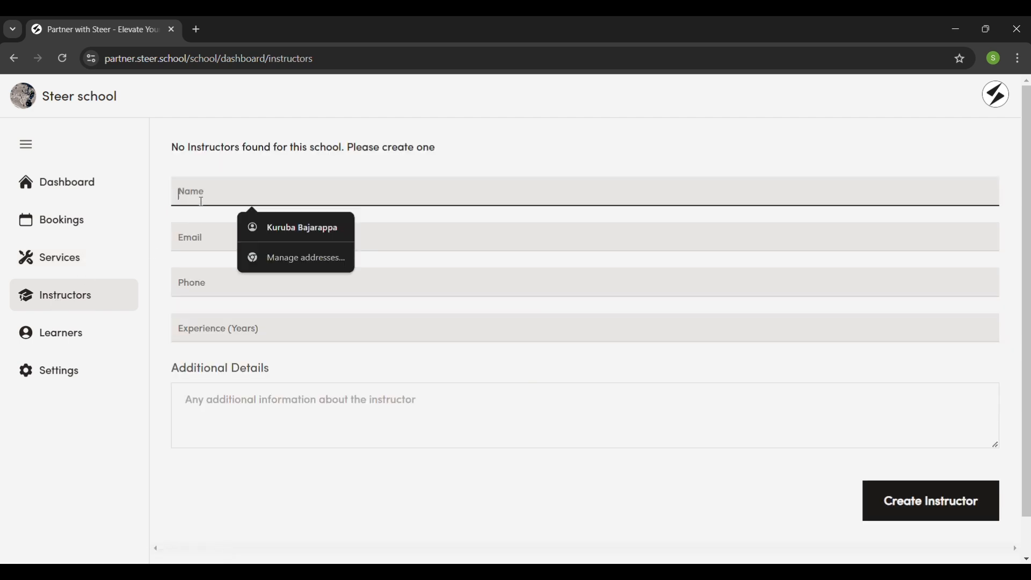
{"action": "left_click", "coordinate": [317, 230]}
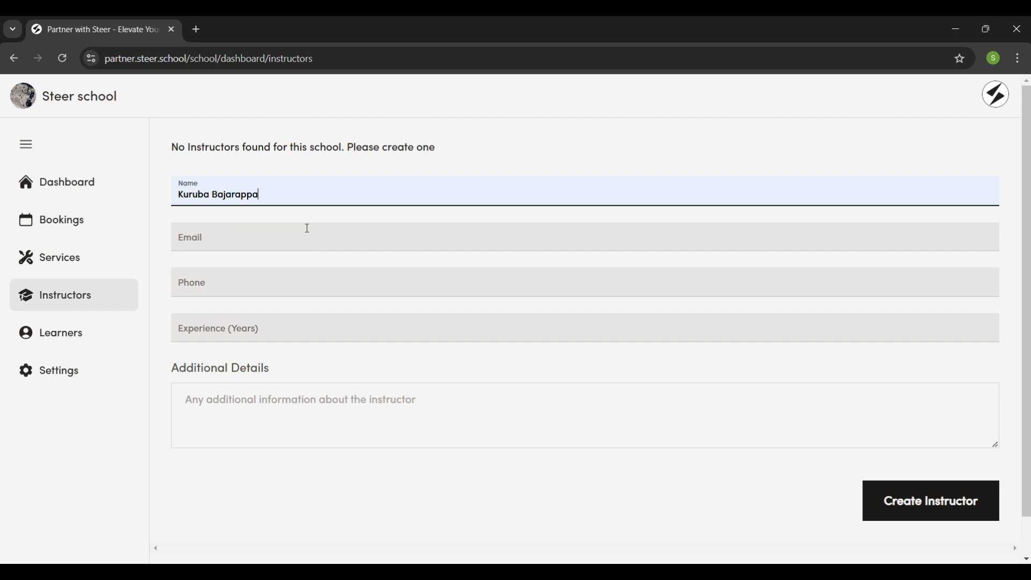
{"action": "left_click", "coordinate": [252, 237]}
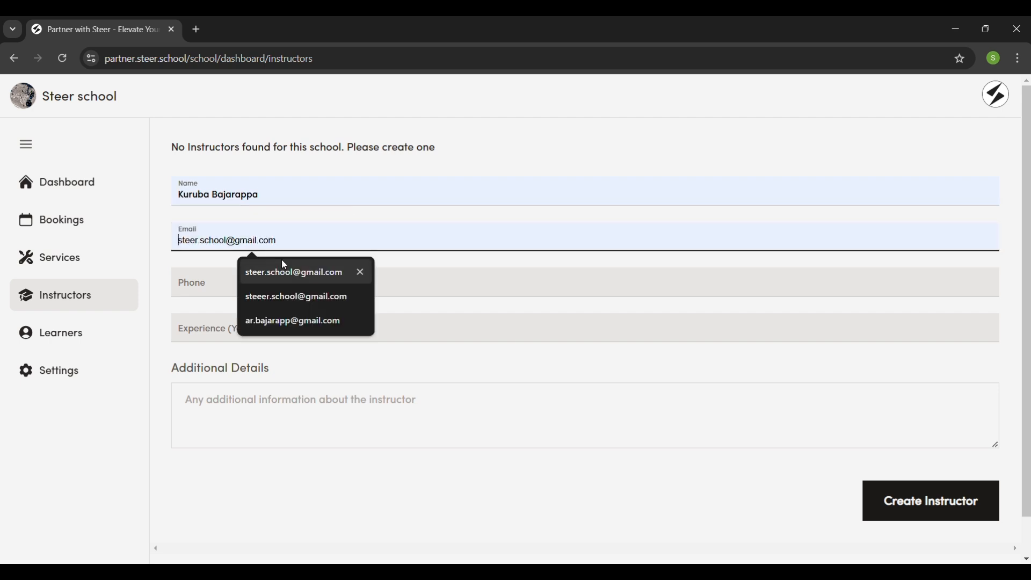
{"action": "left_click", "coordinate": [291, 275]}
{"action": "left_click", "coordinate": [206, 287]}
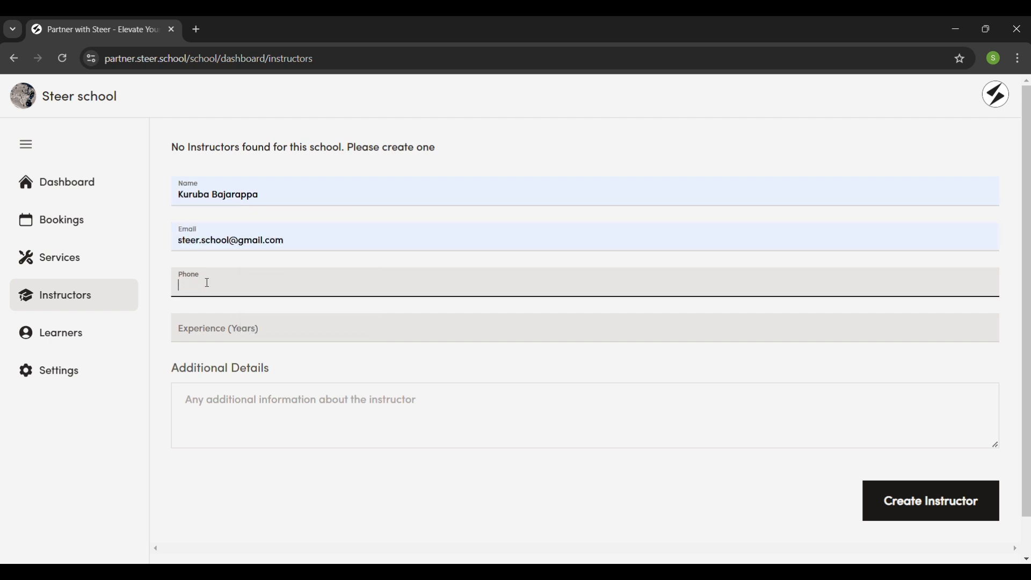
{"action": "left_click", "coordinate": [262, 343]}
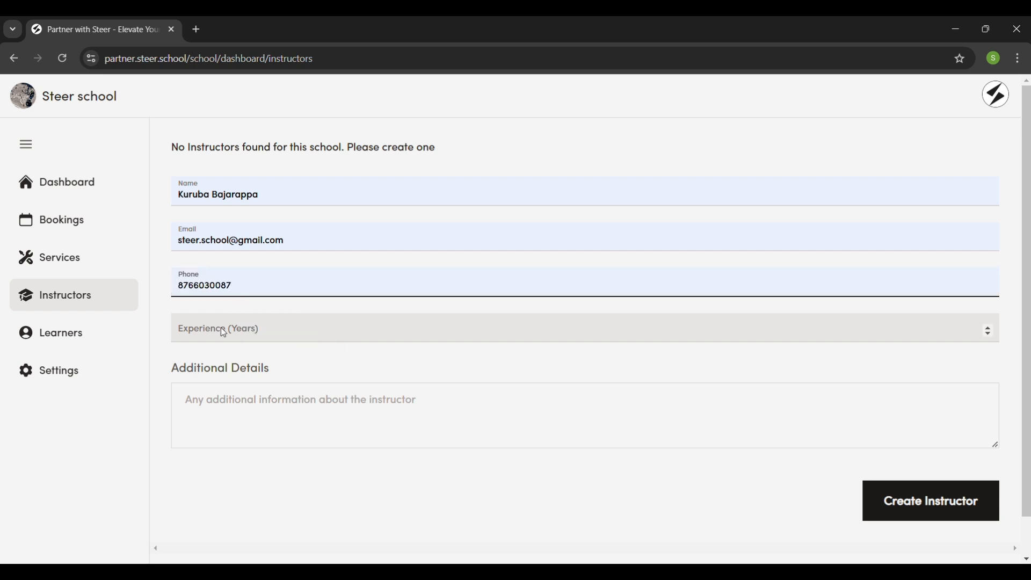
{"action": "left_click", "coordinate": [235, 324]}
{"action": "type", "text": "10"}
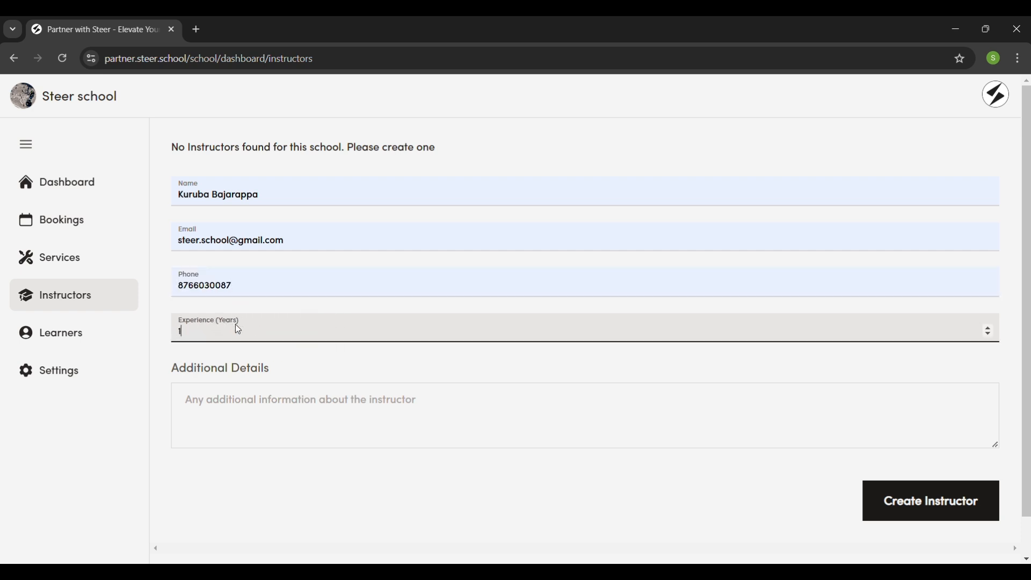
{"action": "left_click", "coordinate": [279, 408]}
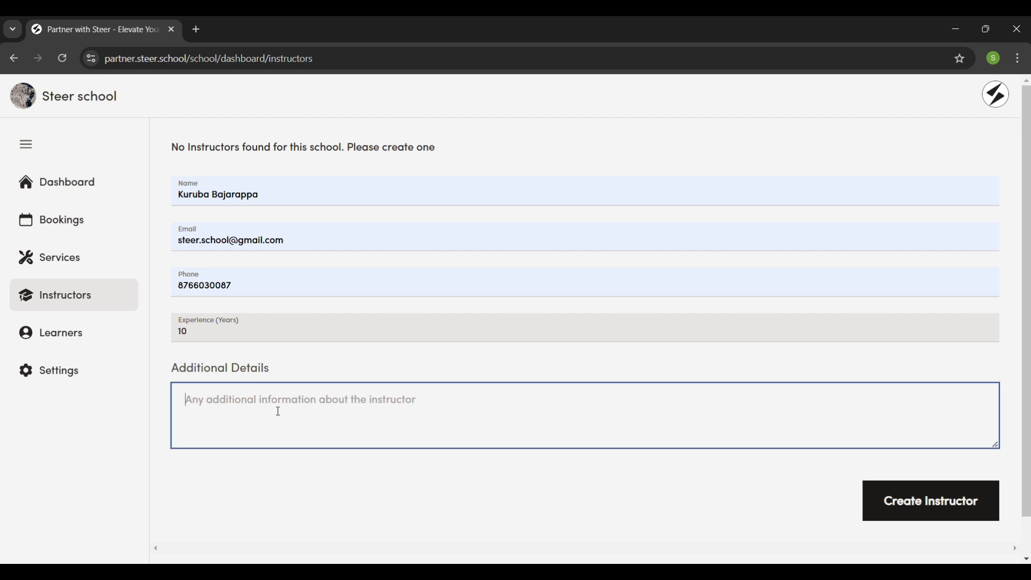
{"action": "type", "text": "Bes"}
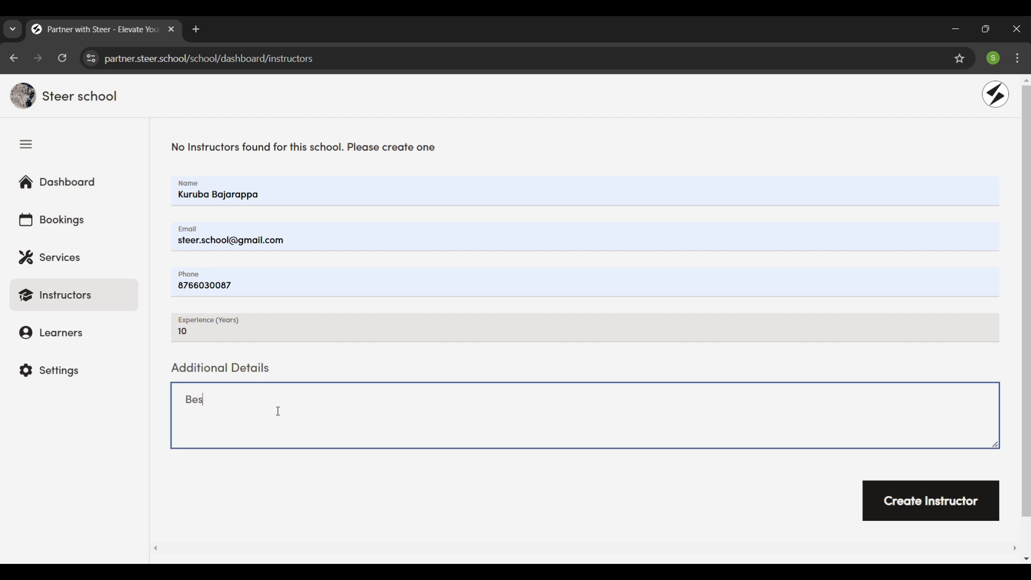
{"action": "type", "text": "t traininer in t"}
{"action": "type", "text": "he ac"}
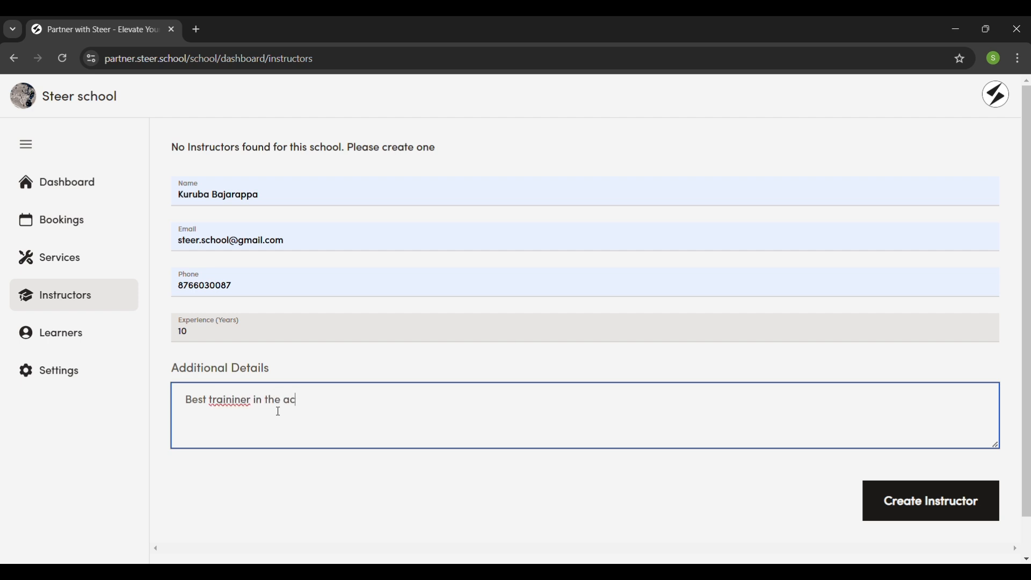
{"action": "type", "text": "admeny"}
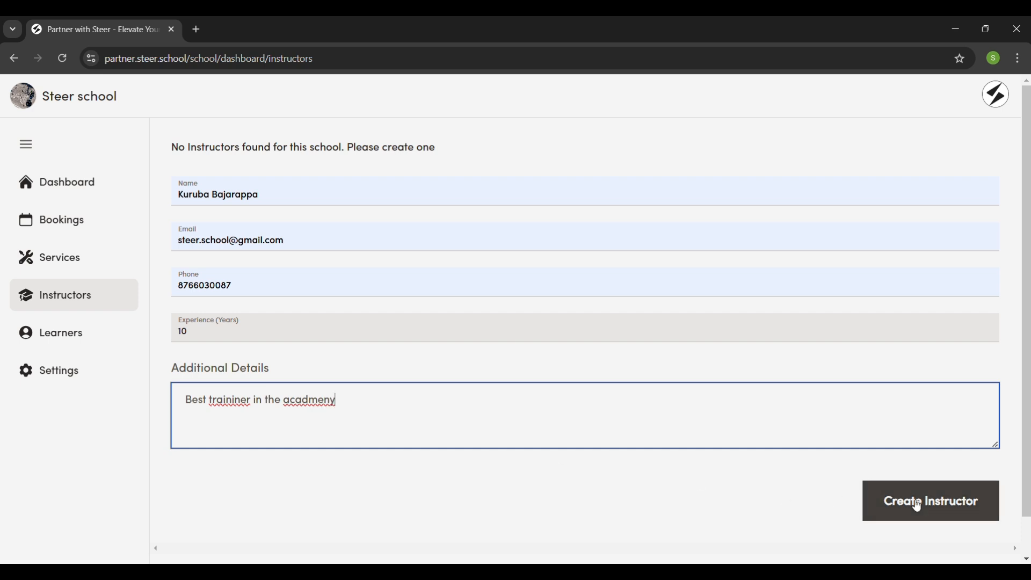
{"action": "left_click", "coordinate": [891, 499]}
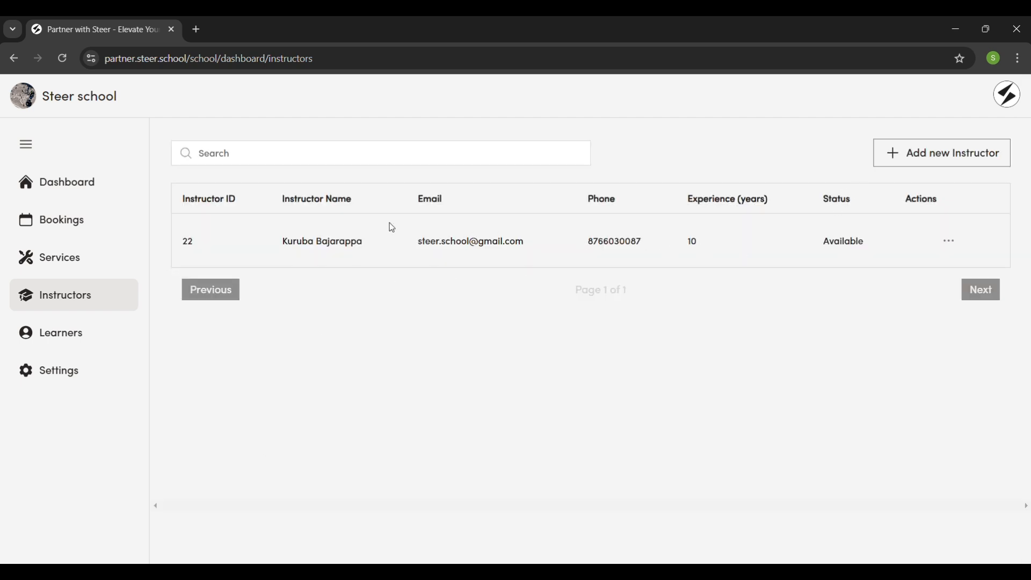
Create a second instructor, entering their name, e-mail and phone number, with 10 years' experience
{"action": "left_click", "coordinate": [903, 149]}
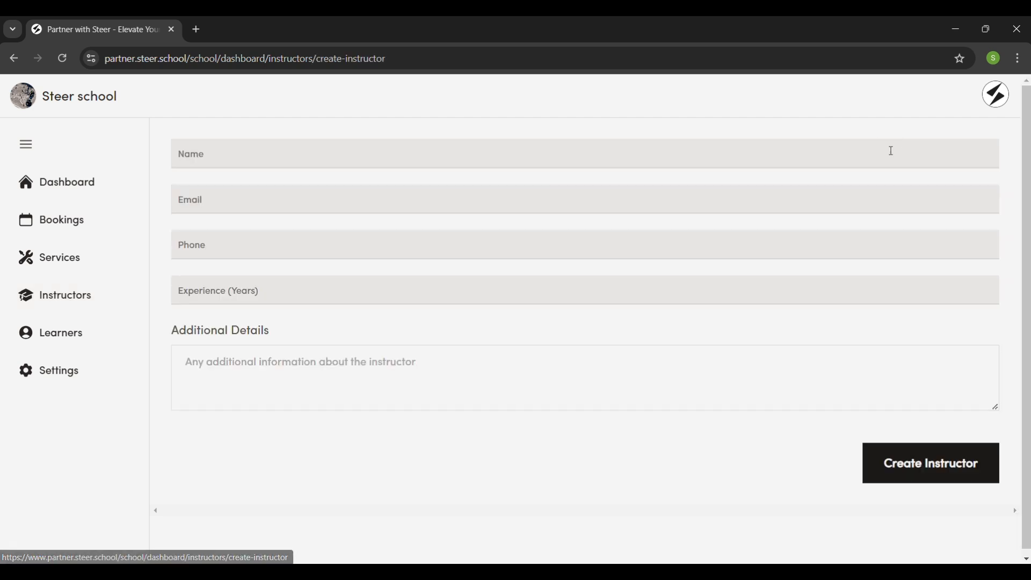
{"action": "left_click", "coordinate": [254, 158]}
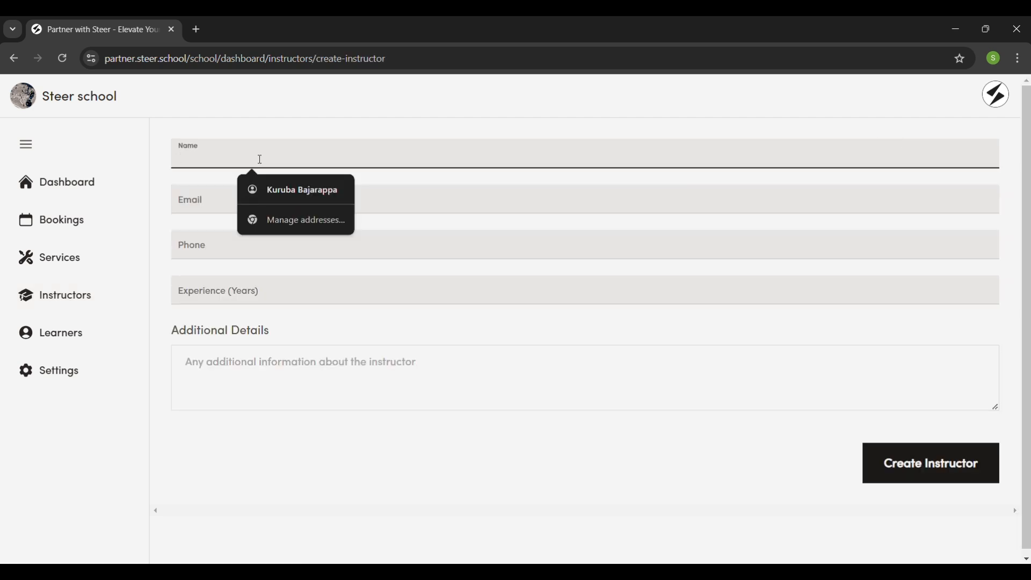
{"action": "type", "text": "Vi"}
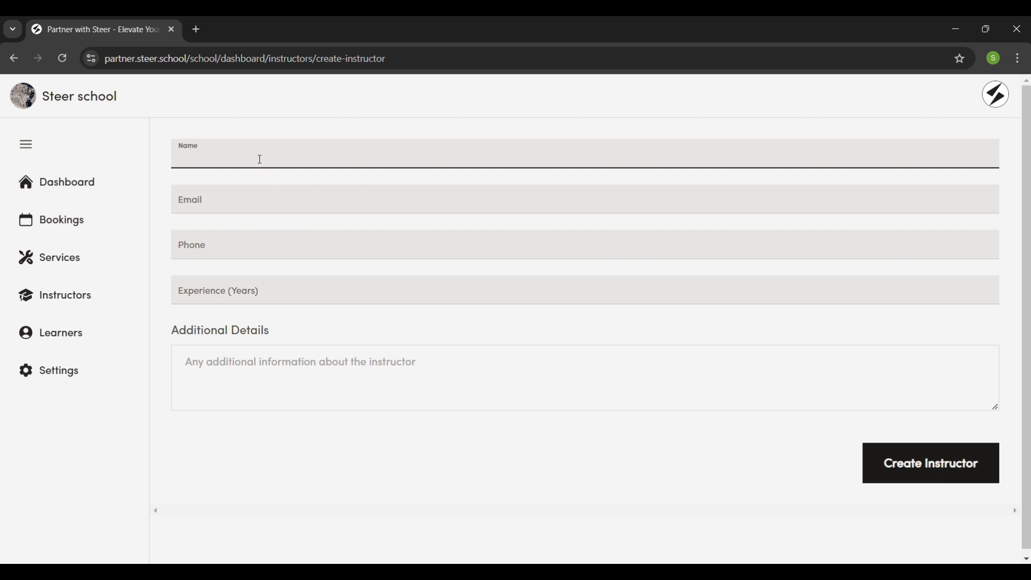
{"action": "type", "text": "Ad"}
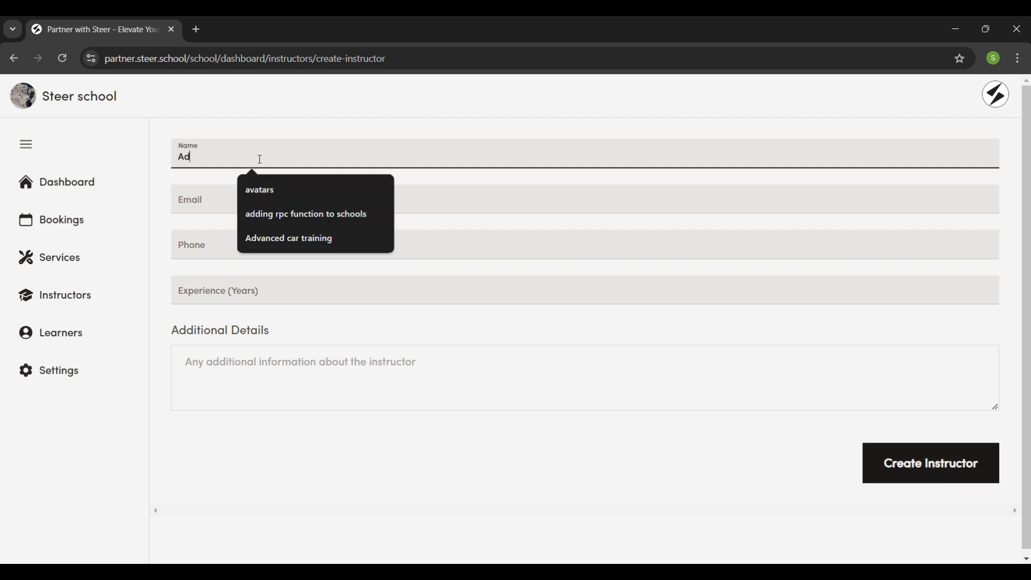
{"action": "type", "text": "nac"}
{"action": "key", "text": "BackSpace"}
{"action": "key", "text": "BackSpace"}
{"action": "key", "text": "BackSpace"}
{"action": "key", "text": "BackSpace"}
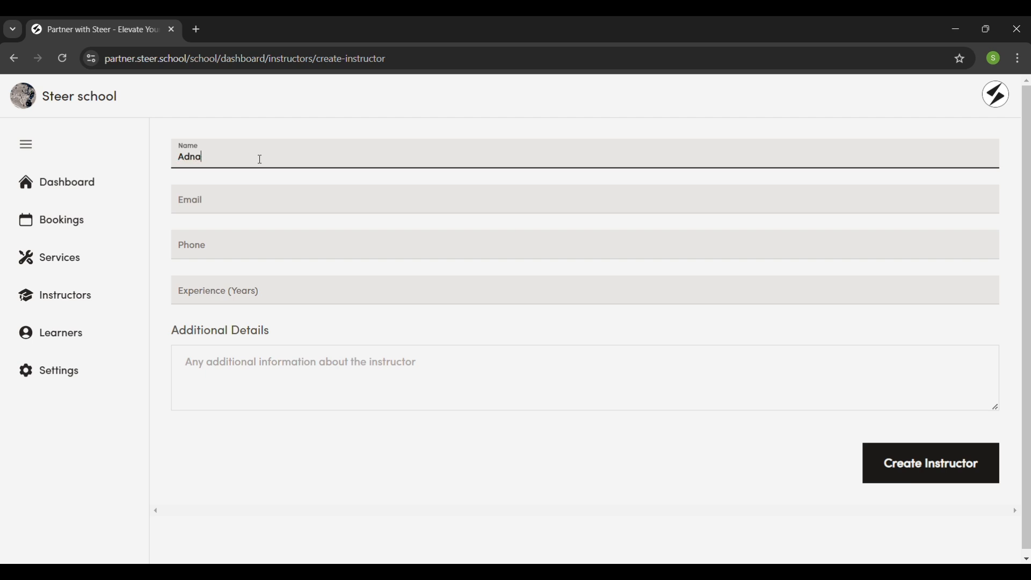
{"action": "type", "text": "nadh"}
{"action": "key", "text": "Tab"}
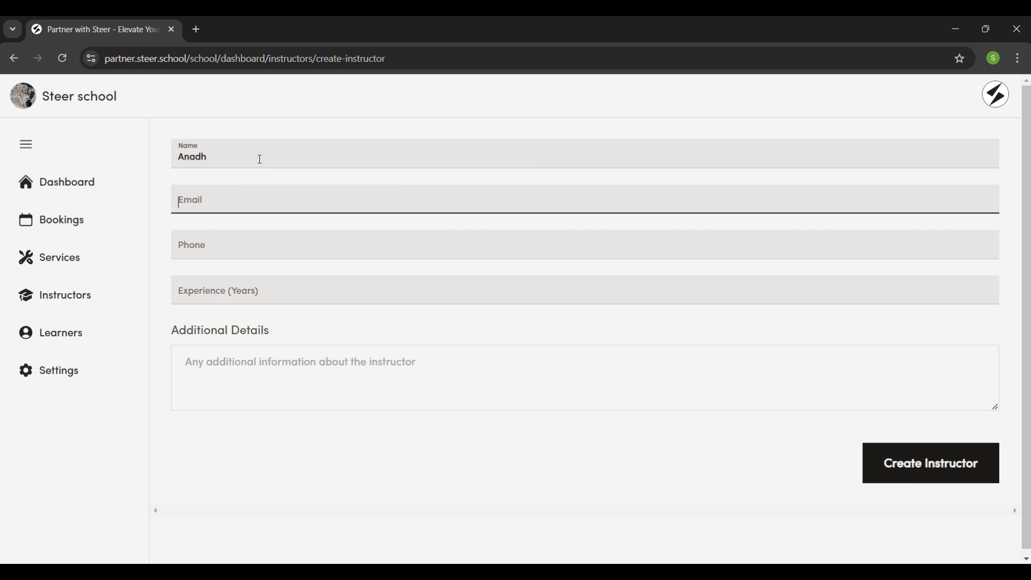
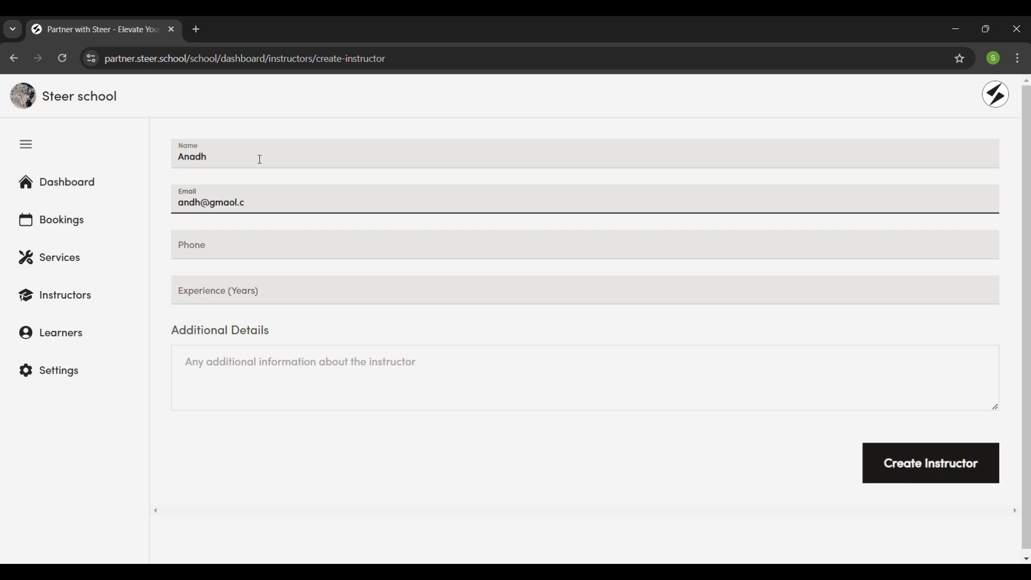
{"action": "key", "text": "Tab"}
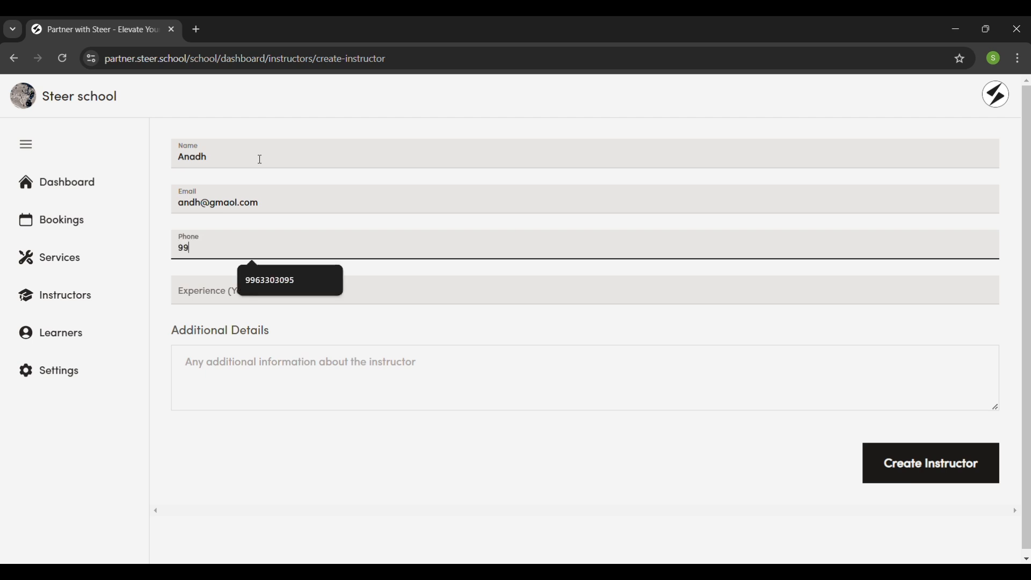
{"action": "key", "text": "Tab"}
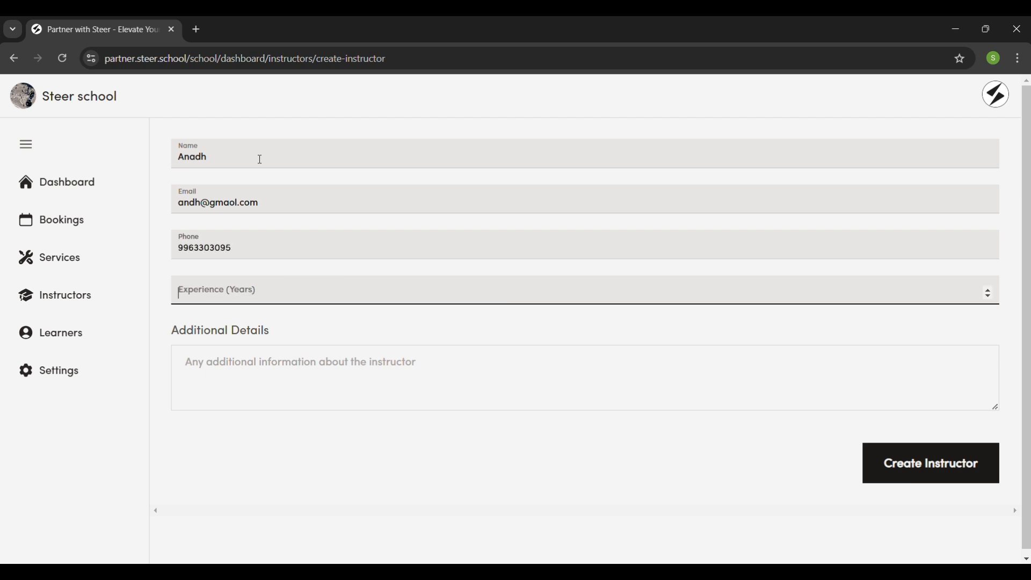
{"action": "key", "text": "Tab"}
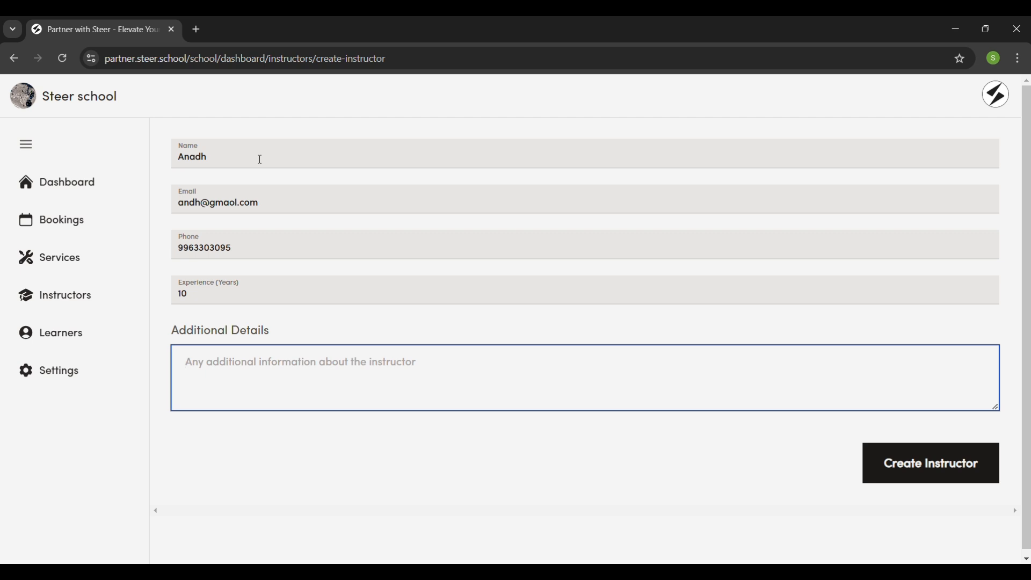
{"action": "left_click", "coordinate": [944, 465]}
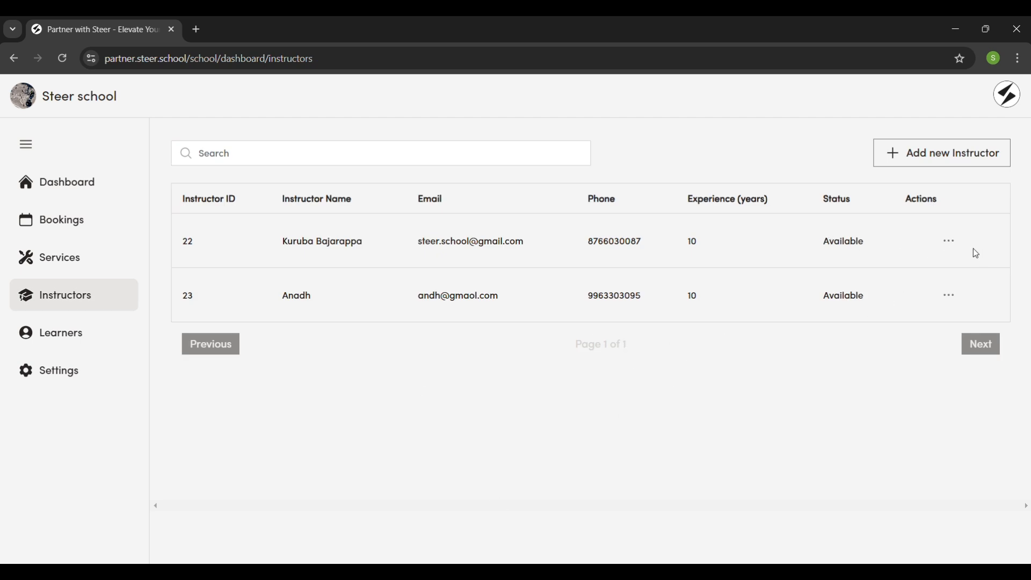
Set instructor 22 to Not Available, update the instructor, then go to Settings
{"action": "left_click", "coordinate": [952, 248]}
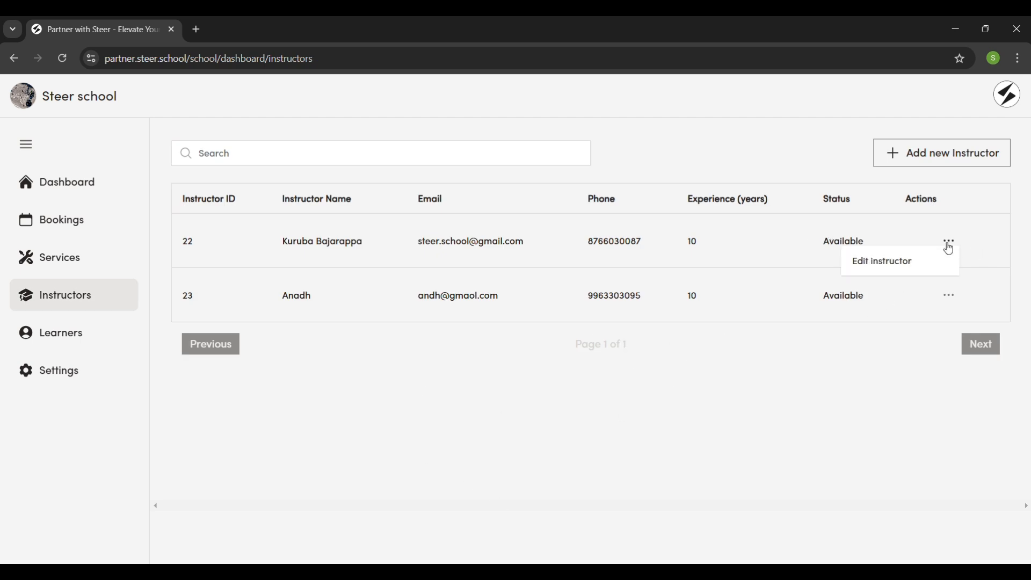
{"action": "left_click", "coordinate": [912, 263]}
{"action": "left_click", "coordinate": [330, 362]}
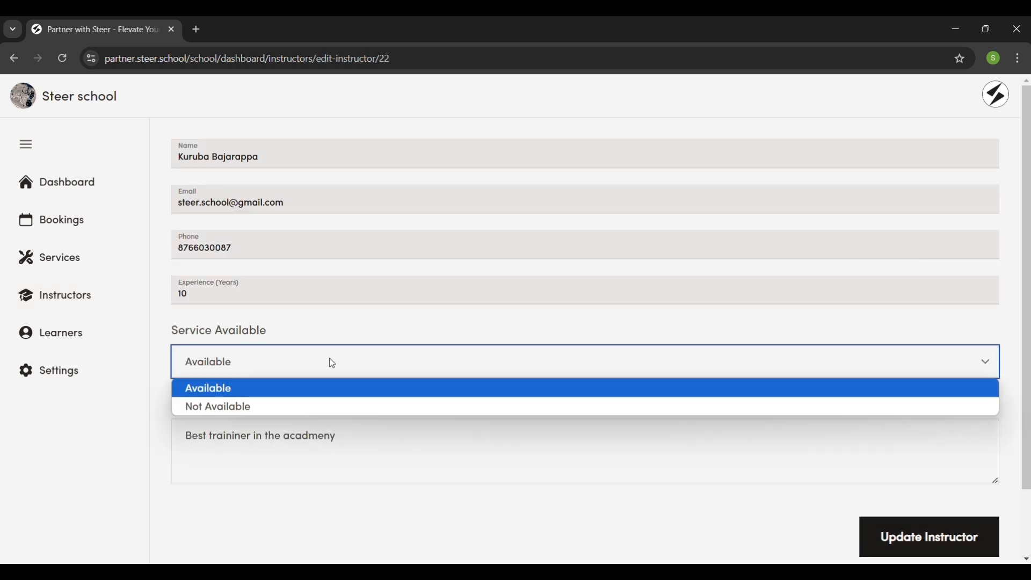
{"action": "left_click", "coordinate": [337, 410]}
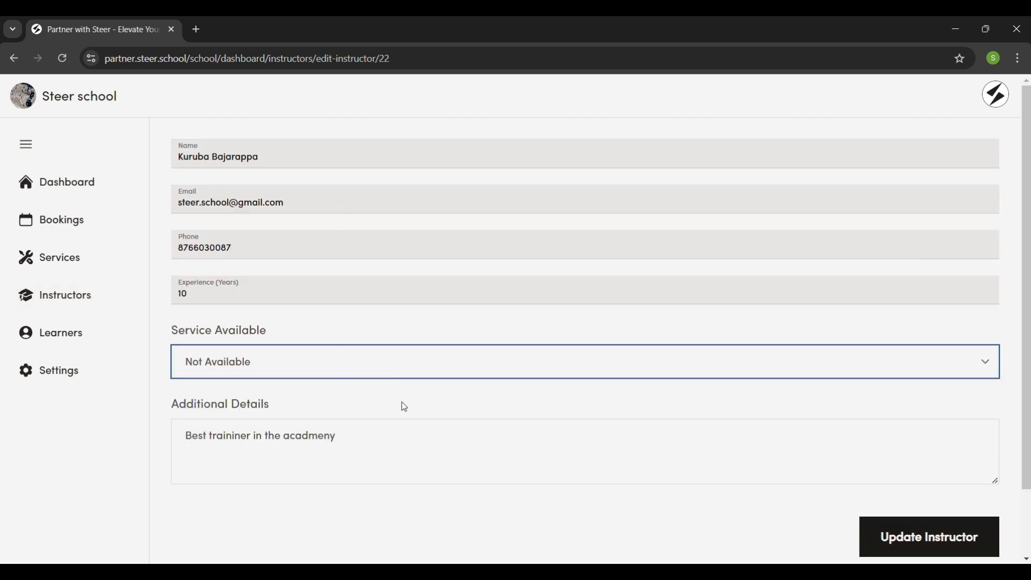
{"action": "left_click", "coordinate": [933, 527]}
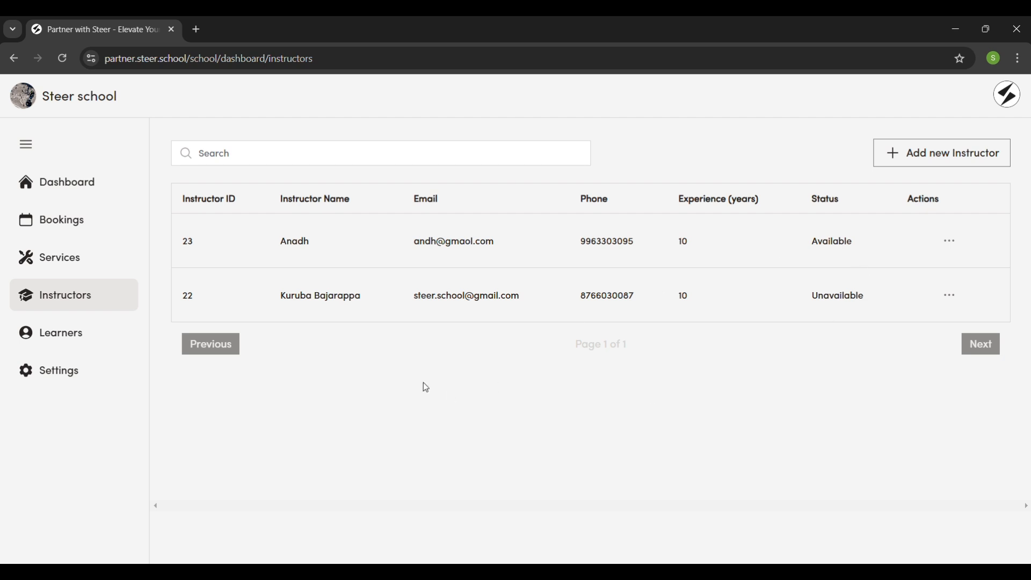
{"action": "left_click", "coordinate": [83, 384]}
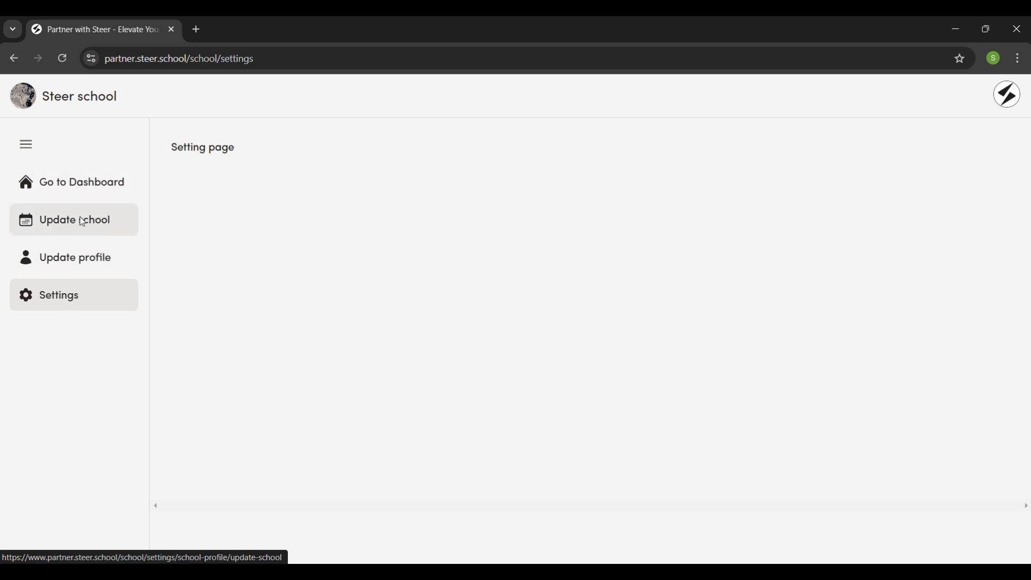
Submit School Details with year established 2015, 7000 trained students and 5000 licensed students
{"action": "left_click", "coordinate": [82, 222]}
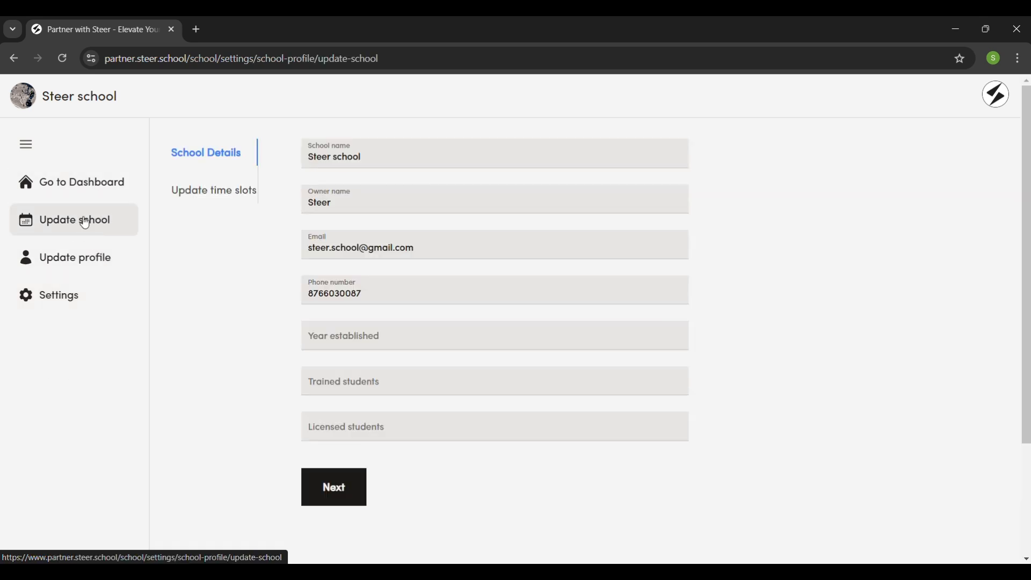
{"action": "left_click", "coordinate": [346, 341]}
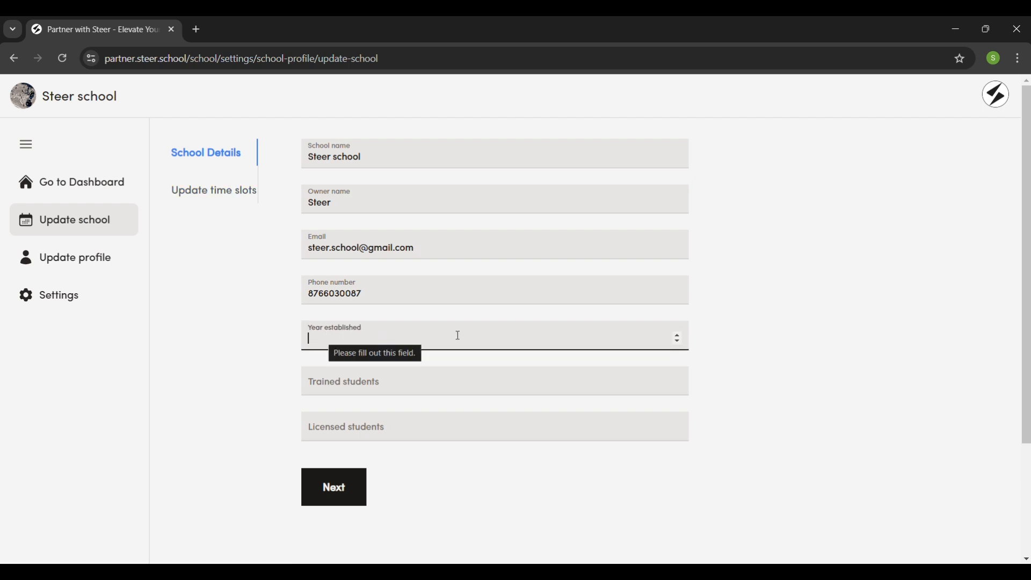
{"action": "type", "text": "2015"}
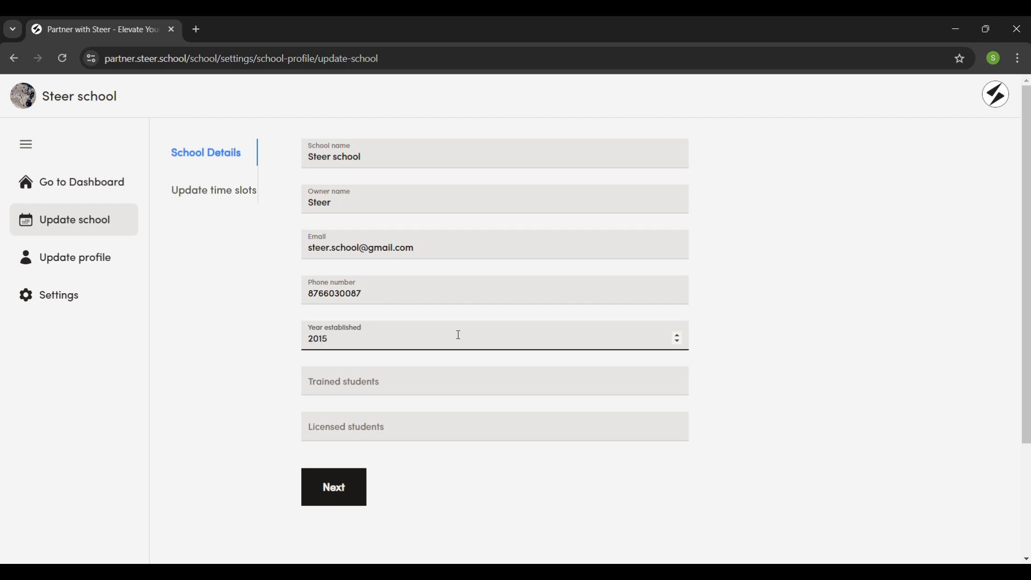
{"action": "left_click", "coordinate": [479, 385]}
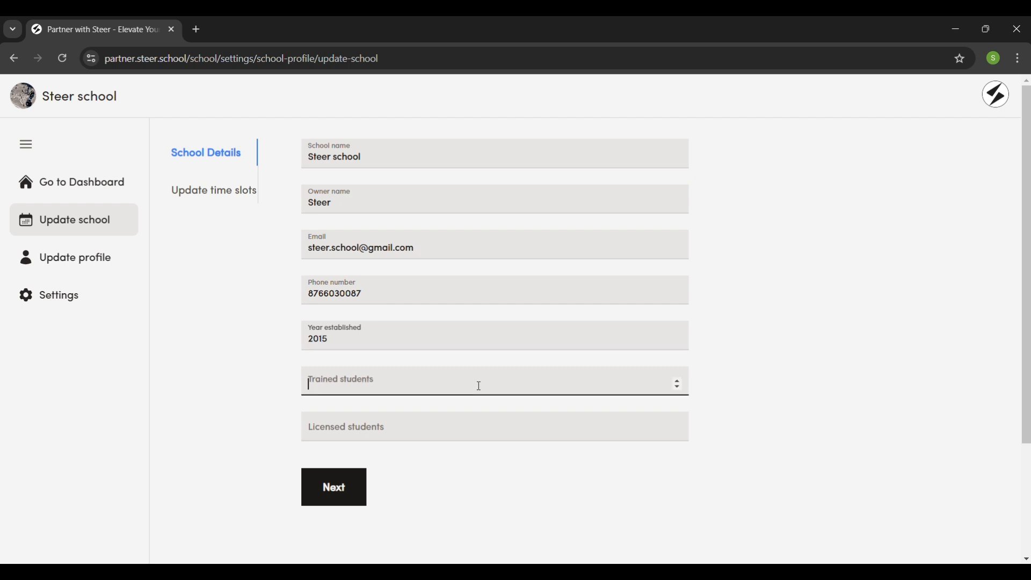
{"action": "type", "text": "70000"}
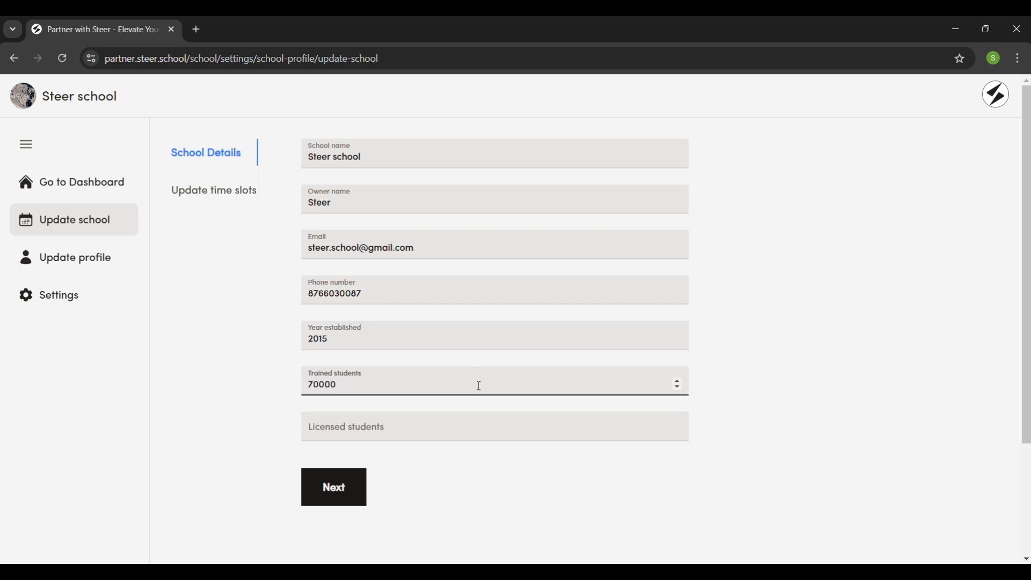
{"action": "key", "text": "Tab"}
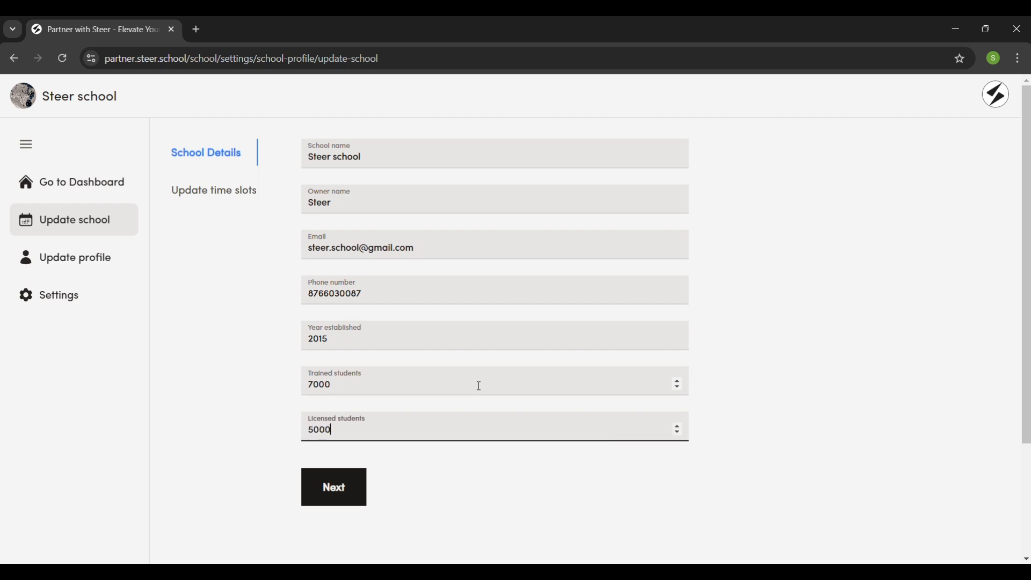
{"action": "key", "text": "Return"}
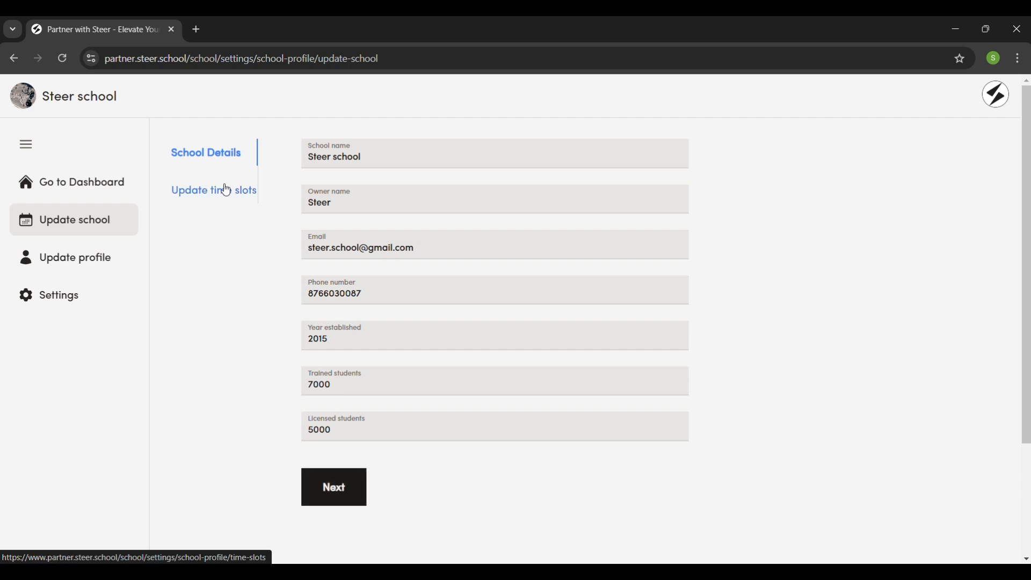
Create a 06:00–07:00 timeslot and open the new timeslot 37 for editing
{"action": "left_click", "coordinate": [223, 214]}
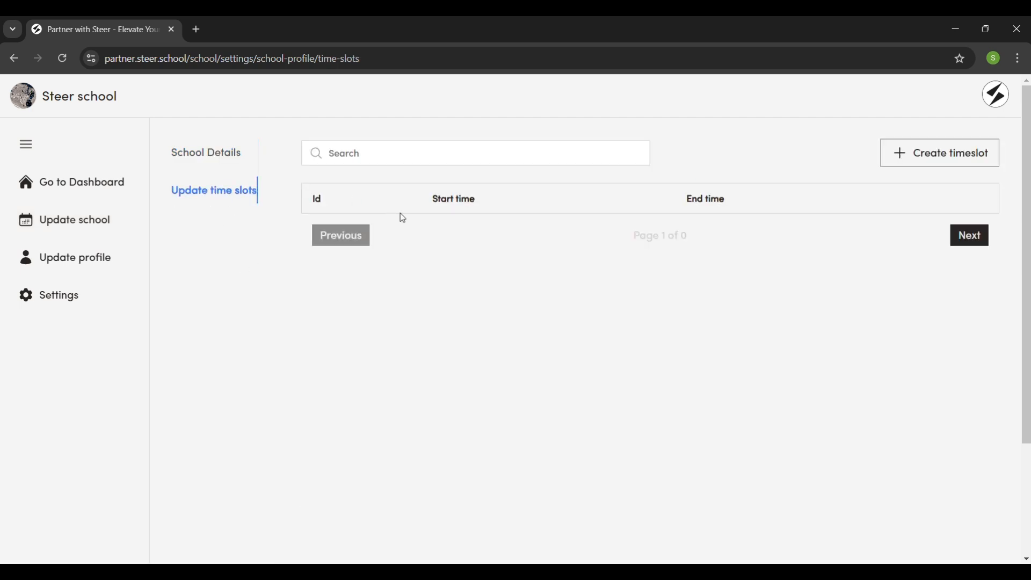
{"action": "left_click", "coordinate": [930, 164]}
{"action": "left_click", "coordinate": [334, 178]}
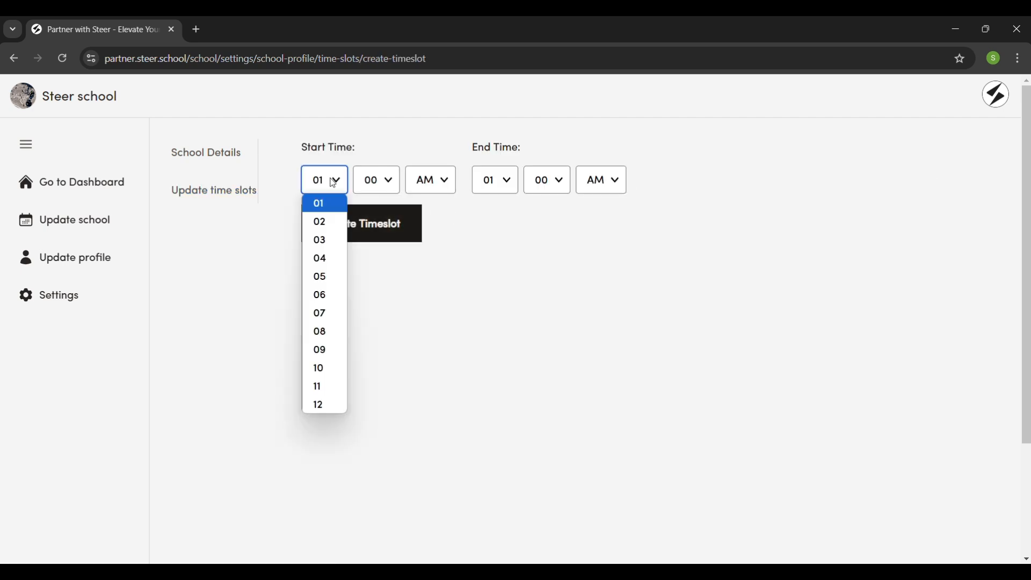
{"action": "left_click", "coordinate": [327, 298]}
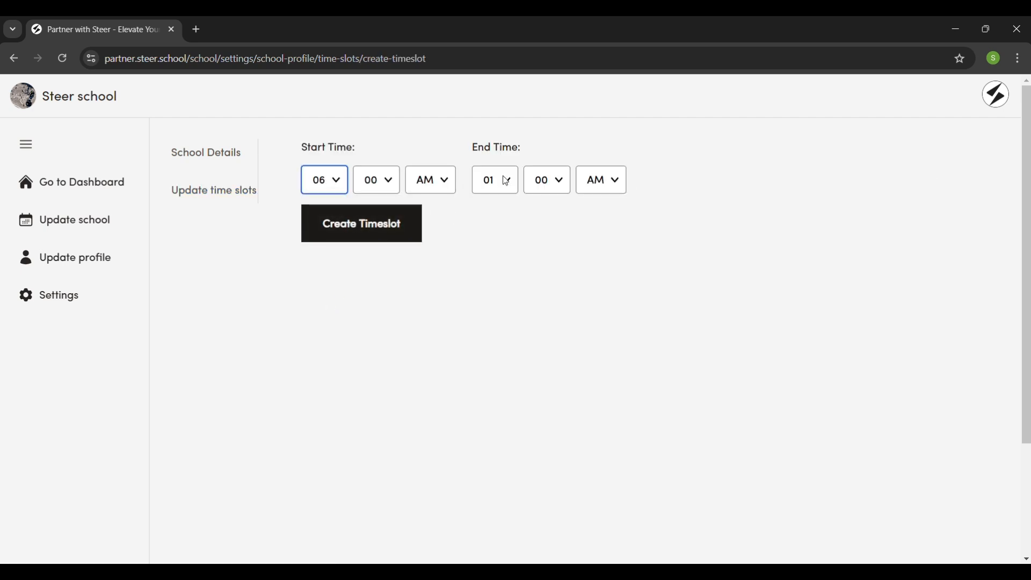
{"action": "left_click", "coordinate": [518, 182]}
{"action": "left_click", "coordinate": [500, 314]}
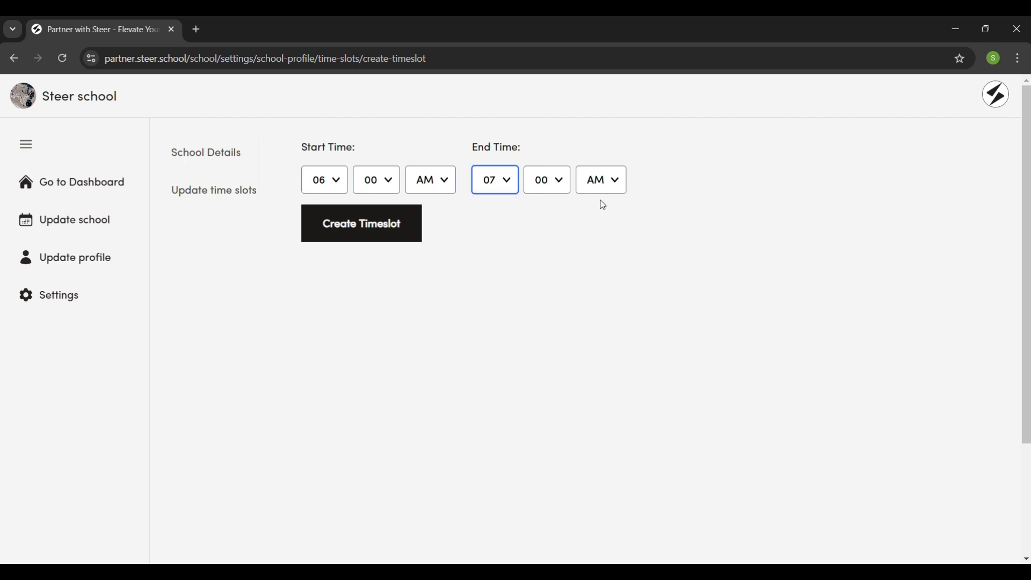
{"action": "left_click", "coordinate": [338, 247]}
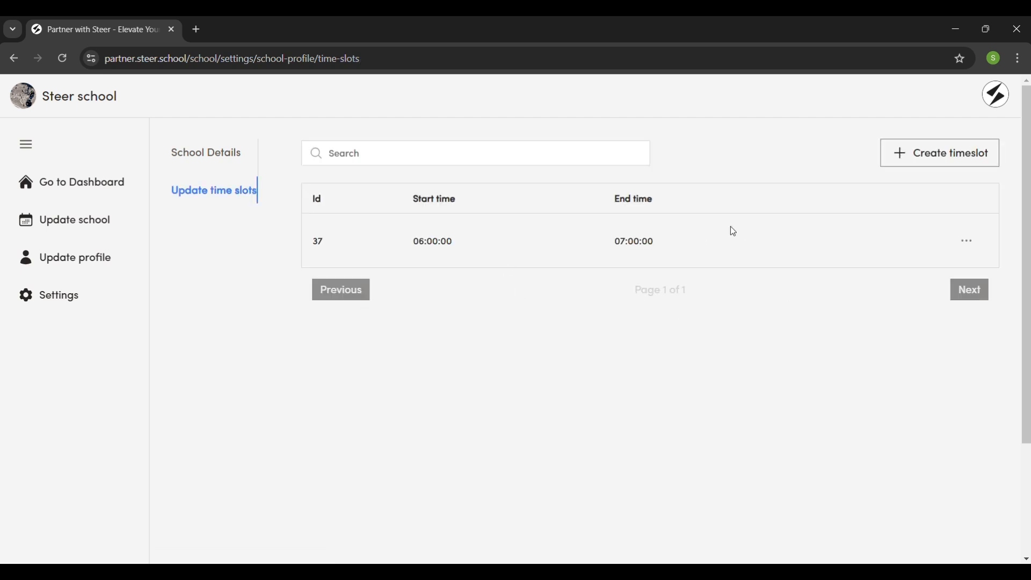
{"action": "left_click", "coordinate": [968, 242]}
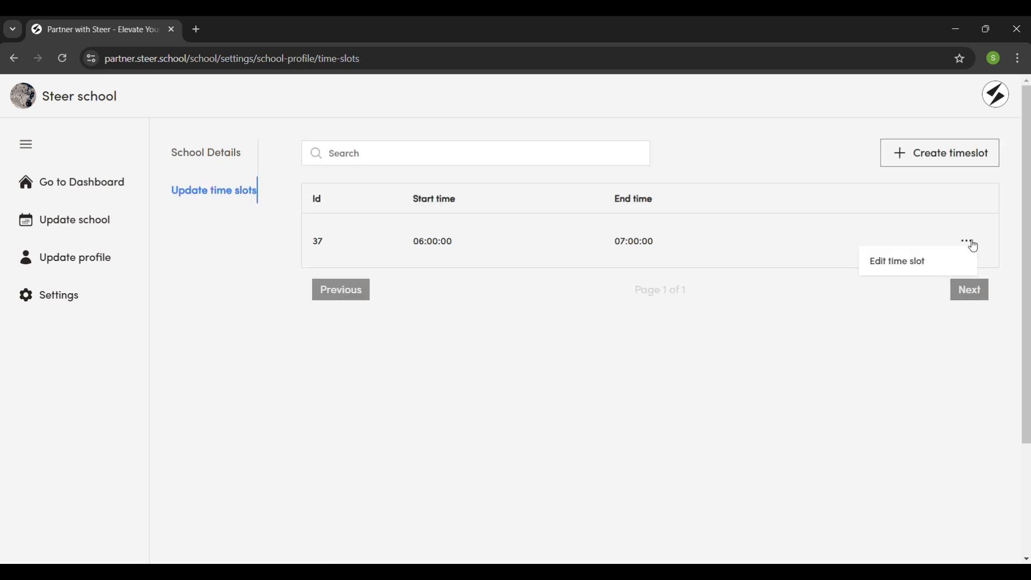
{"action": "left_click", "coordinate": [905, 262]}
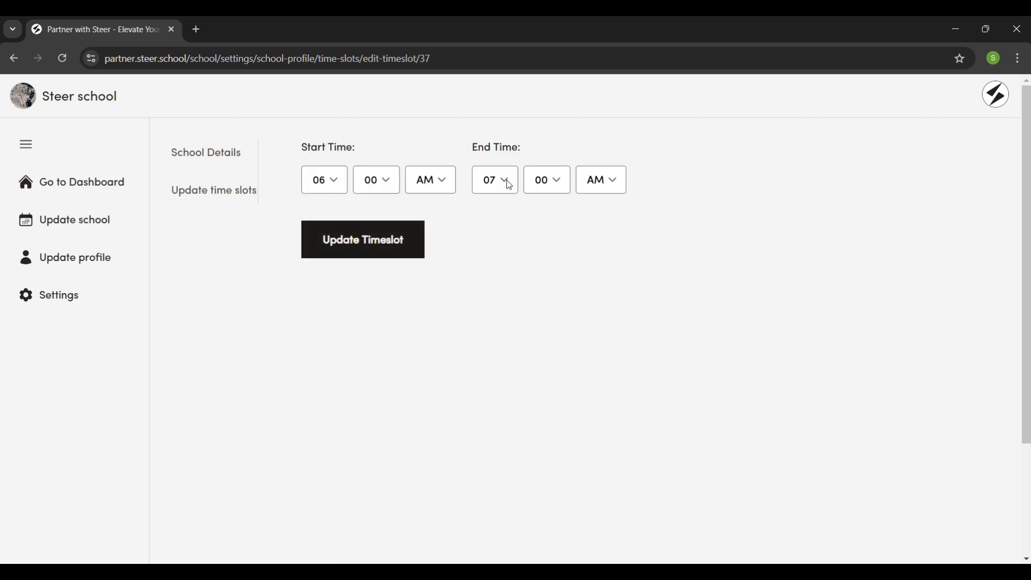
Change timeslot 37's start to 06:30 and save the update
{"action": "left_click", "coordinate": [342, 186]}
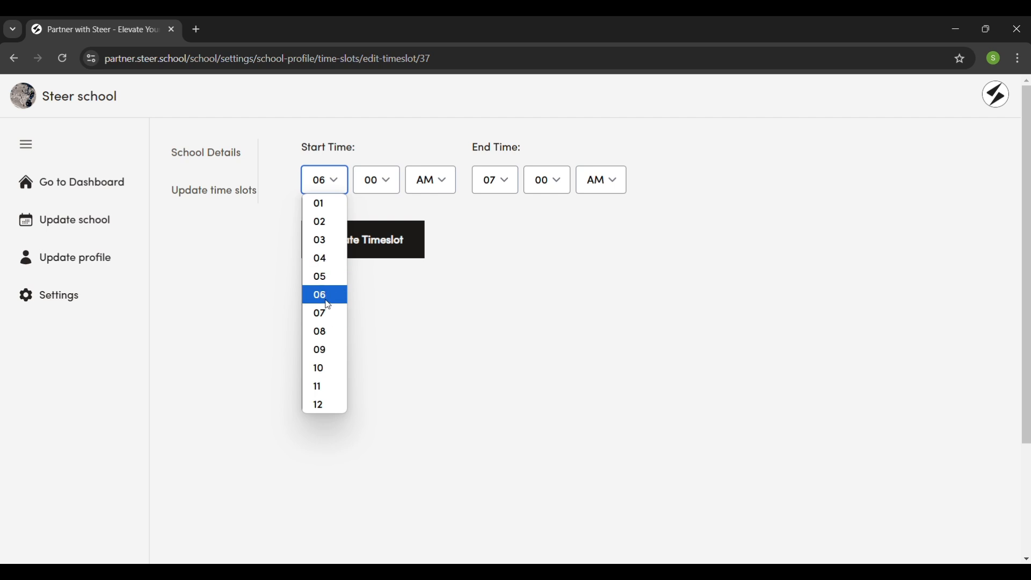
{"action": "left_click", "coordinate": [396, 189]}
{"action": "left_click", "coordinate": [394, 311]}
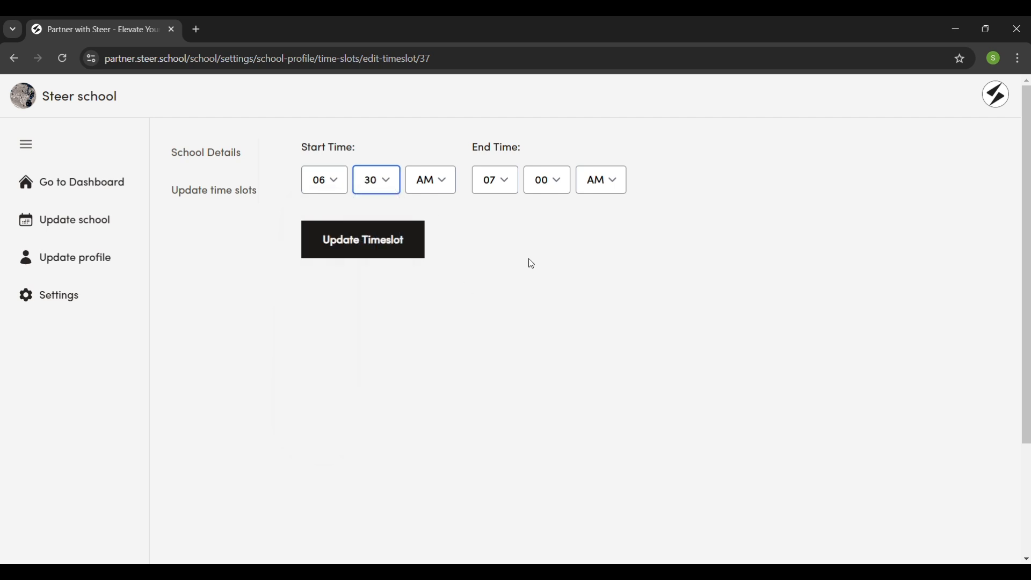
{"action": "left_click", "coordinate": [392, 240]}
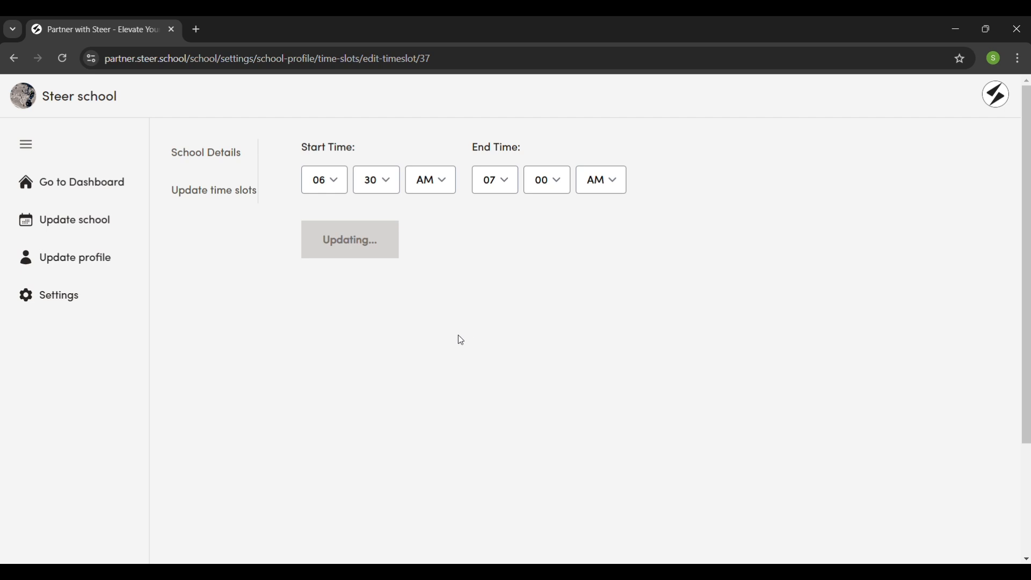
{"action": "left_click", "coordinate": [628, 138]}
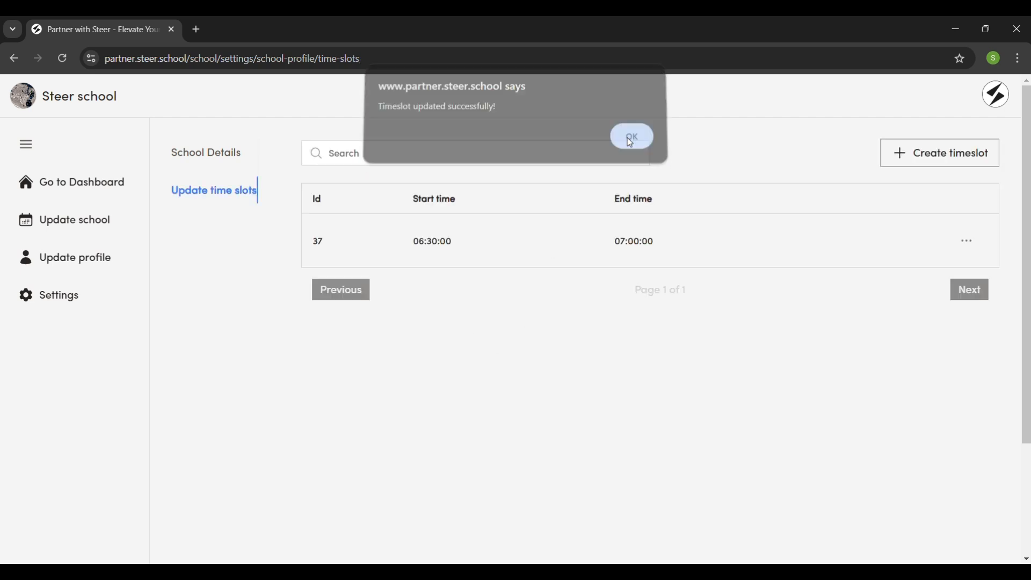
Create a second timeslot from 07:00 to 08:00
{"action": "left_click", "coordinate": [934, 160]}
{"action": "left_click", "coordinate": [330, 191]}
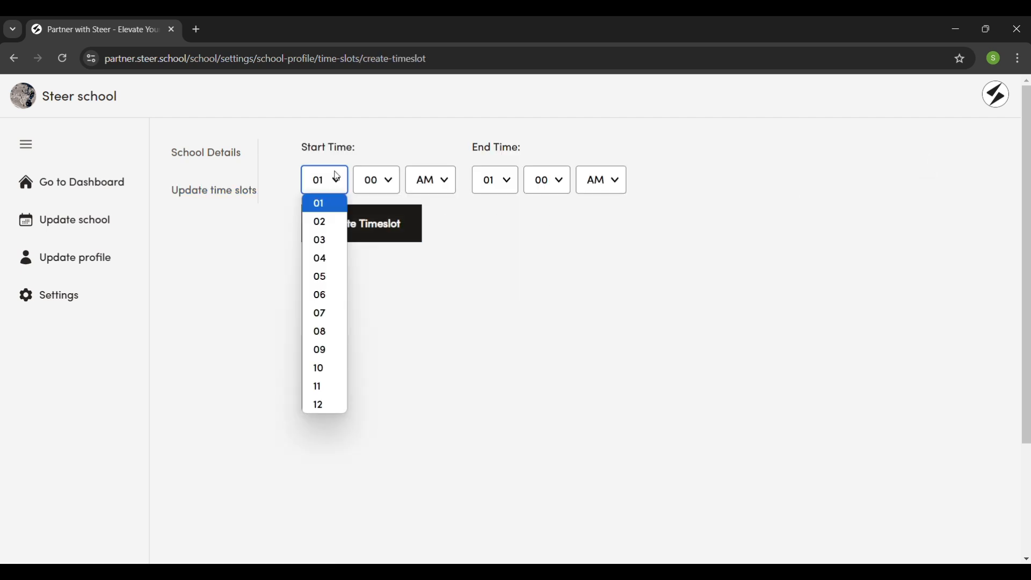
{"action": "left_click", "coordinate": [329, 314]}
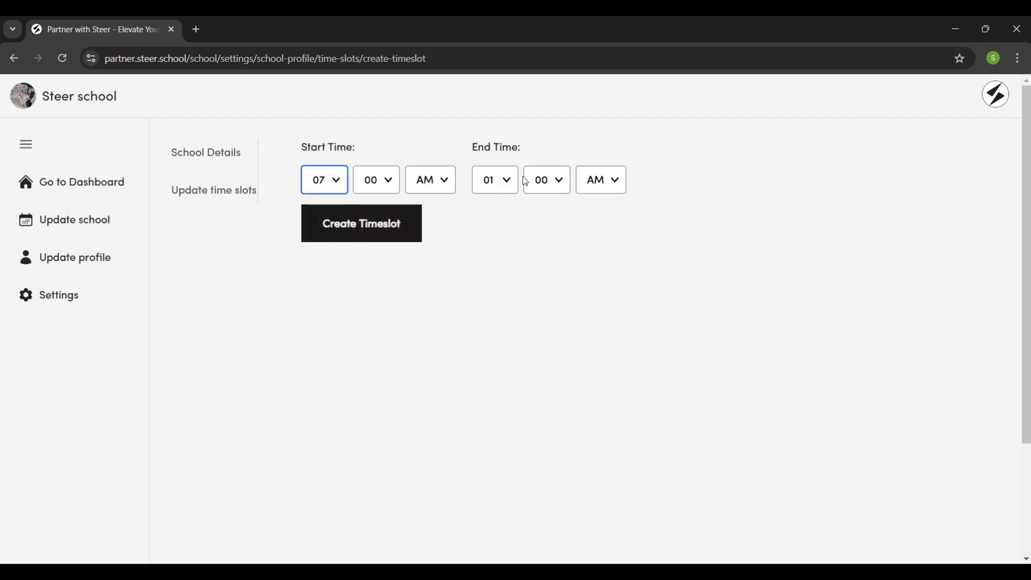
{"action": "left_click", "coordinate": [494, 181]}
{"action": "left_click", "coordinate": [494, 330]}
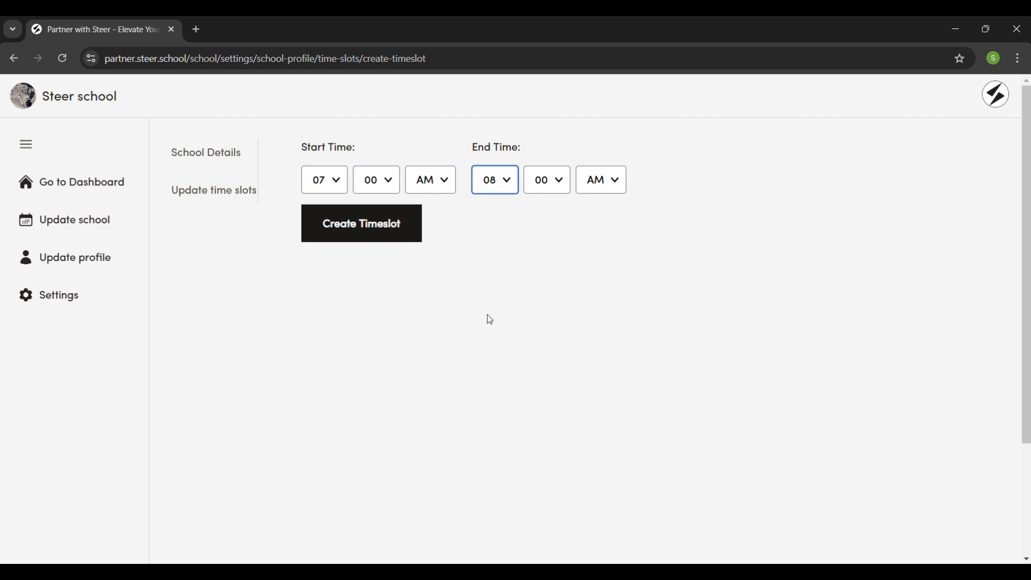
{"action": "left_click", "coordinate": [409, 233]}
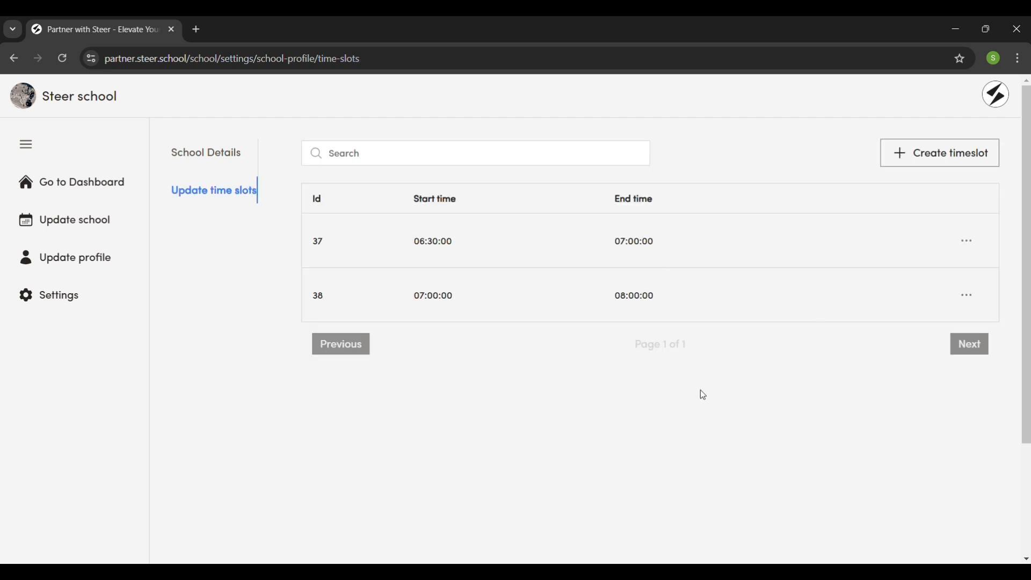
Revisit the school details and check the City field on the partner profile
{"action": "left_click", "coordinate": [227, 156]}
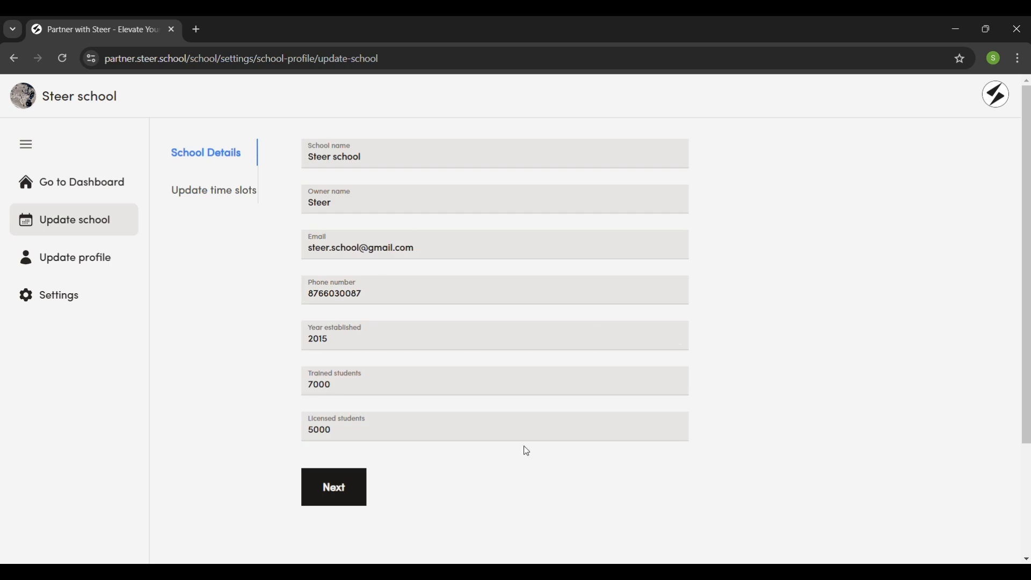
{"action": "left_click", "coordinate": [76, 269]}
{"action": "left_click", "coordinate": [295, 309]}
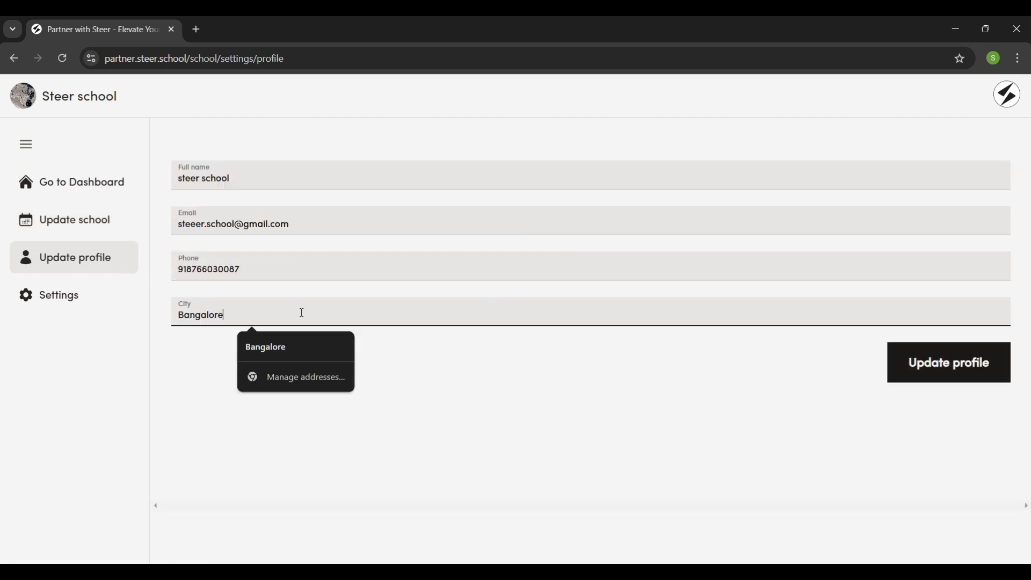
Return to the dashboard and review its zero bookings, revenue and students overview
{"action": "left_click", "coordinate": [86, 188]}
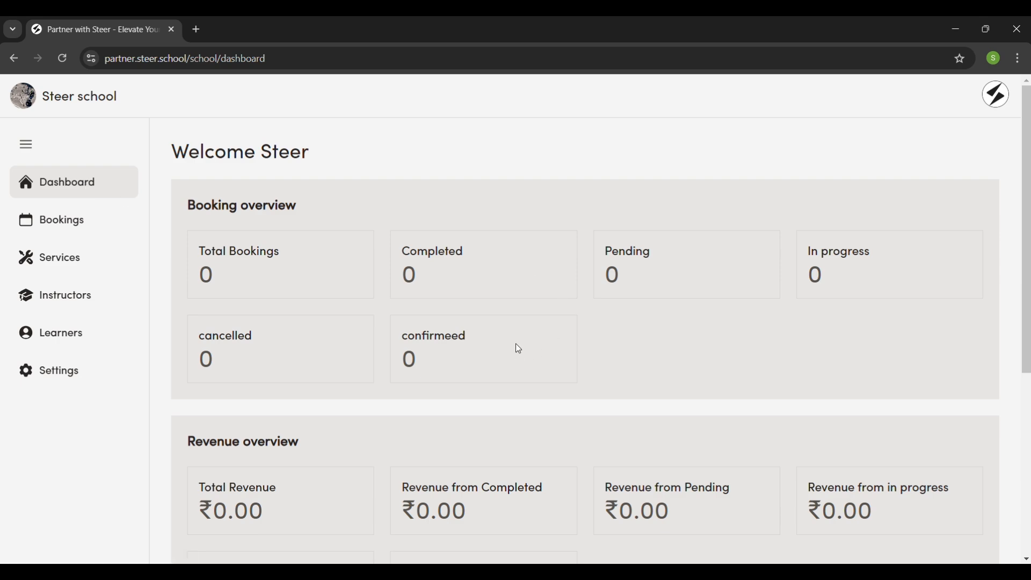
{"action": "scroll", "coordinate": [518, 347], "scroll_direction": "down", "scroll_amount": 5}
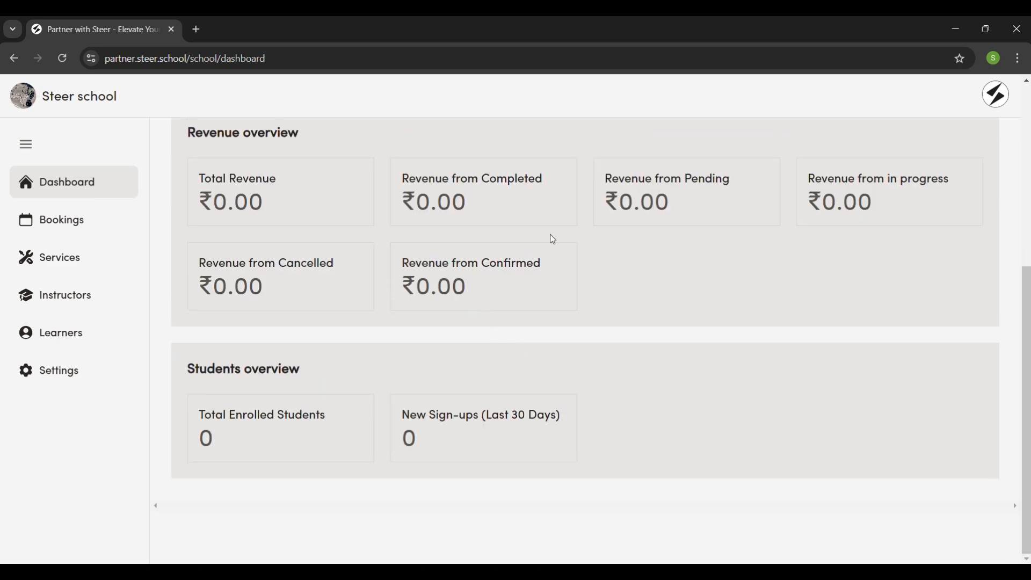
{"action": "scroll", "coordinate": [559, 343], "scroll_direction": "up", "scroll_amount": 5}
{"action": "scroll", "coordinate": [471, 376], "scroll_direction": "down", "scroll_amount": 4}
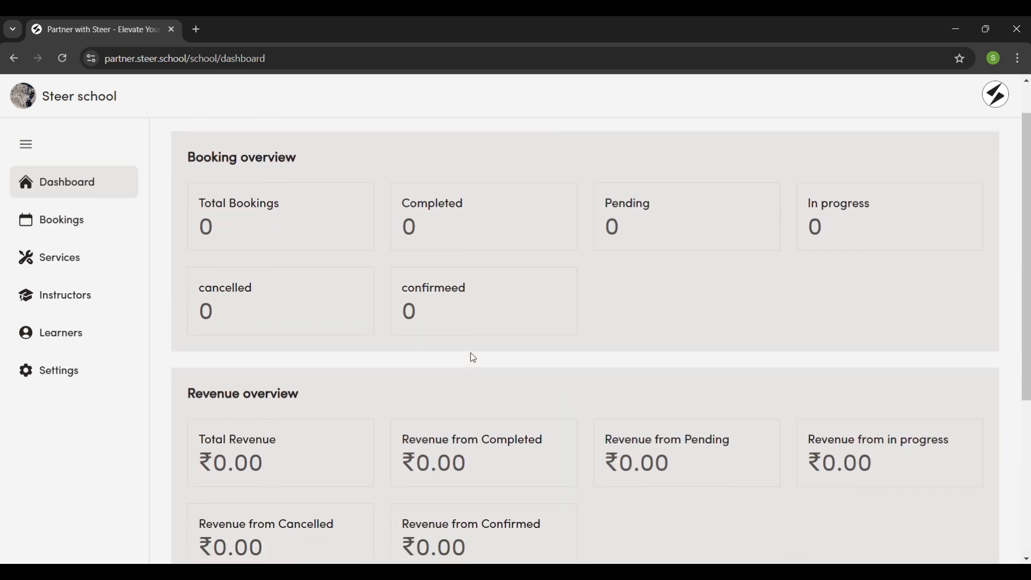
{"action": "scroll", "coordinate": [310, 325], "scroll_direction": "down", "scroll_amount": 2}
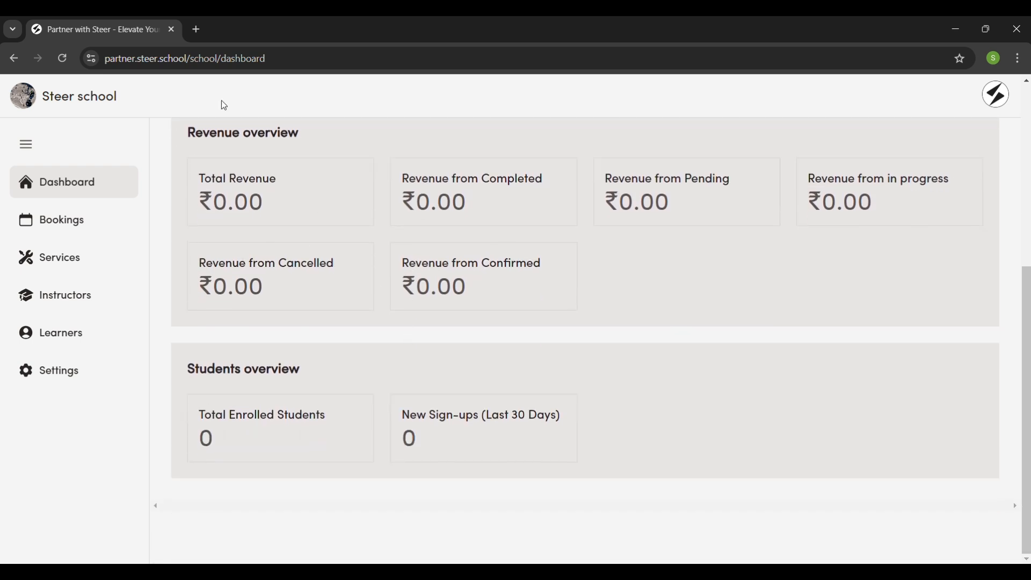
{"action": "scroll", "coordinate": [357, 235], "scroll_direction": "up", "scroll_amount": 5}
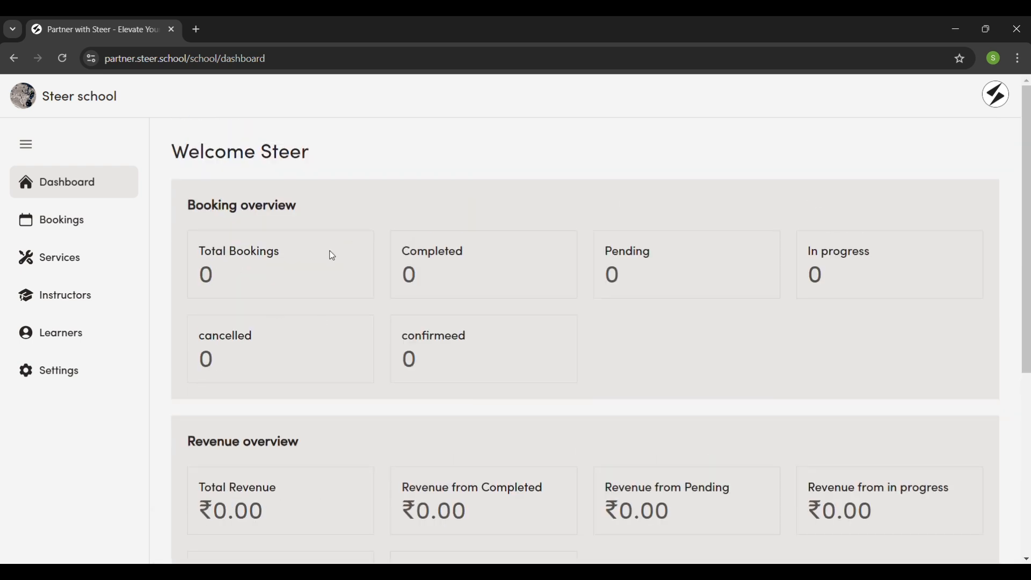
Load steer.school in a new tab, browse the home page and dismiss the Vercel Toolbar notice
{"action": "left_click", "coordinate": [197, 32]}
{"action": "type", "text": "steer.school"}
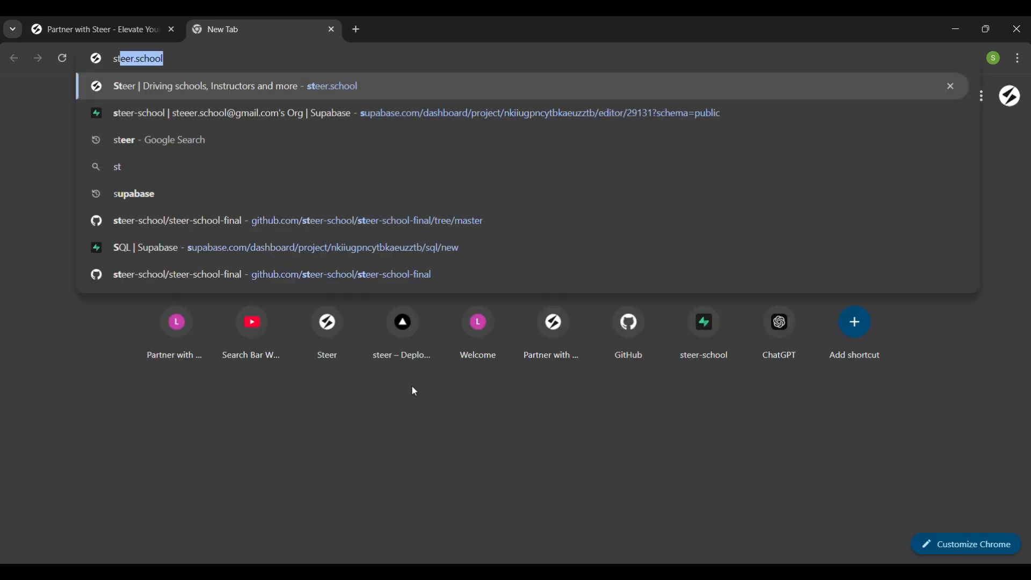
{"action": "key", "text": "Return"}
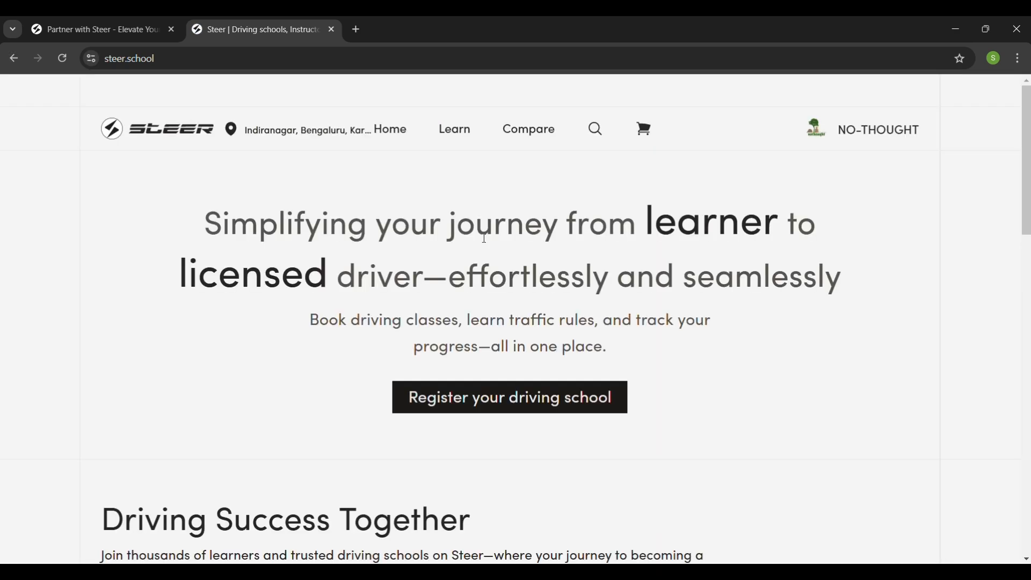
{"action": "scroll", "coordinate": [592, 309], "scroll_direction": "down", "scroll_amount": 1}
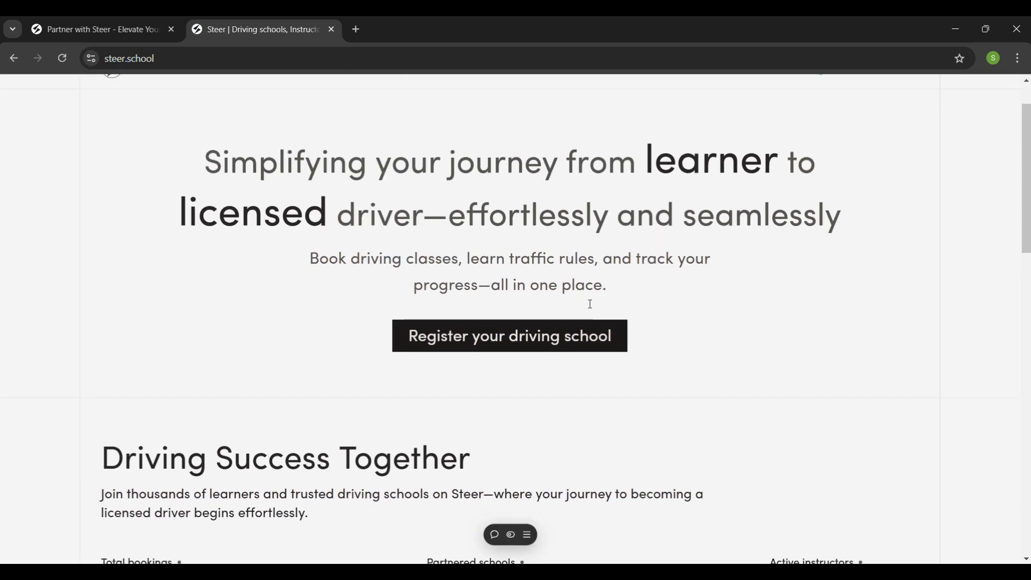
{"action": "scroll", "coordinate": [590, 306], "scroll_direction": "up", "scroll_amount": 1}
{"action": "scroll", "coordinate": [607, 299], "scroll_direction": "down", "scroll_amount": 1}
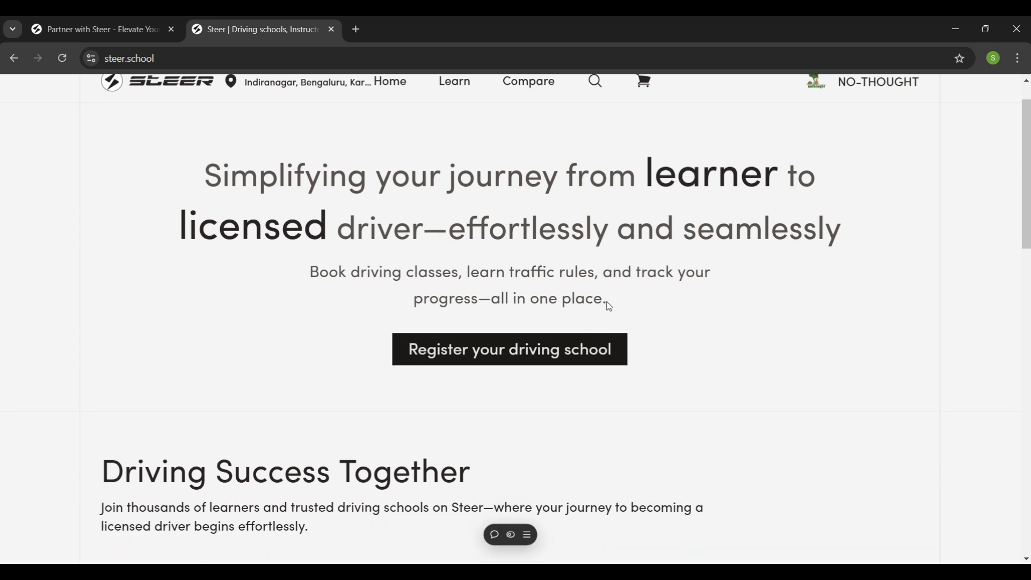
{"action": "scroll", "coordinate": [609, 299], "scroll_direction": "up", "scroll_amount": 1}
{"action": "scroll", "coordinate": [610, 303], "scroll_direction": "down", "scroll_amount": 4}
{"action": "scroll", "coordinate": [609, 305], "scroll_direction": "down", "scroll_amount": 5}
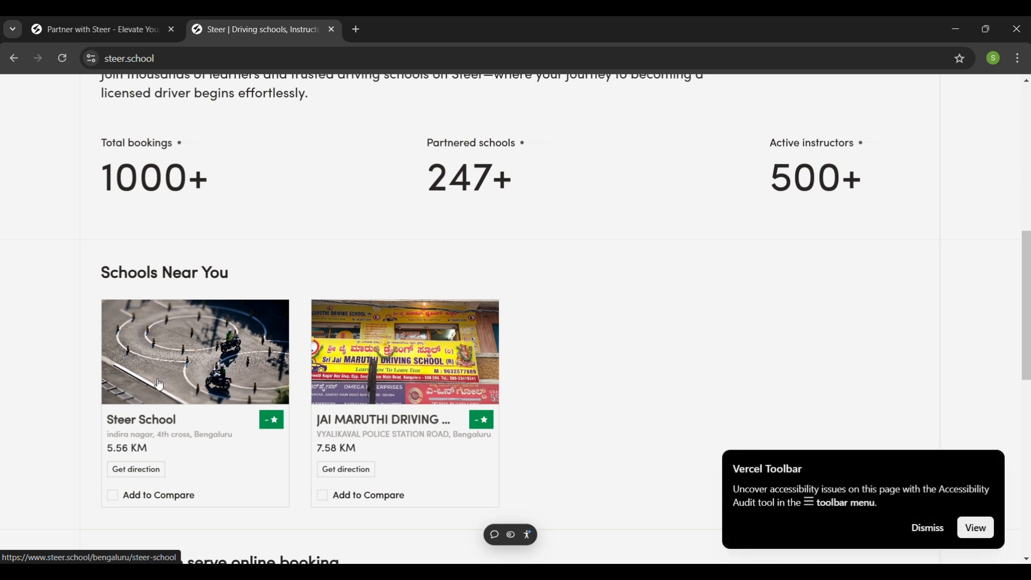
{"action": "left_click", "coordinate": [929, 529]}
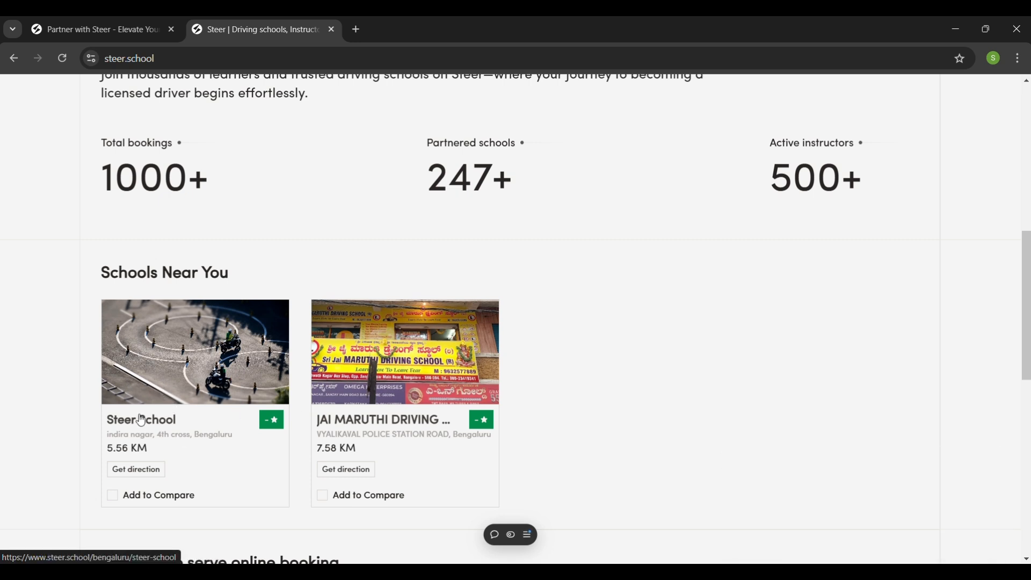
{"action": "scroll", "coordinate": [193, 396], "scroll_direction": "down", "scroll_amount": 2}
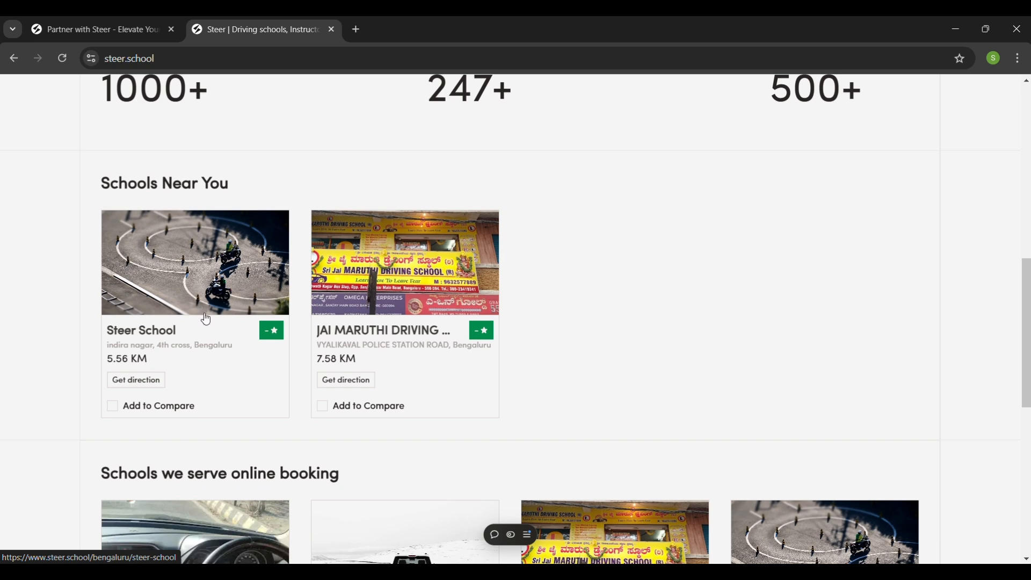
Open the Steer School card, reloading and going back until its page loads
{"action": "left_click", "coordinate": [199, 297]}
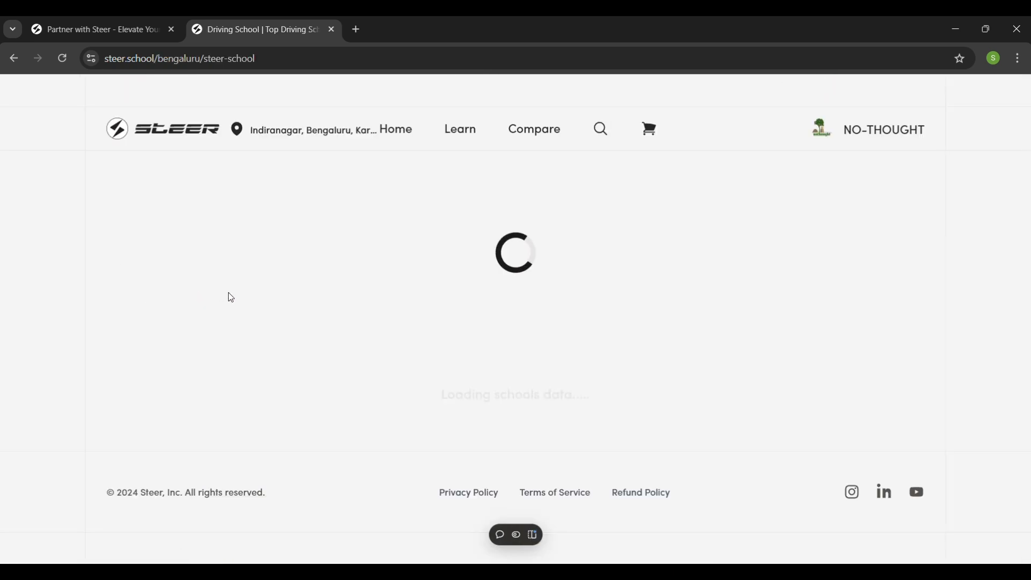
{"action": "left_click", "coordinate": [62, 58]}
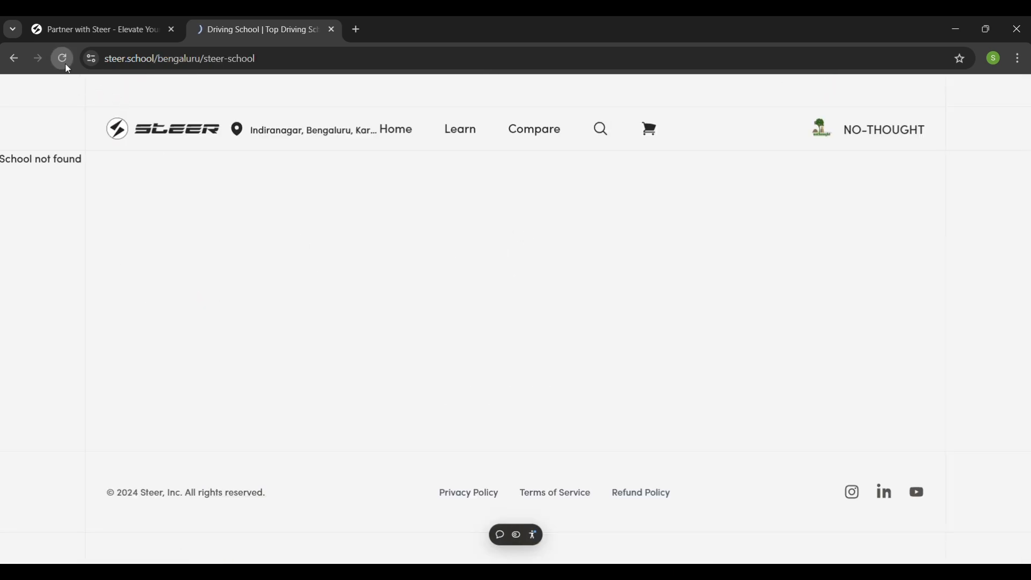
{"action": "left_click", "coordinate": [13, 58]}
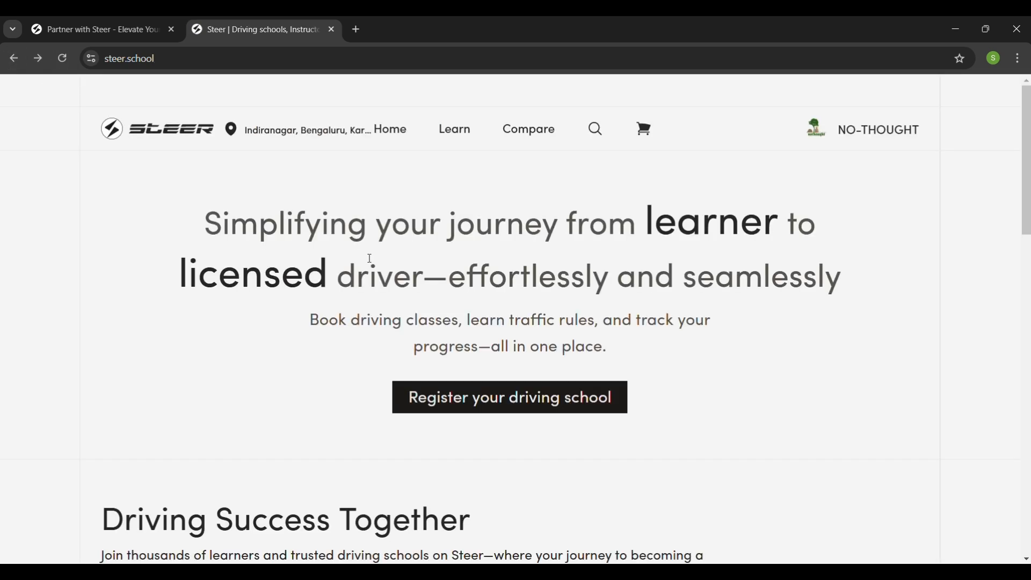
{"action": "scroll", "coordinate": [365, 279], "scroll_direction": "down", "scroll_amount": 9}
{"action": "left_click", "coordinate": [186, 369]}
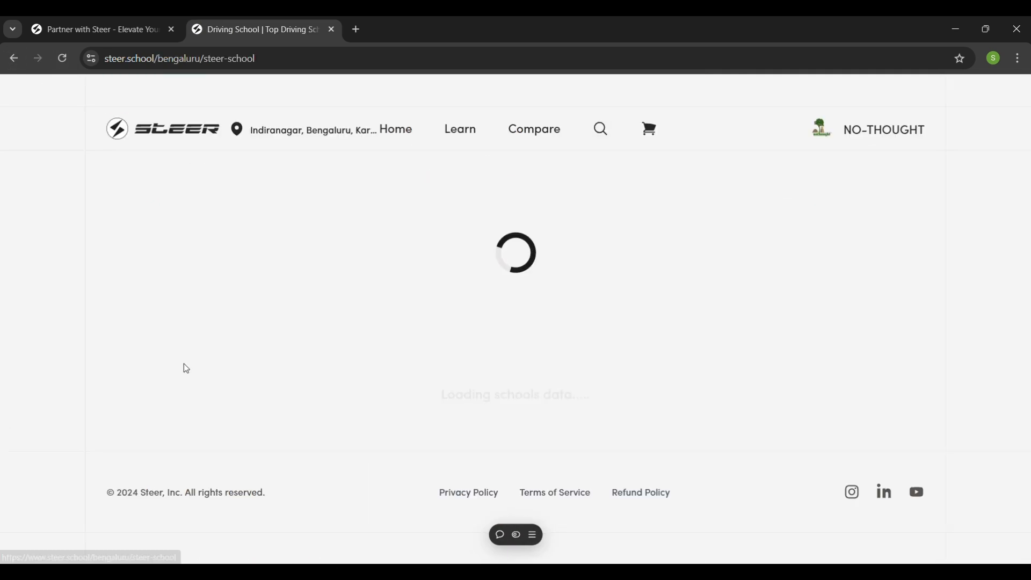
{"action": "left_click", "coordinate": [16, 58]}
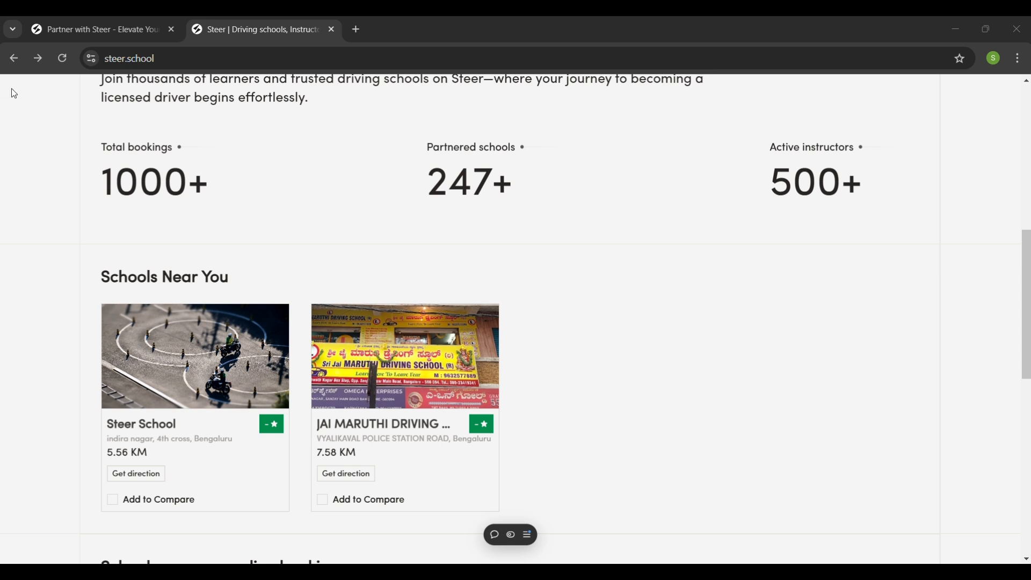
{"action": "left_click", "coordinate": [62, 58]}
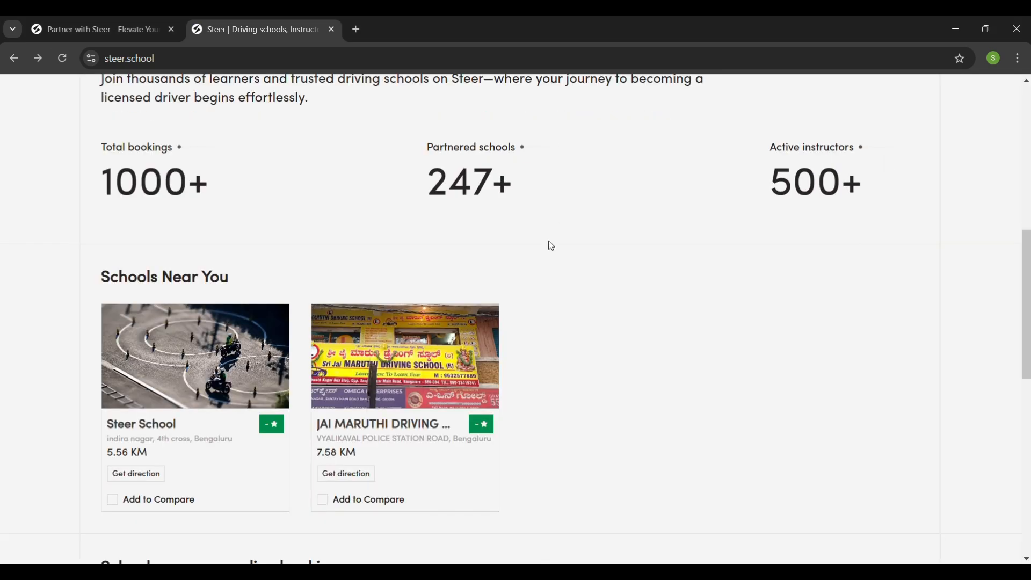
{"action": "left_click", "coordinate": [241, 347]}
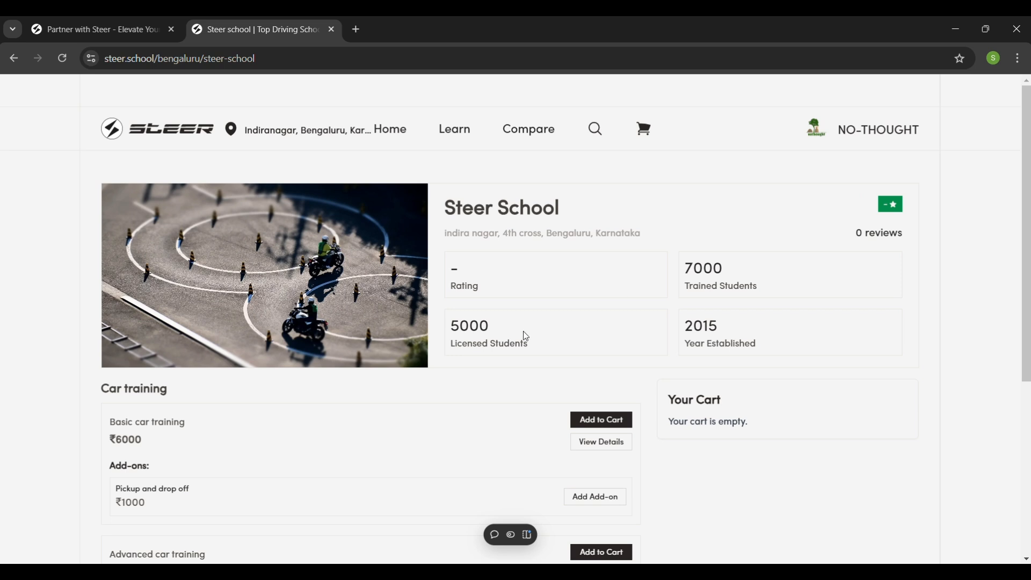
{"action": "triple_click", "coordinate": [477, 209]}
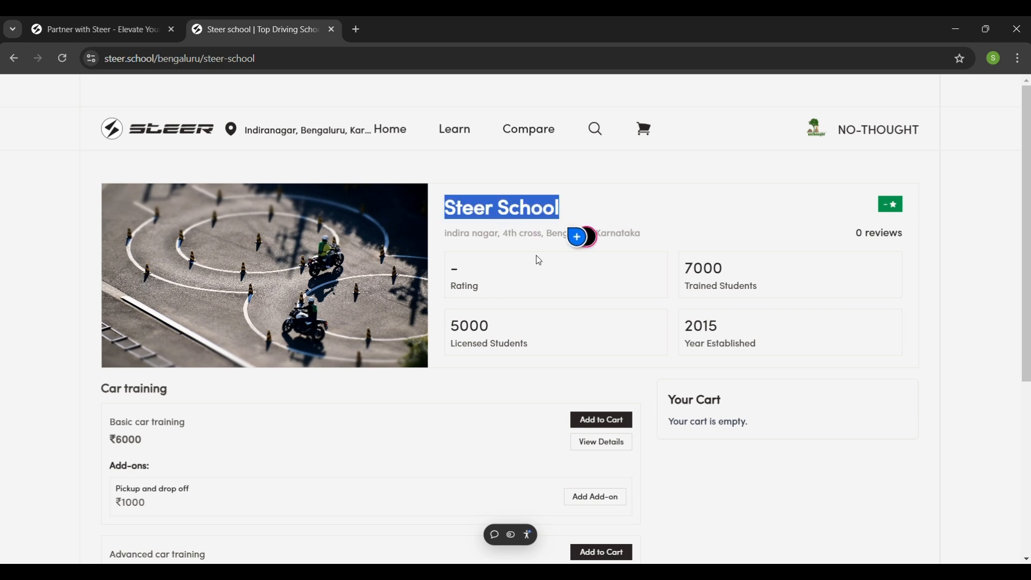
{"action": "left_click", "coordinate": [811, 350]}
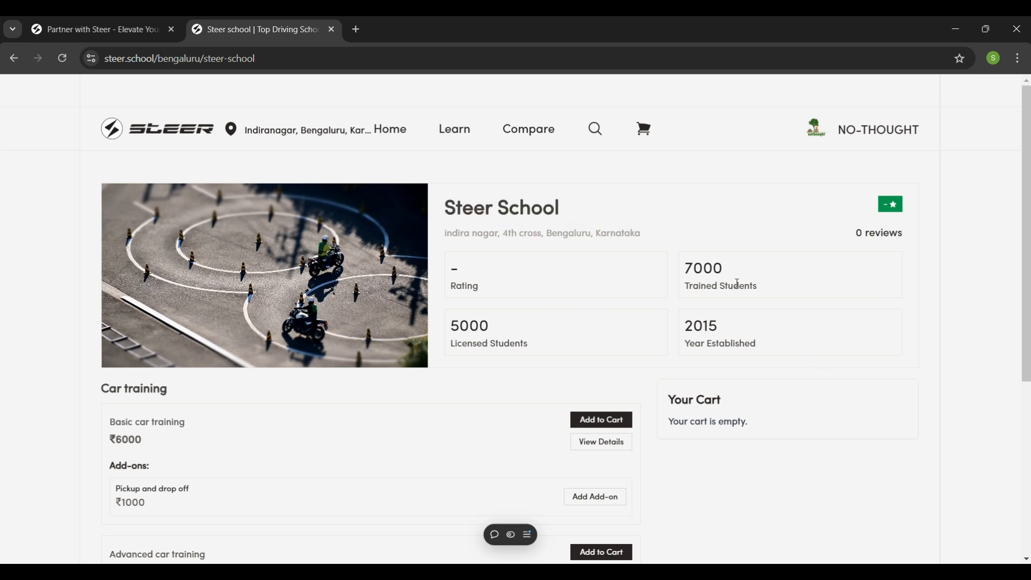
{"action": "scroll", "coordinate": [764, 331], "scroll_direction": "down", "scroll_amount": 2}
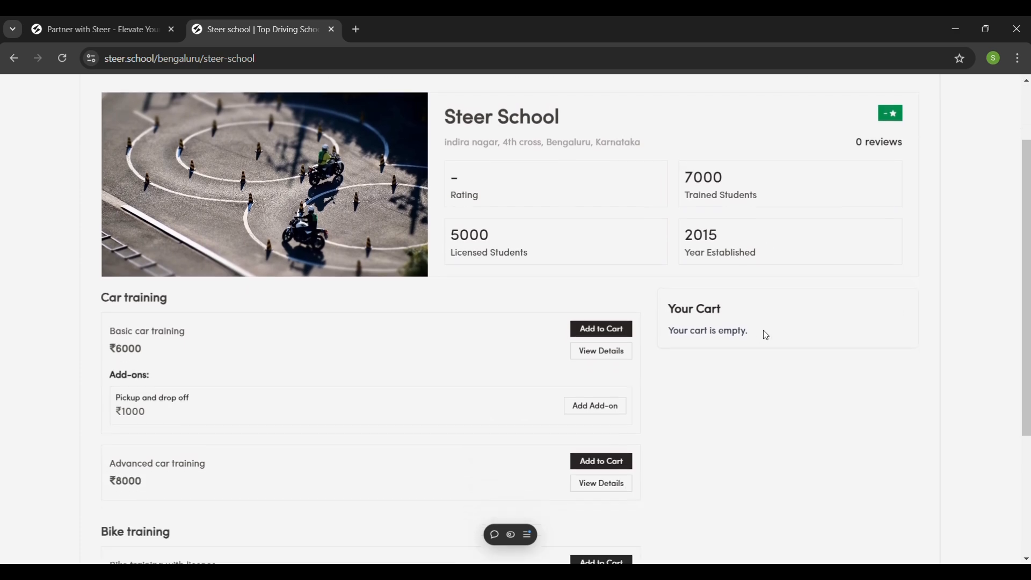
{"action": "scroll", "coordinate": [765, 332], "scroll_direction": "down", "scroll_amount": 2}
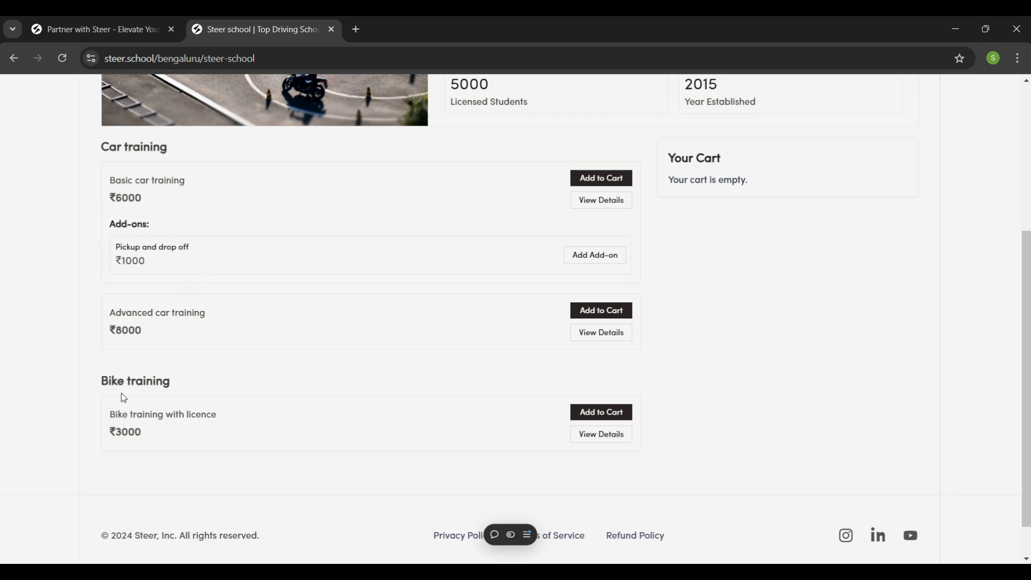
{"action": "scroll", "coordinate": [357, 396], "scroll_direction": "down", "scroll_amount": 1}
{"action": "scroll", "coordinate": [440, 211], "scroll_direction": "up", "scroll_amount": 5}
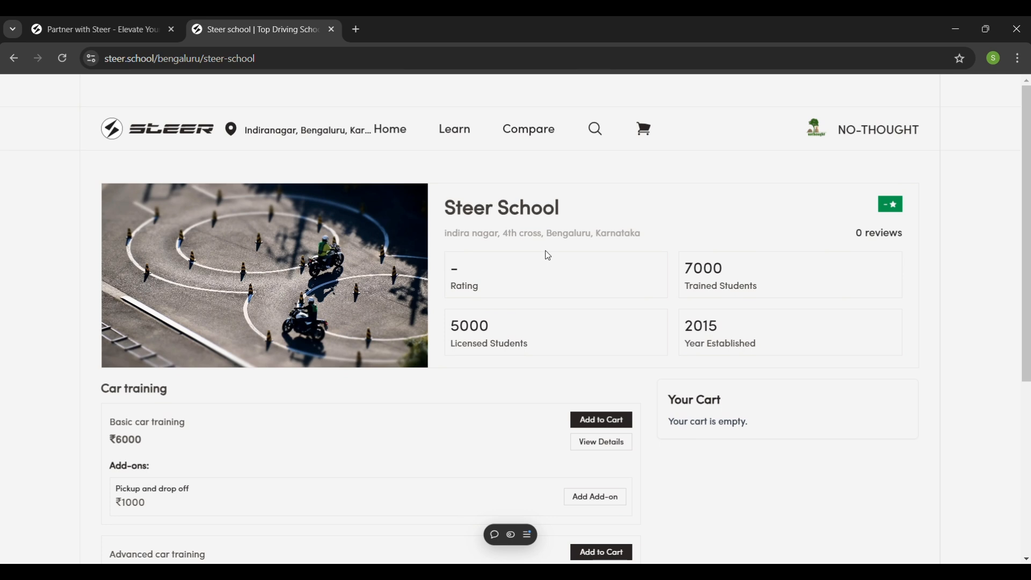
{"action": "scroll", "coordinate": [364, 451], "scroll_direction": "down", "scroll_amount": 2}
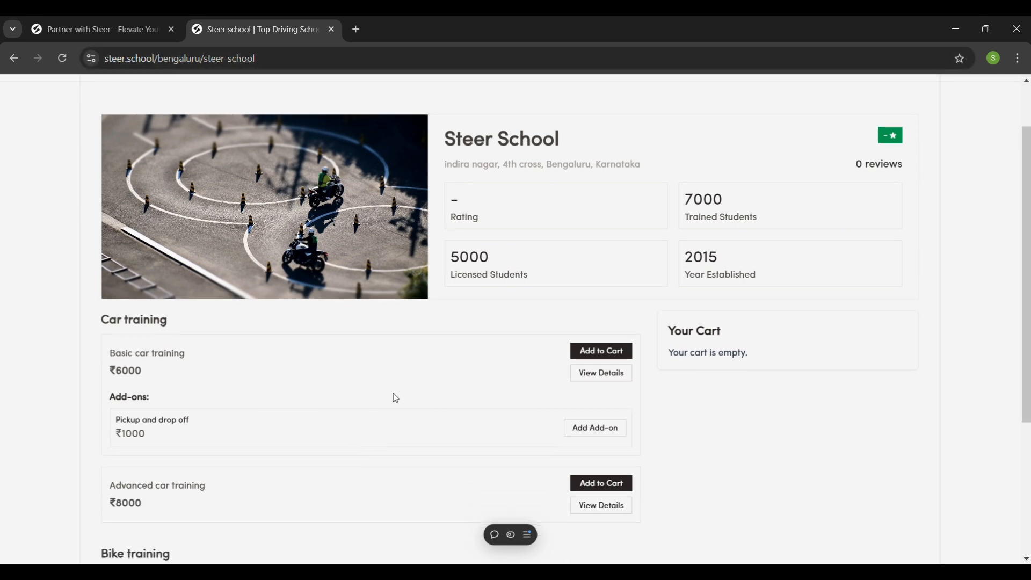
{"action": "scroll", "coordinate": [405, 403], "scroll_direction": "down", "scroll_amount": 5}
{"action": "scroll", "coordinate": [398, 326], "scroll_direction": "up", "scroll_amount": 3}
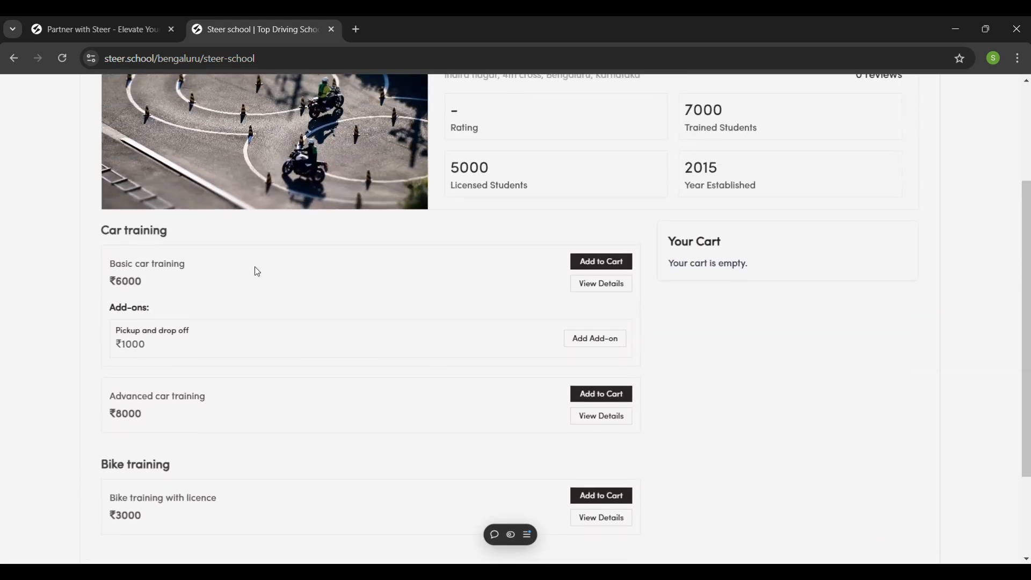
{"action": "left_click", "coordinate": [612, 263]}
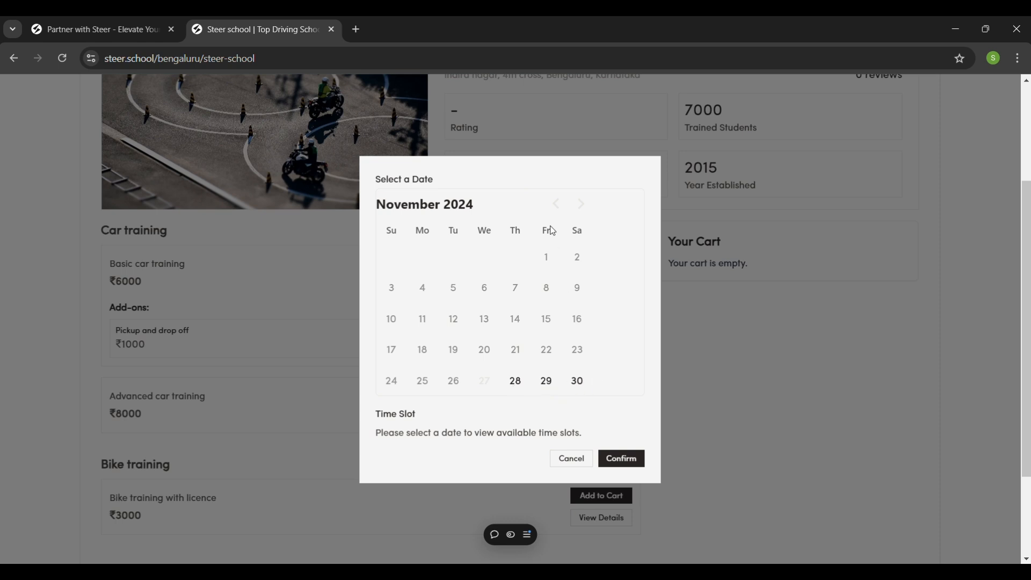
Pick 1 December 2024 for Basic car training, view its time slots, then switch to the partner dashboard
{"action": "left_click", "coordinate": [583, 209]}
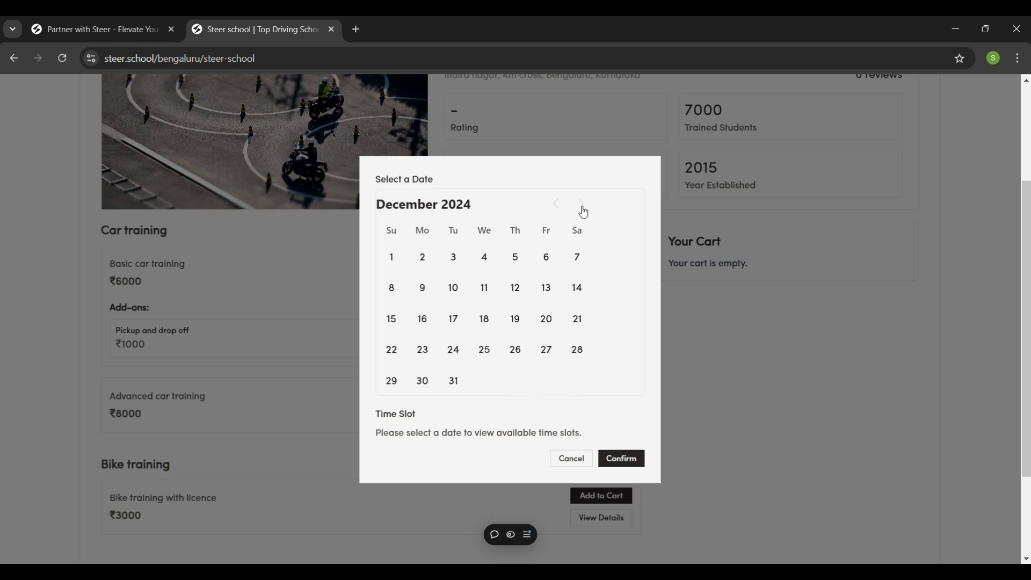
{"action": "left_click", "coordinate": [394, 264]}
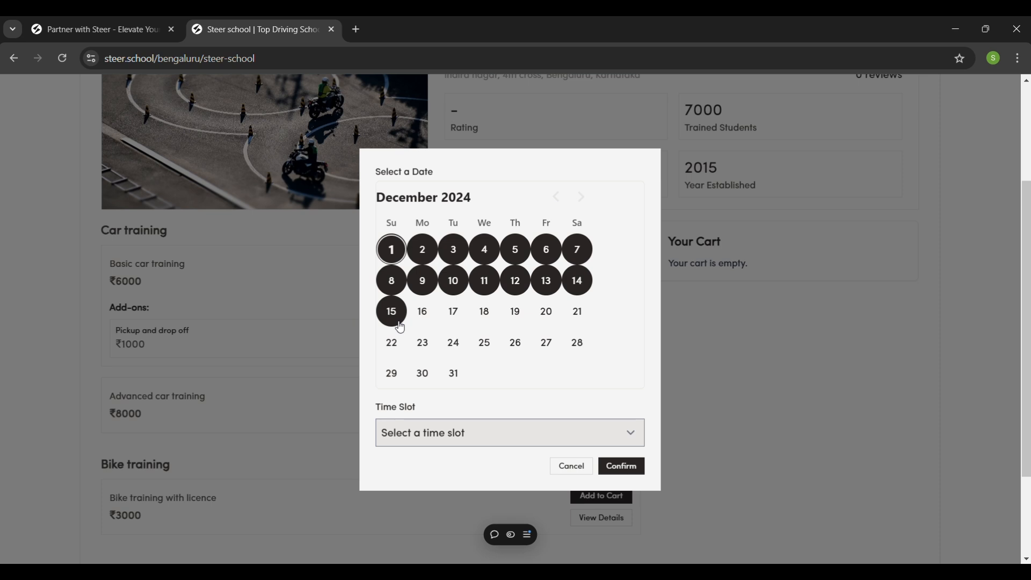
{"action": "left_click", "coordinate": [481, 442]}
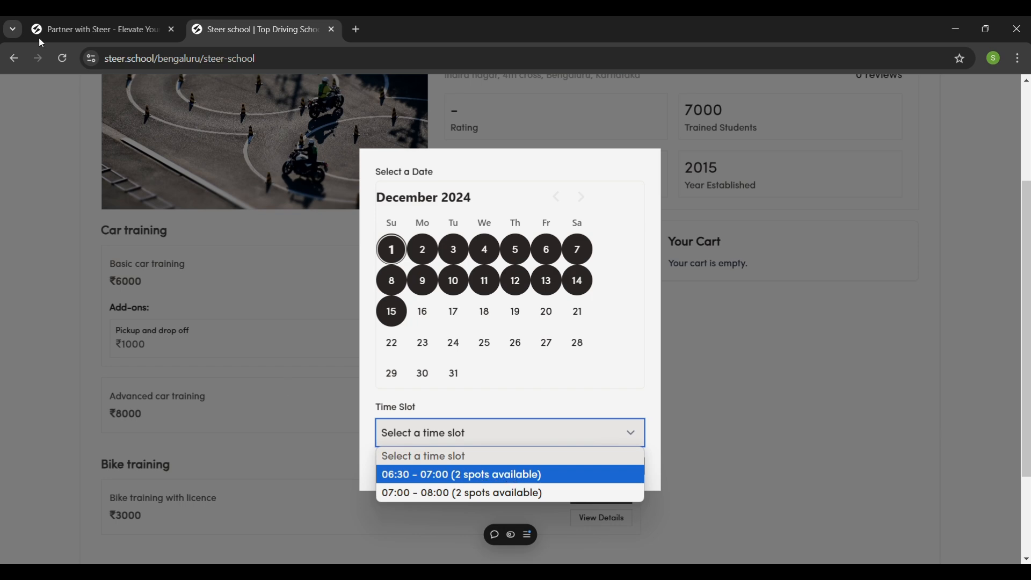
{"action": "left_click", "coordinate": [51, 30]}
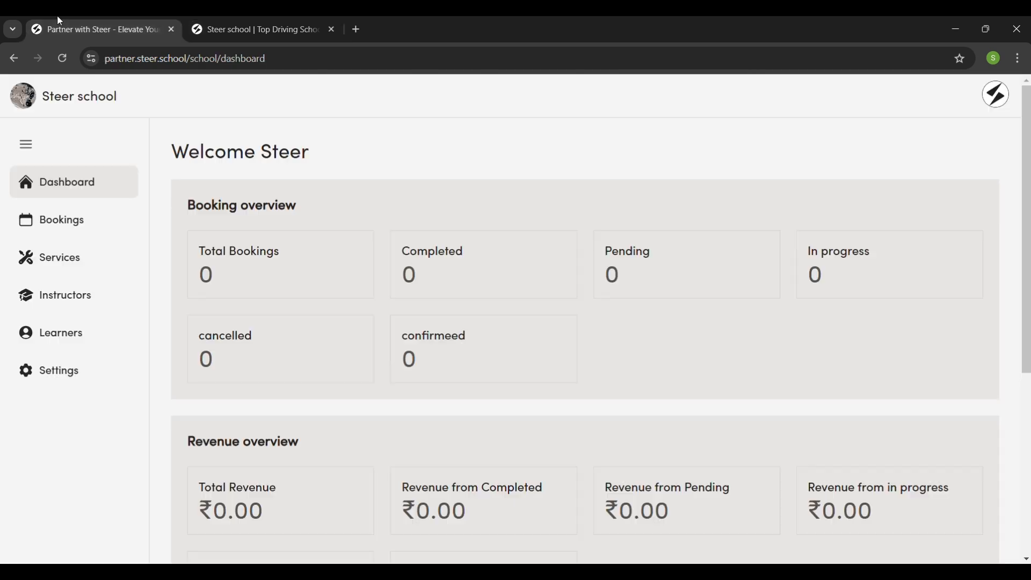
Open the instructors list and glance at instructor 22's actions menu
{"action": "left_click", "coordinate": [66, 300]}
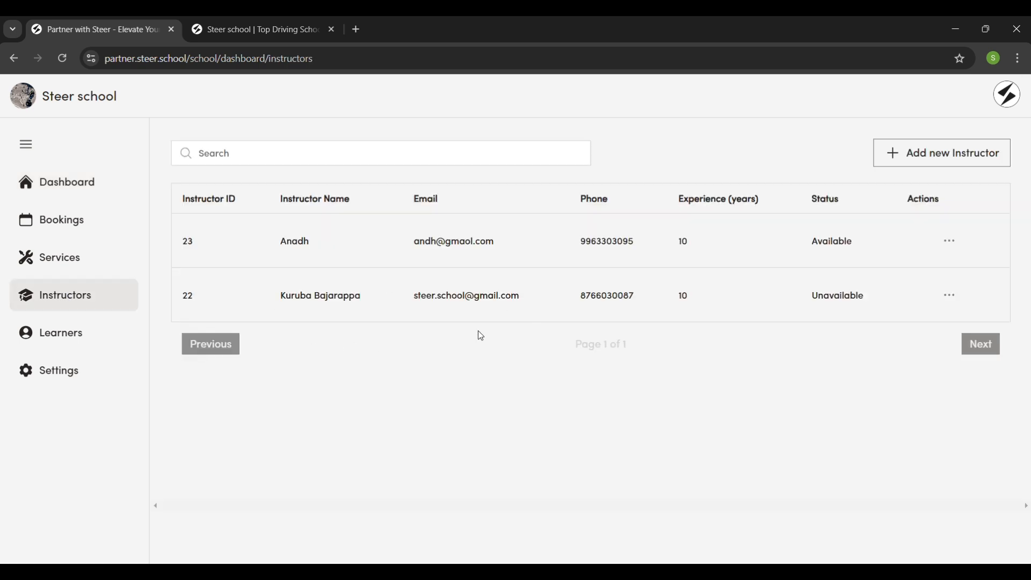
{"action": "left_click", "coordinate": [950, 296]}
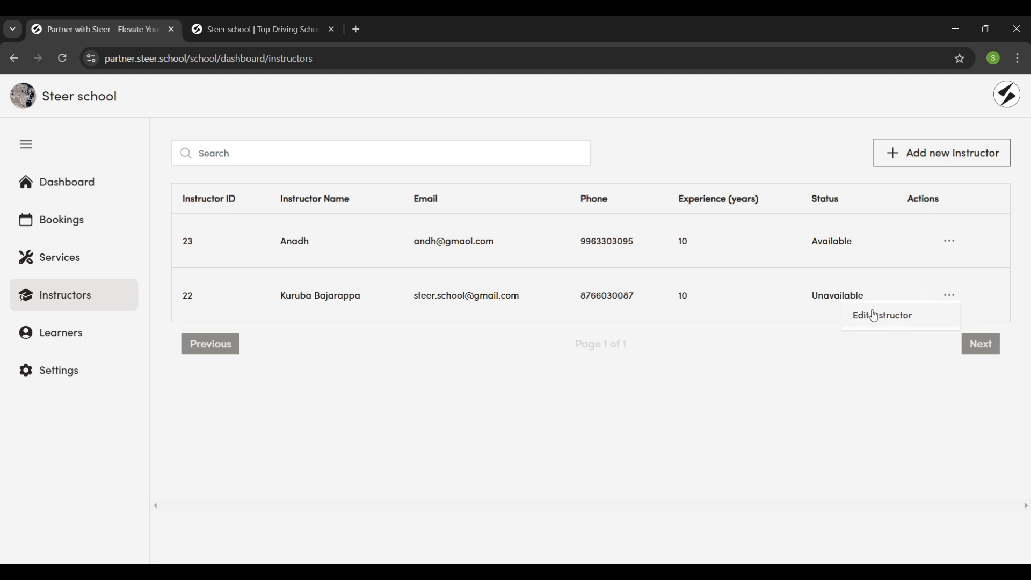
{"action": "left_click", "coordinate": [673, 361]}
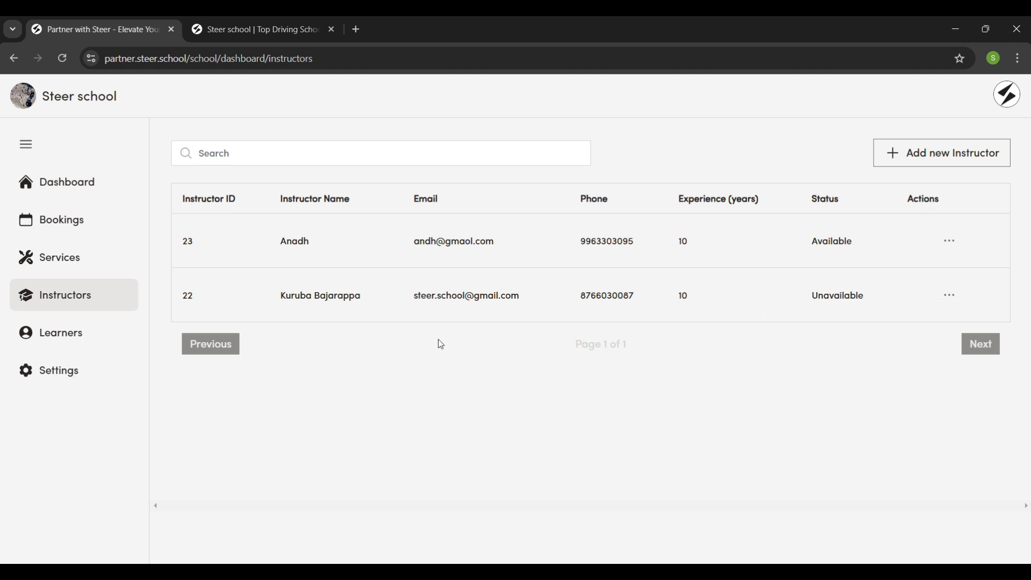
Add an instructor with name, e-mail, phone, 10 years' experience and details 'fdsa'
{"action": "left_click", "coordinate": [929, 160]}
{"action": "left_click", "coordinate": [320, 153]}
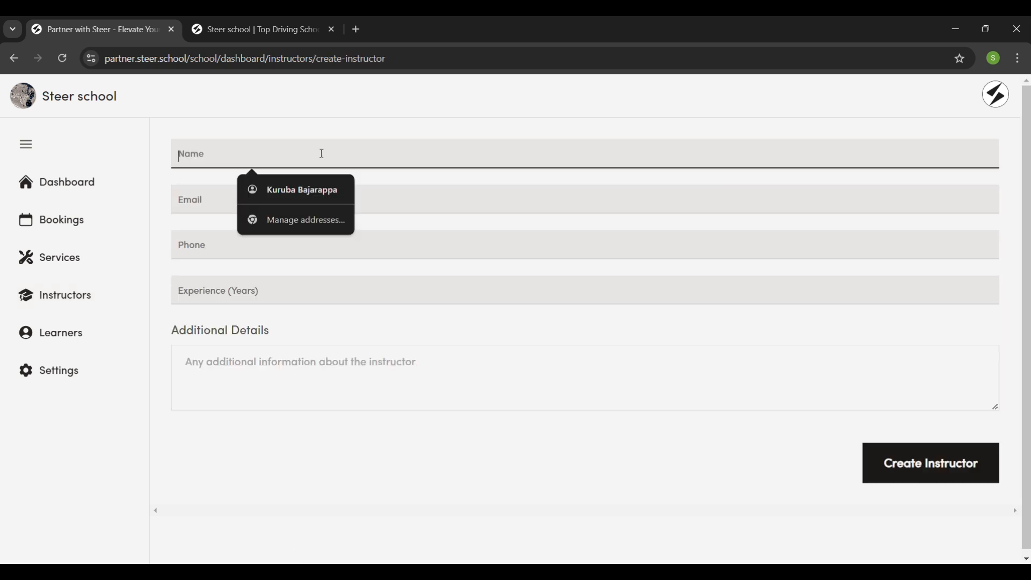
{"action": "left_click", "coordinate": [295, 189]}
{"action": "left_click", "coordinate": [256, 200]}
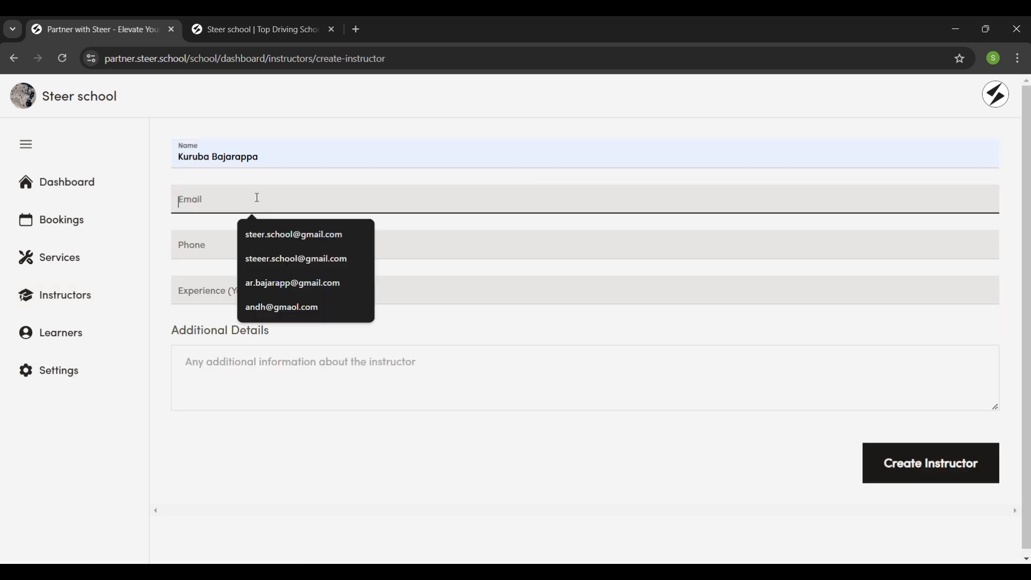
{"action": "left_click", "coordinate": [275, 289]}
{"action": "left_click", "coordinate": [217, 245]}
{"action": "left_click", "coordinate": [270, 291]}
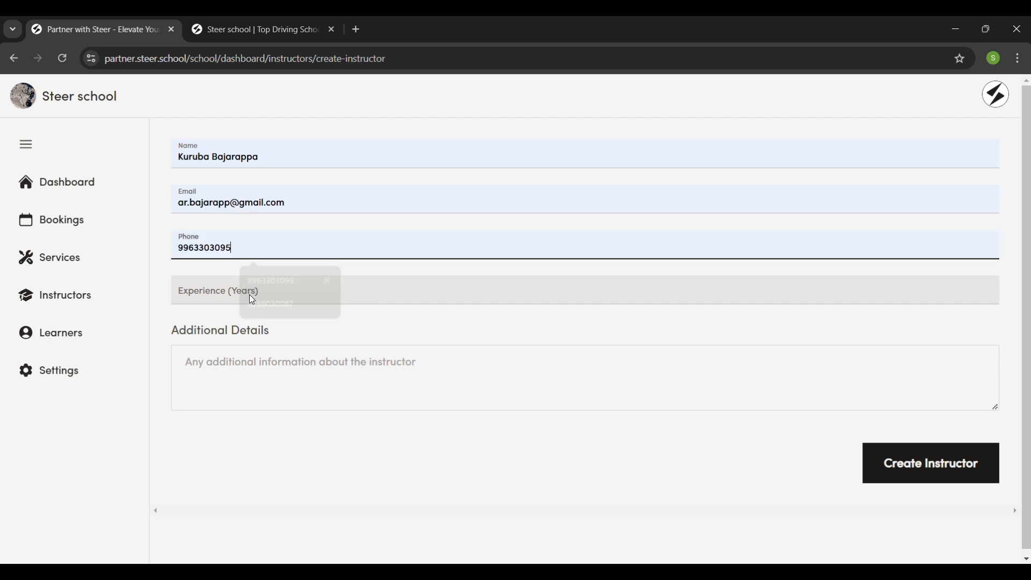
{"action": "left_click", "coordinate": [248, 294]}
{"action": "type", "text": "10"}
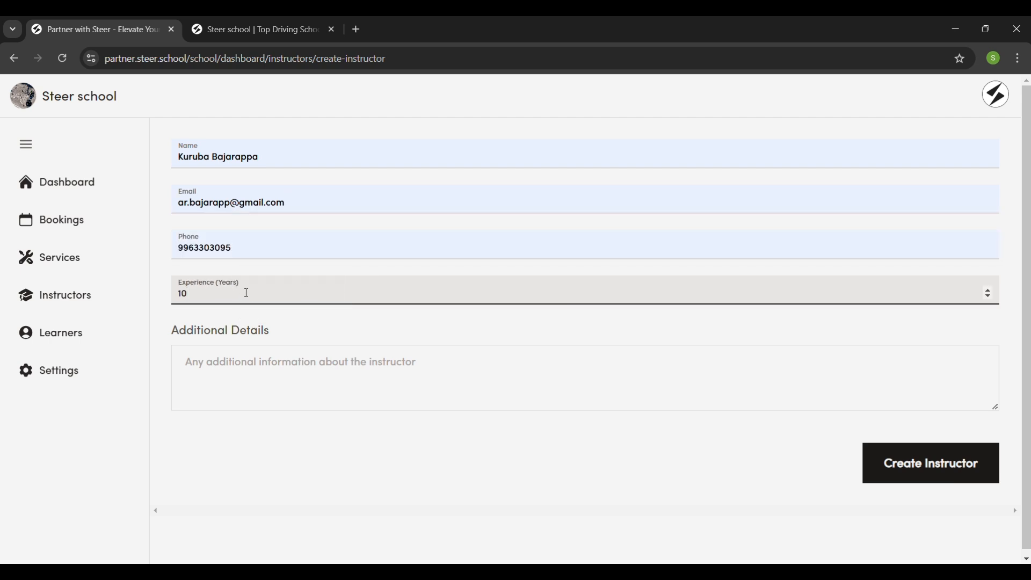
{"action": "left_click", "coordinate": [283, 383]}
{"action": "type", "text": "fdsa"}
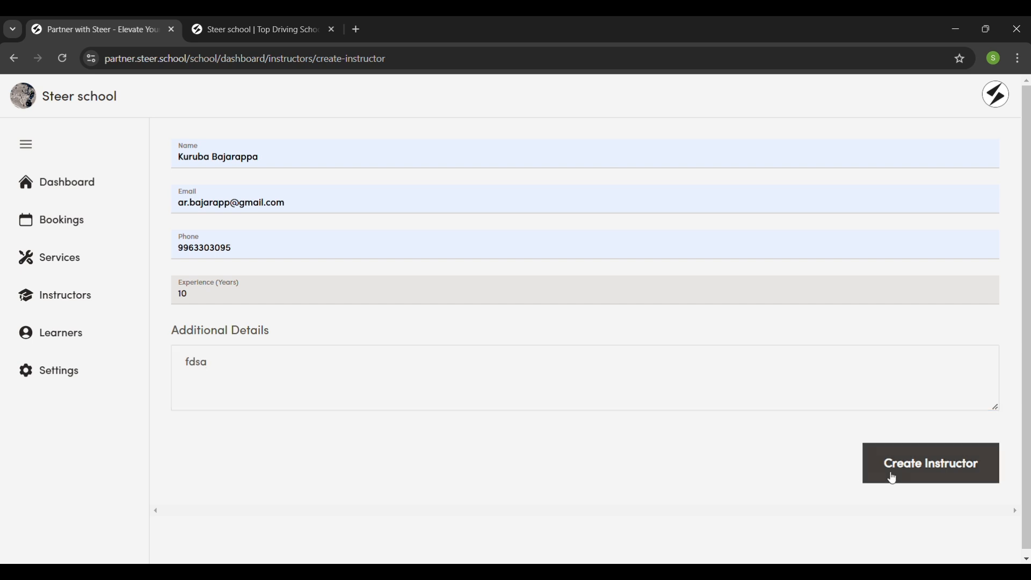
{"action": "left_click", "coordinate": [891, 476]}
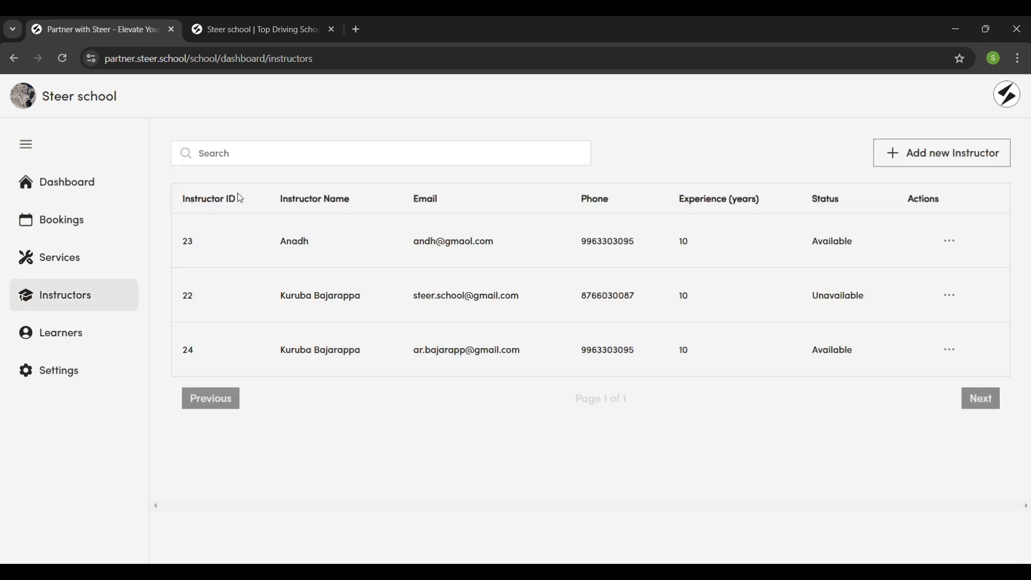
{"action": "left_click", "coordinate": [210, 30]}
Cancel the pending date selection and reload the school page
{"action": "left_click", "coordinate": [525, 438]}
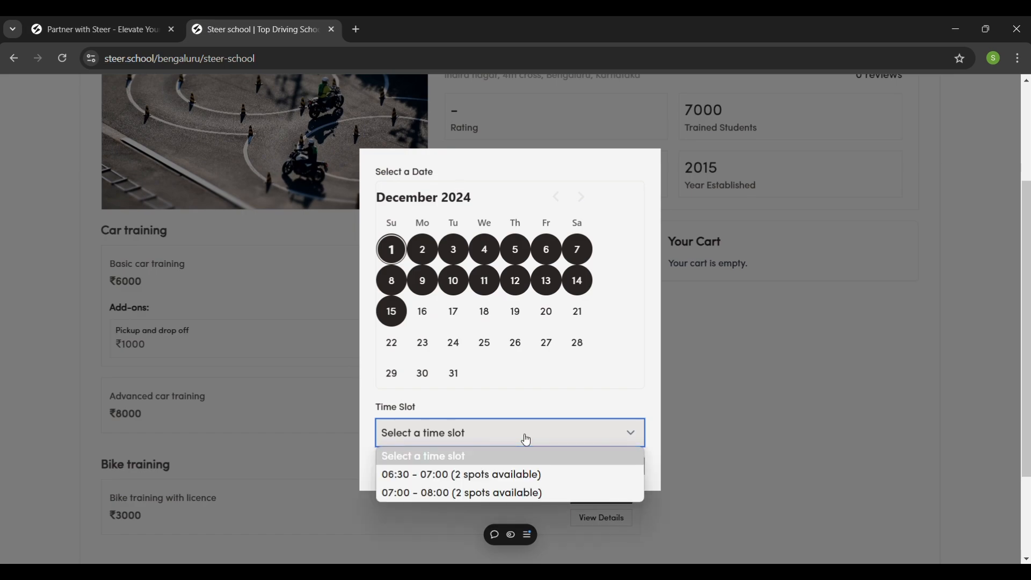
{"action": "left_click", "coordinate": [526, 439]}
{"action": "left_click", "coordinate": [564, 466]}
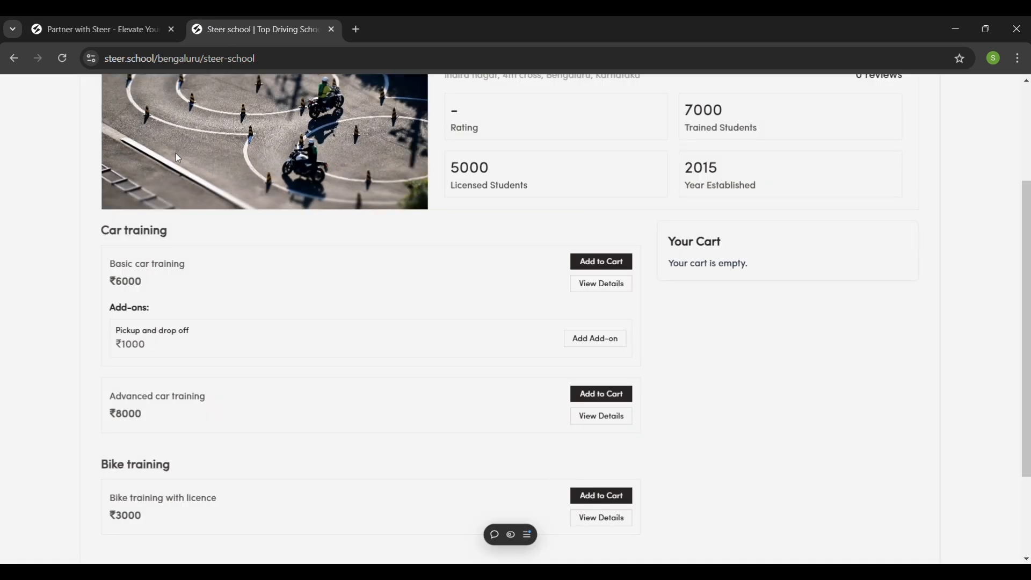
{"action": "left_click", "coordinate": [63, 59]}
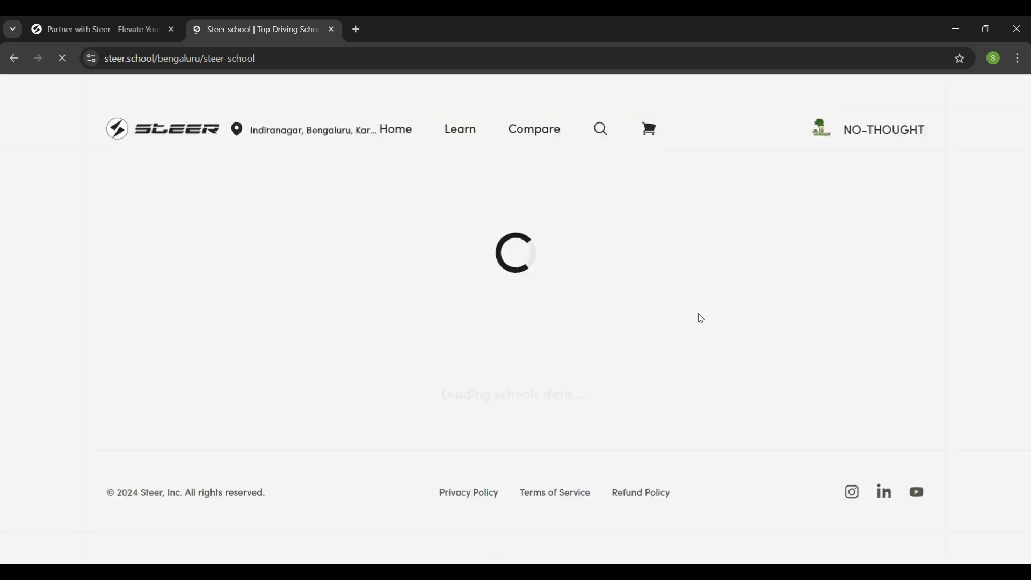
Add Basic car training from 1 December at 06:30–07:00, plus the Pickup and drop off add-on
{"action": "left_click", "coordinate": [611, 262]}
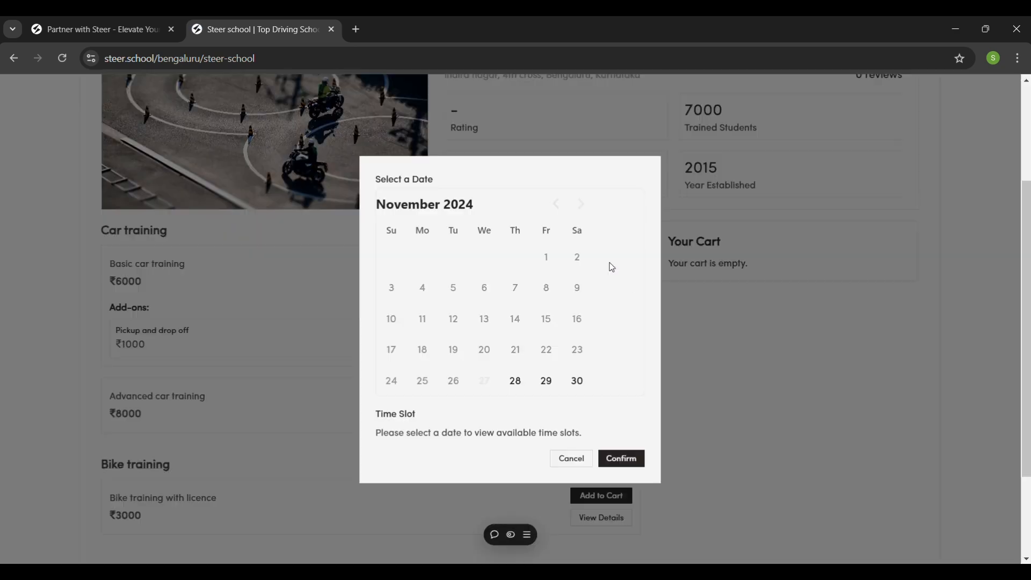
{"action": "left_click", "coordinate": [581, 207]}
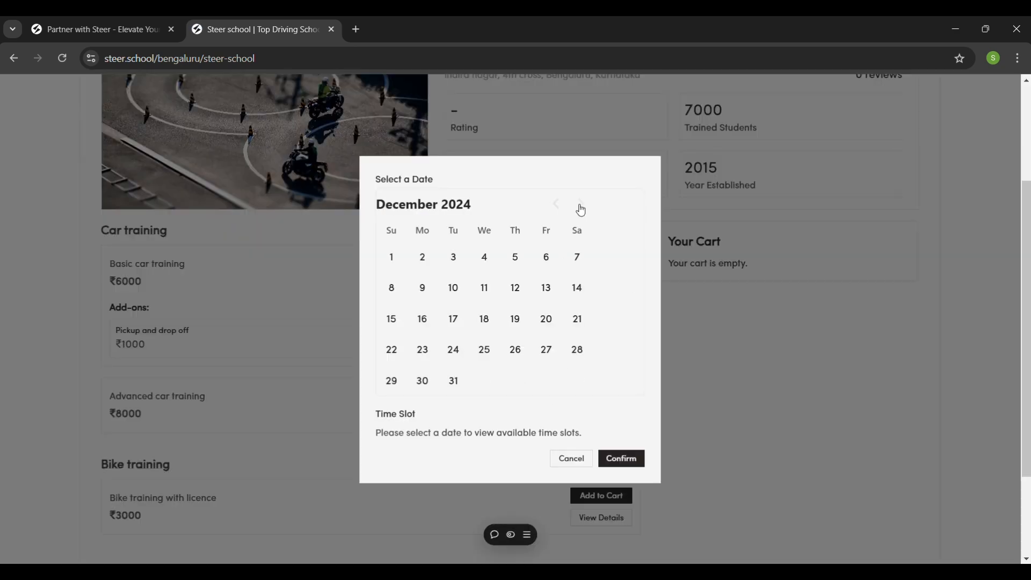
{"action": "left_click", "coordinate": [390, 257]}
{"action": "left_click", "coordinate": [483, 430]}
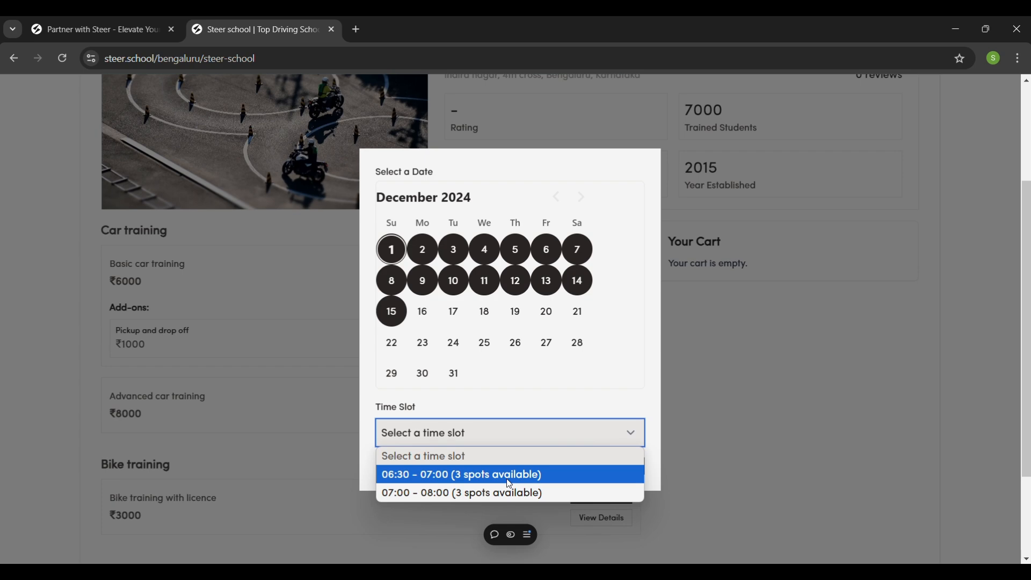
{"action": "left_click", "coordinate": [444, 476]}
{"action": "left_click", "coordinate": [633, 468]}
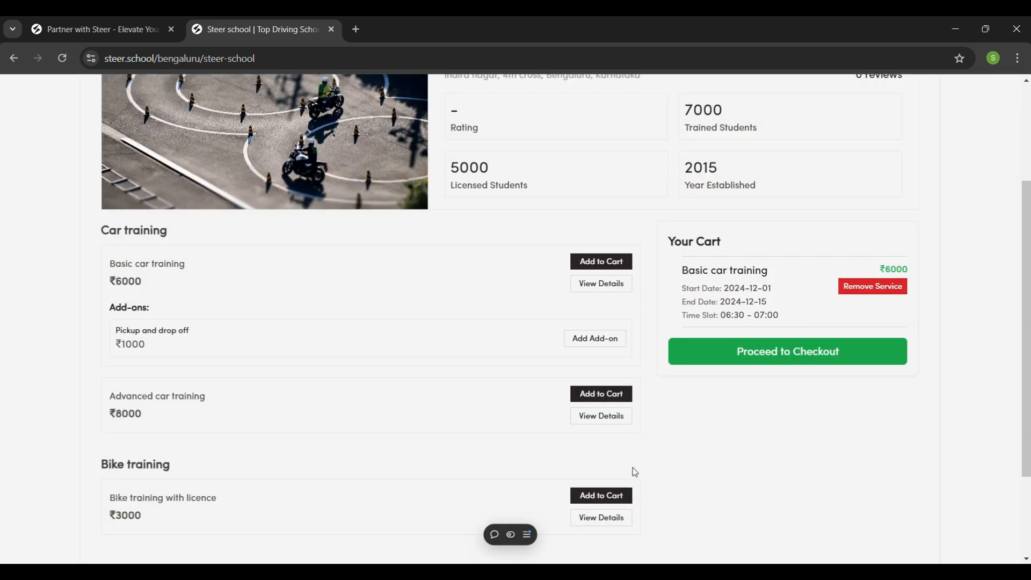
{"action": "scroll", "coordinate": [713, 431], "scroll_direction": "down", "scroll_amount": 1}
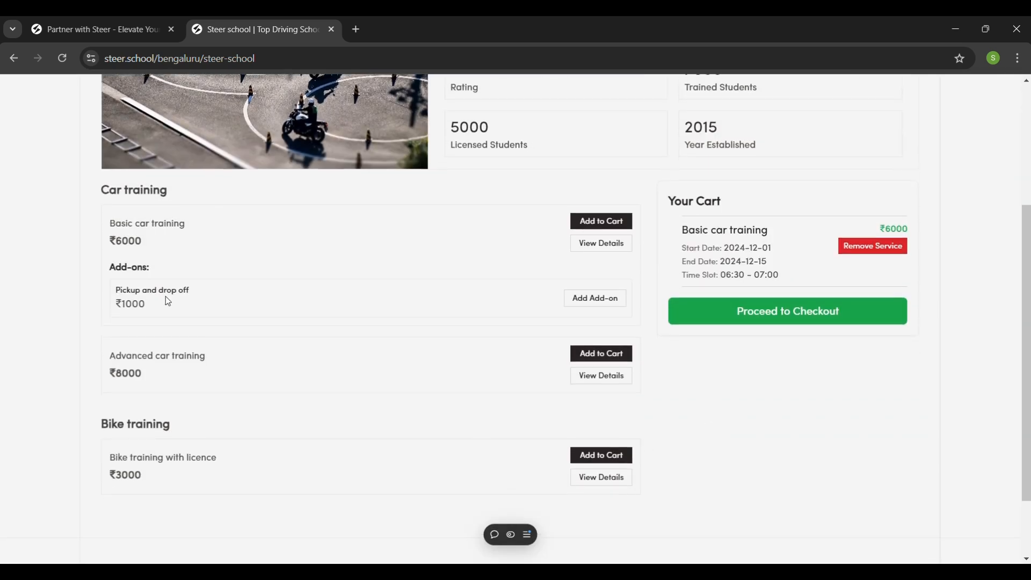
{"action": "left_click", "coordinate": [600, 307]}
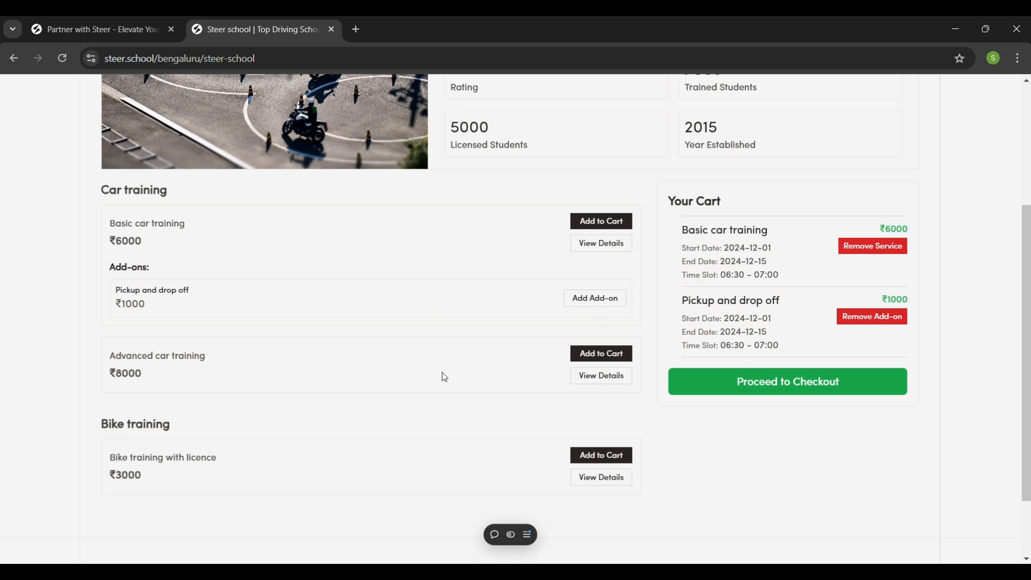
{"action": "scroll", "coordinate": [150, 451], "scroll_direction": "down", "scroll_amount": 1}
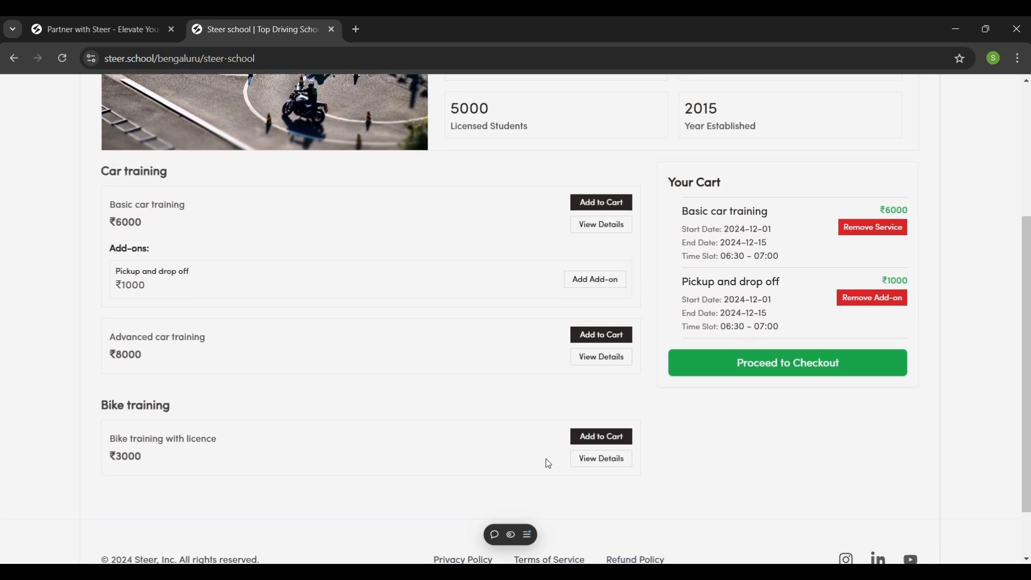
Add Bike training with licence from 2 December at 07:00–08:00, then proceed to checkout
{"action": "double_click", "coordinate": [151, 175]}
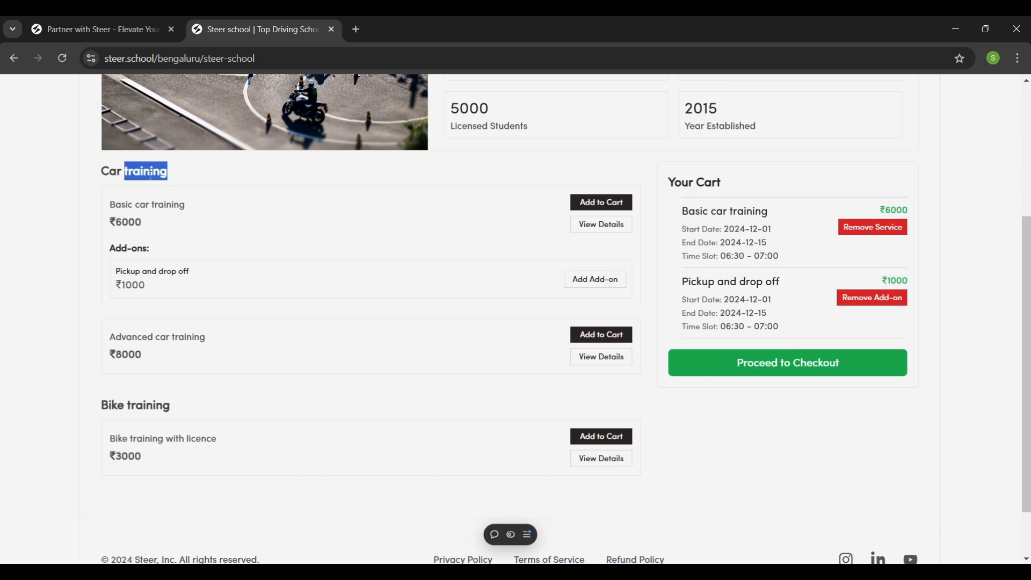
{"action": "left_click", "coordinate": [211, 430]}
{"action": "left_click", "coordinate": [602, 440]}
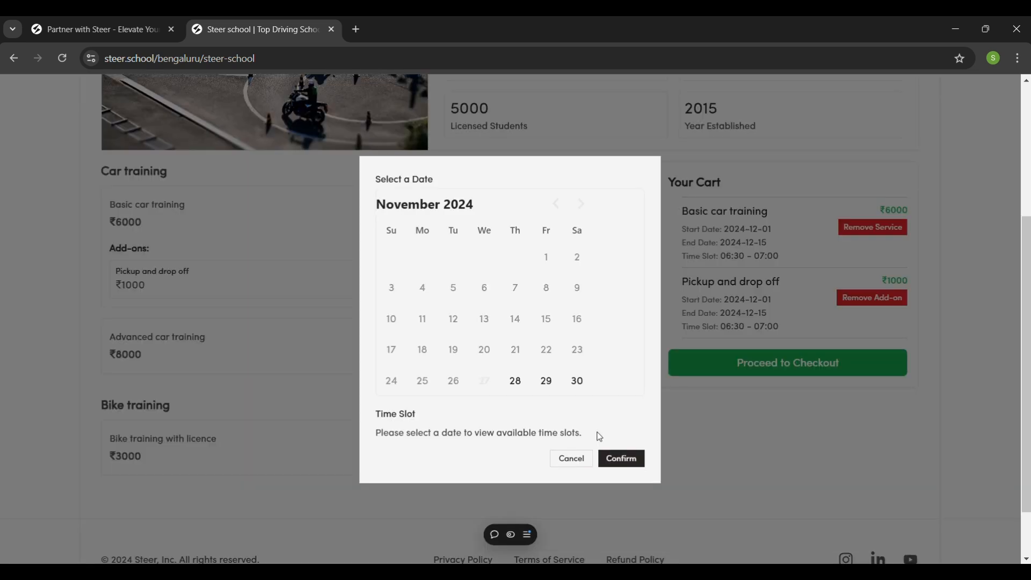
{"action": "left_click", "coordinate": [583, 205]}
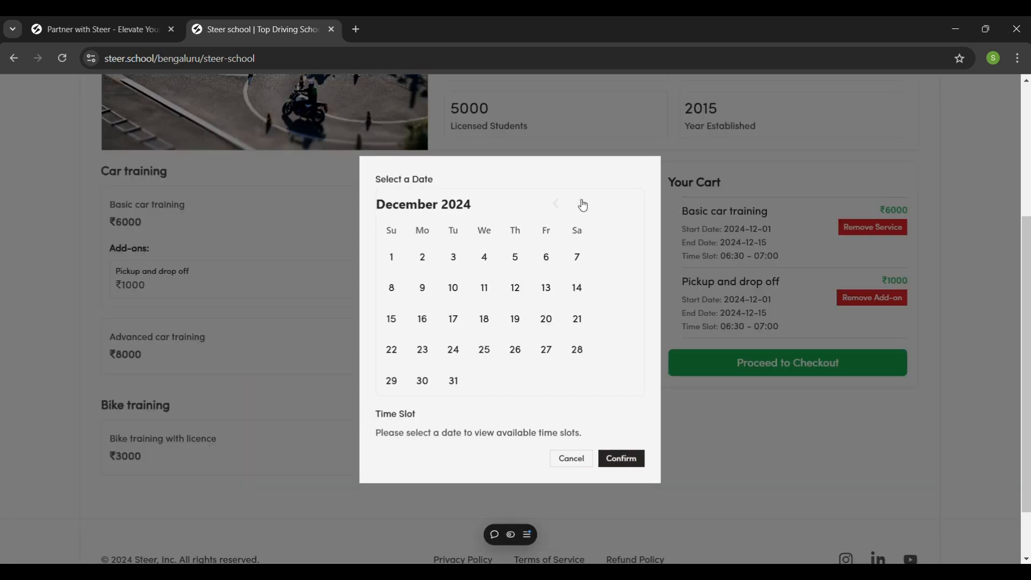
{"action": "left_click", "coordinate": [426, 259]}
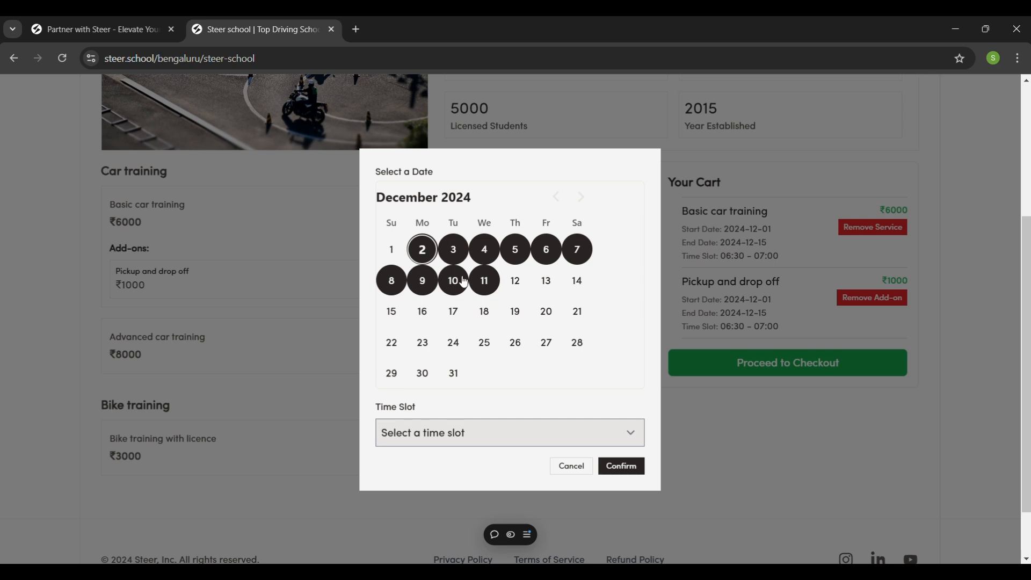
{"action": "left_click", "coordinate": [479, 439]}
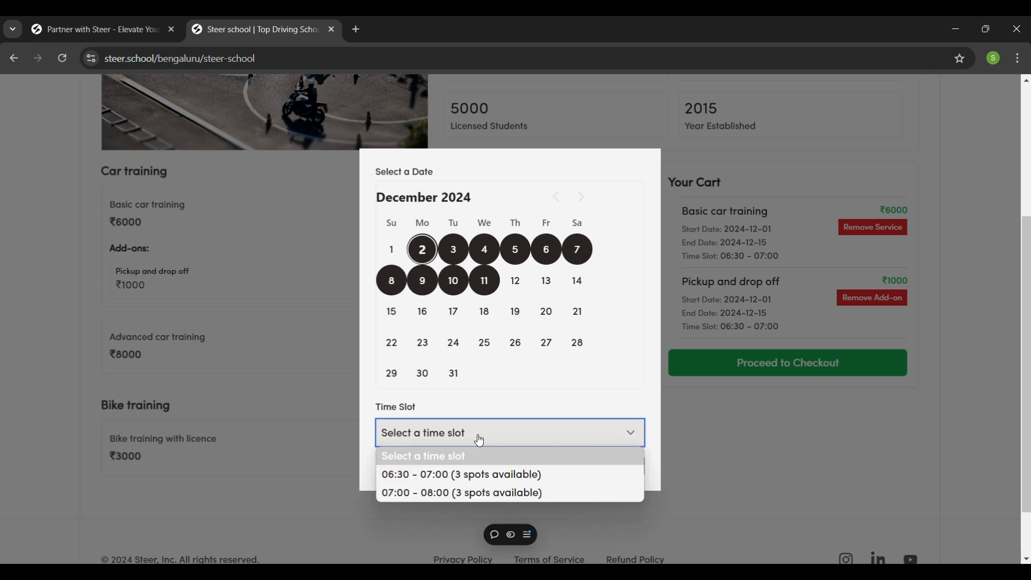
{"action": "left_click", "coordinate": [455, 493]}
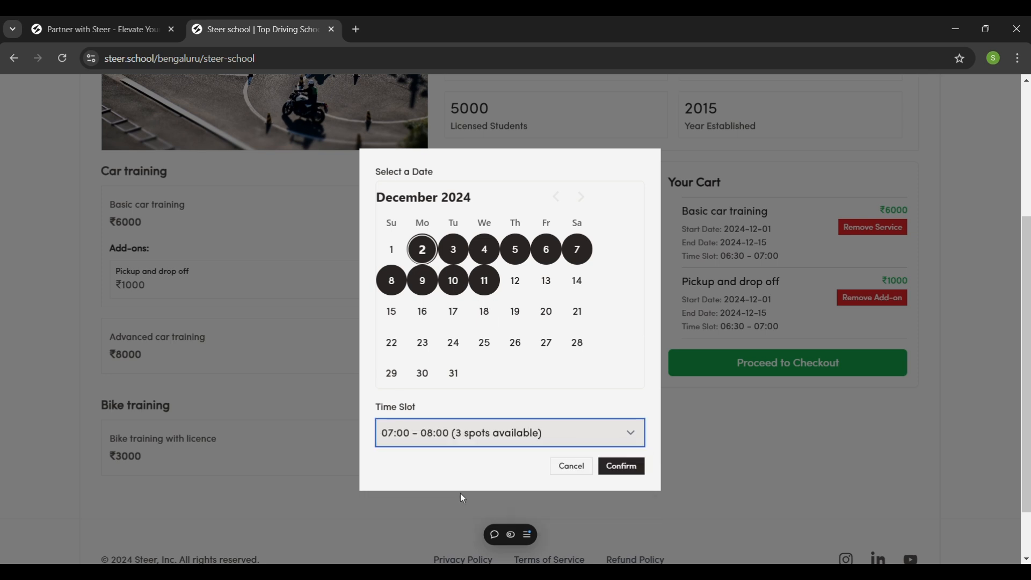
{"action": "left_click", "coordinate": [623, 468]}
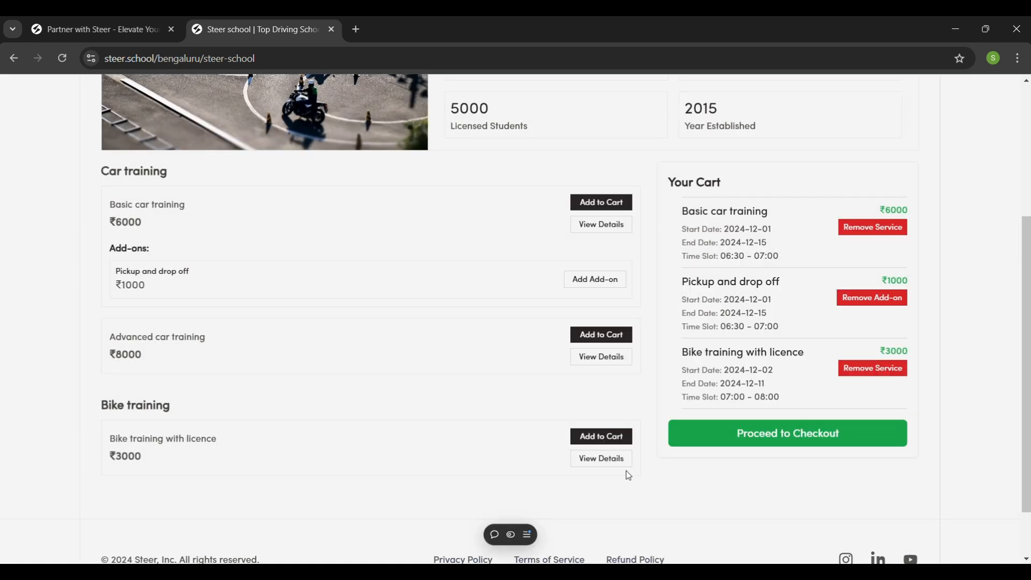
{"action": "left_click", "coordinate": [746, 435]}
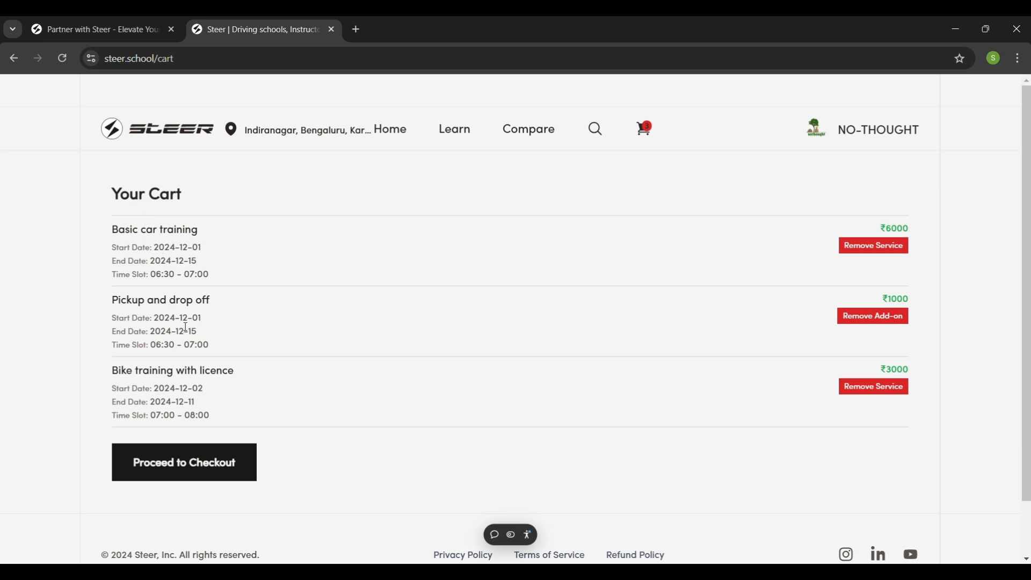
Place the ₹10000 booking and open Your bookings, where it shows as pending
{"action": "triple_click", "coordinate": [171, 230]}
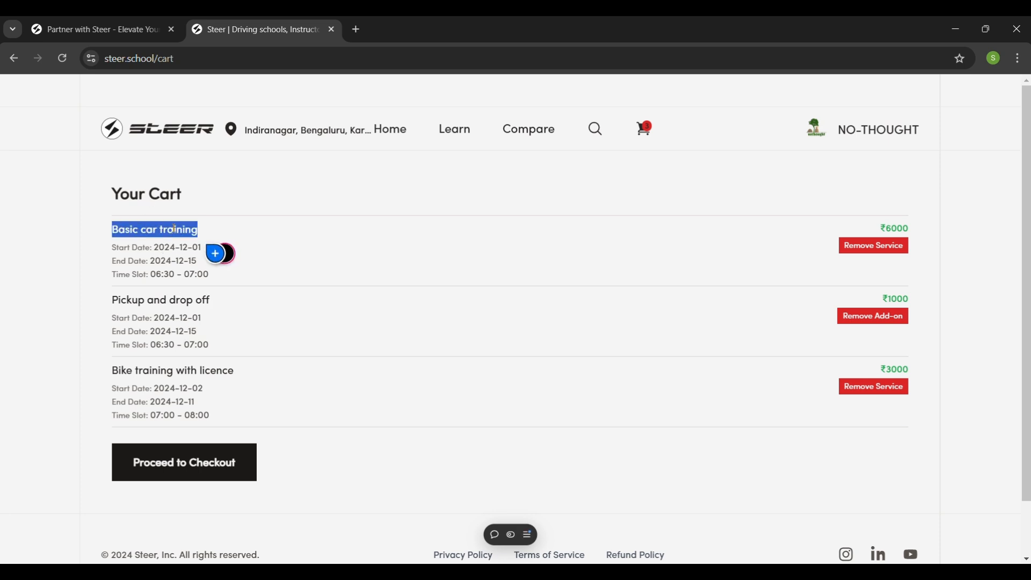
{"action": "left_click", "coordinate": [238, 334]}
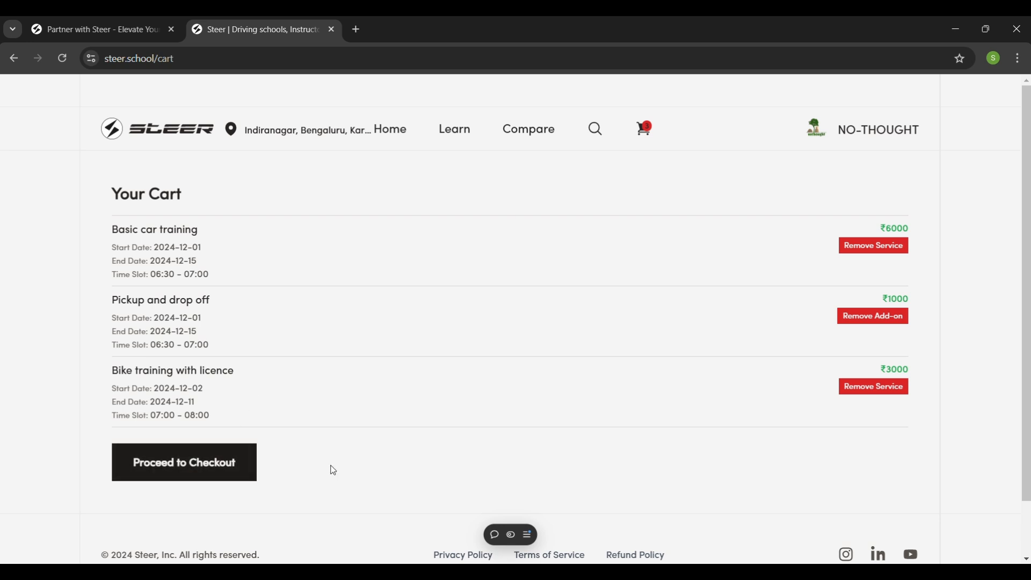
{"action": "left_click", "coordinate": [182, 474]}
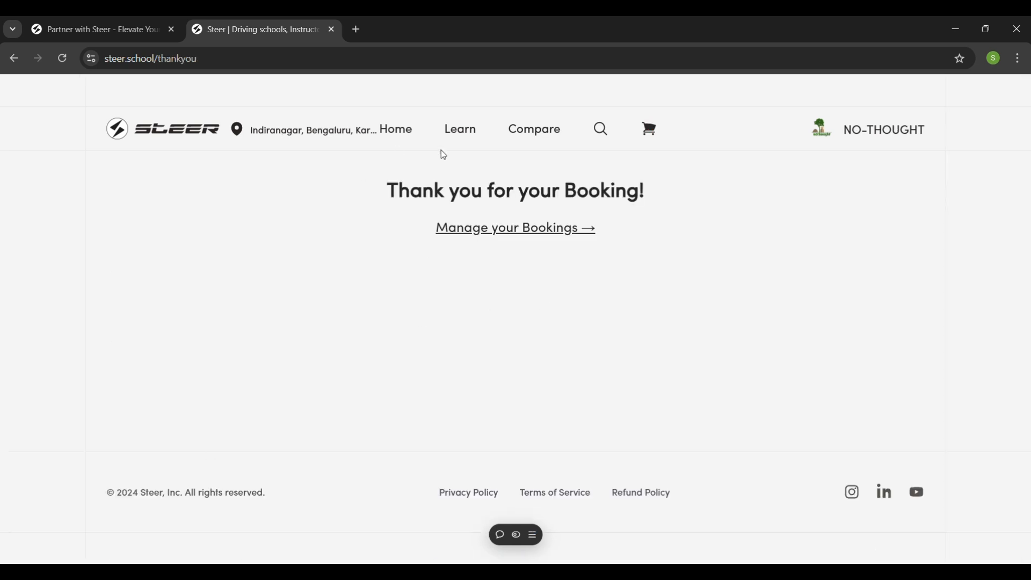
{"action": "left_click", "coordinate": [523, 229]}
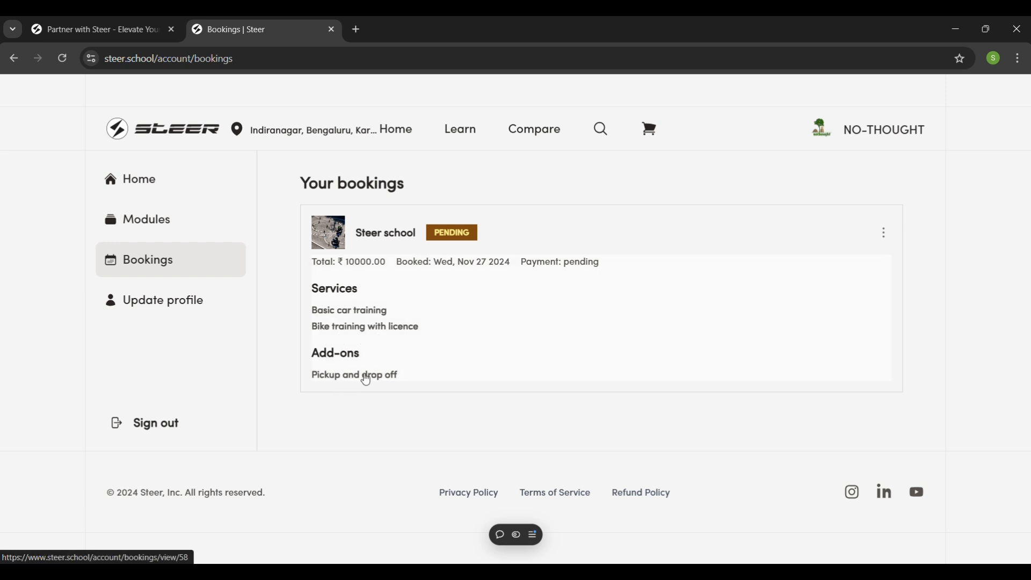
Open booking 58 and review both trainings' dates, time slots and the pickup add-on
{"action": "left_click", "coordinate": [386, 335]}
{"action": "scroll", "coordinate": [491, 350], "scroll_direction": "down", "scroll_amount": 4}
{"action": "scroll", "coordinate": [402, 226], "scroll_direction": "up", "scroll_amount": 3}
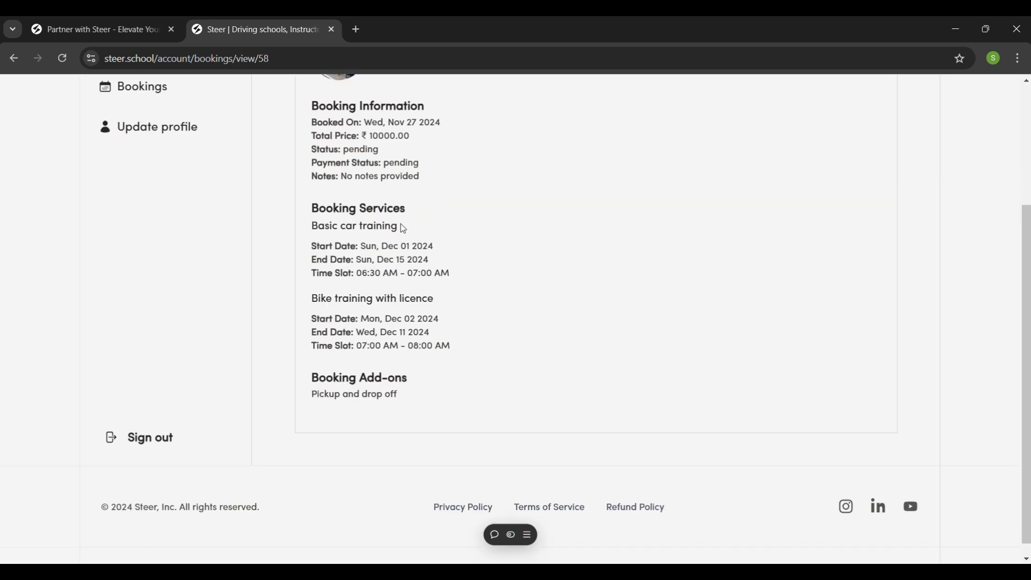
{"action": "left_click", "coordinate": [477, 384]}
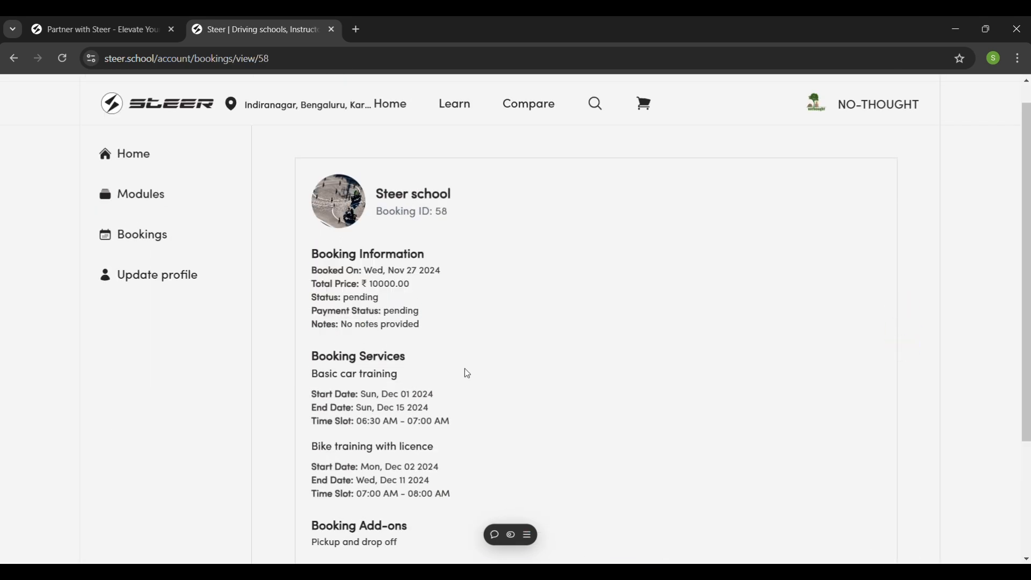
{"action": "scroll", "coordinate": [440, 341], "scroll_direction": "up", "scroll_amount": 1}
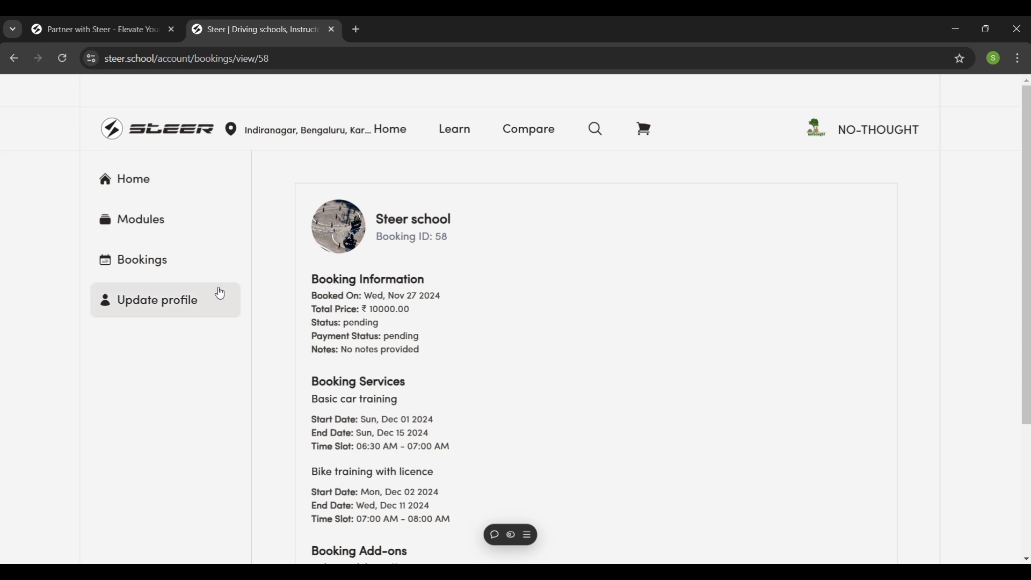
{"action": "scroll", "coordinate": [462, 284], "scroll_direction": "down", "scroll_amount": 1}
{"action": "scroll", "coordinate": [433, 298], "scroll_direction": "up", "scroll_amount": 1}
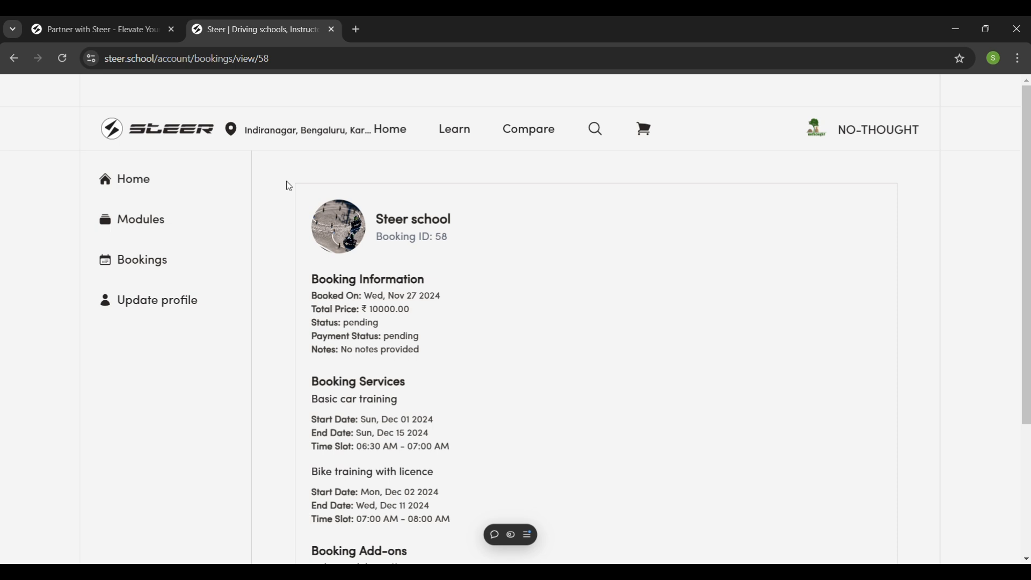
Open the partner portal's Bookings list showing the new 27/11/2024 booking, total 10000, with booking and payment pending
{"action": "left_click", "coordinate": [95, 31]}
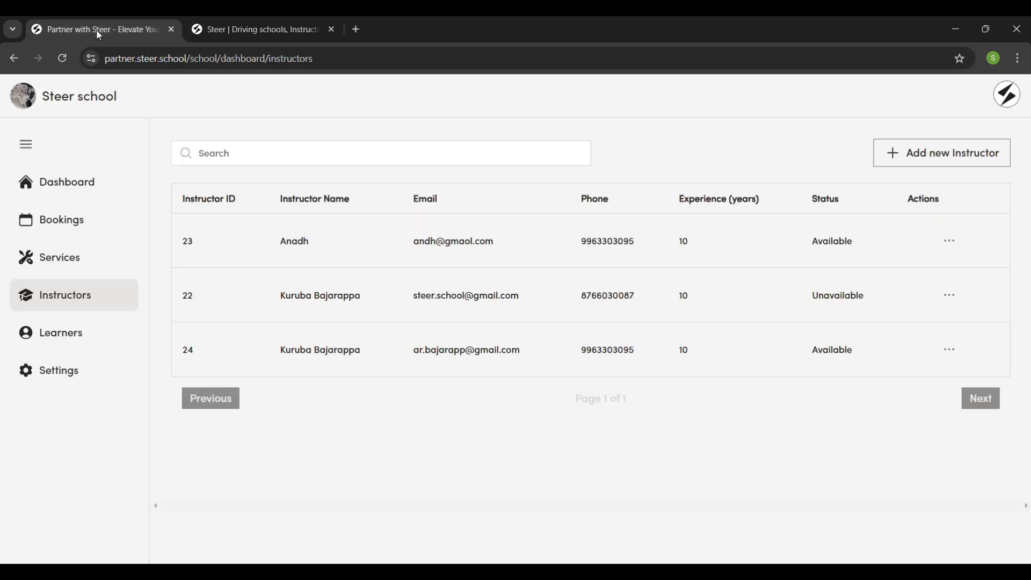
{"action": "left_click", "coordinate": [78, 225]}
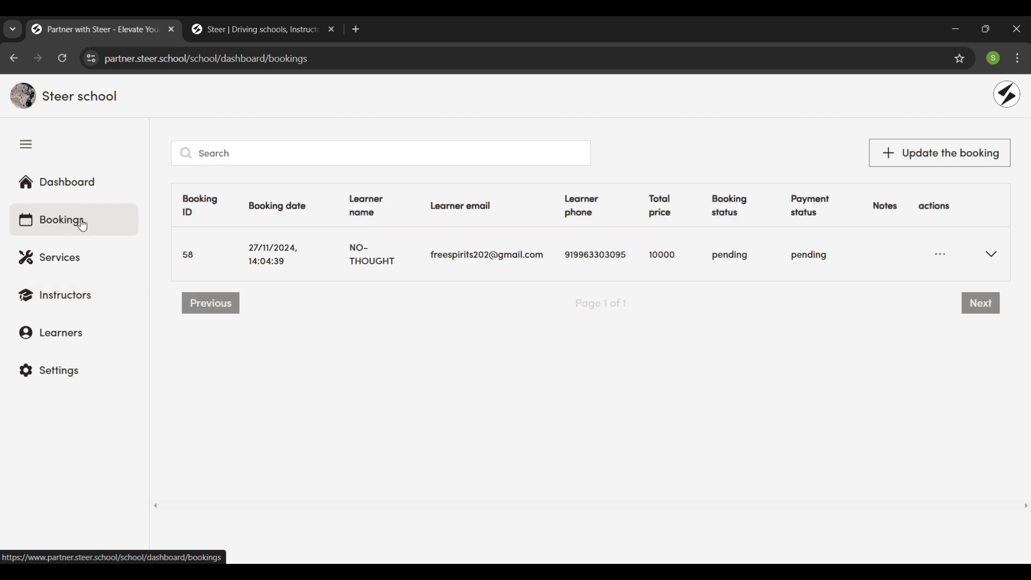
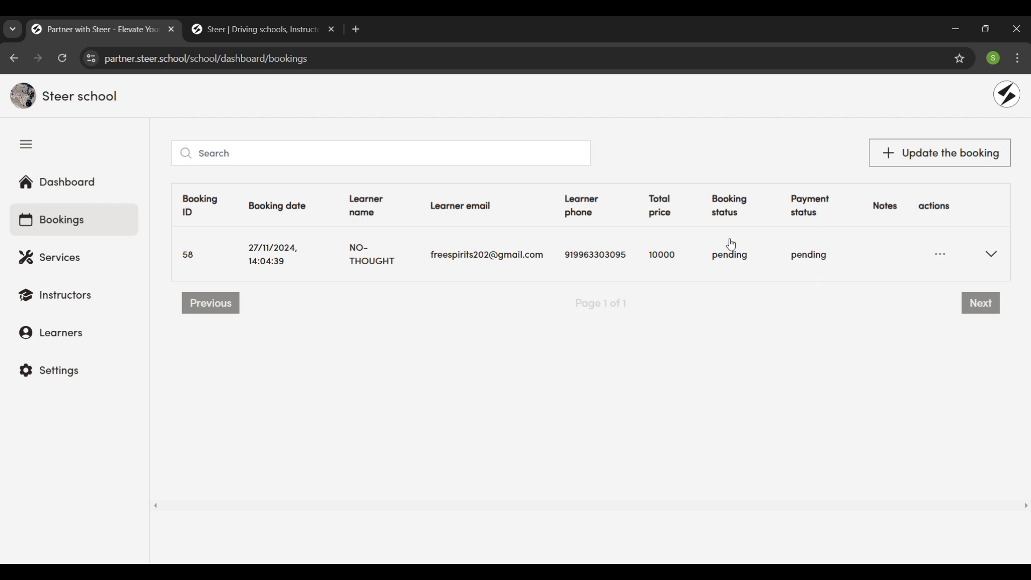
Expand booking 58 and open its Update Booking Status form
{"action": "left_click", "coordinate": [944, 263]}
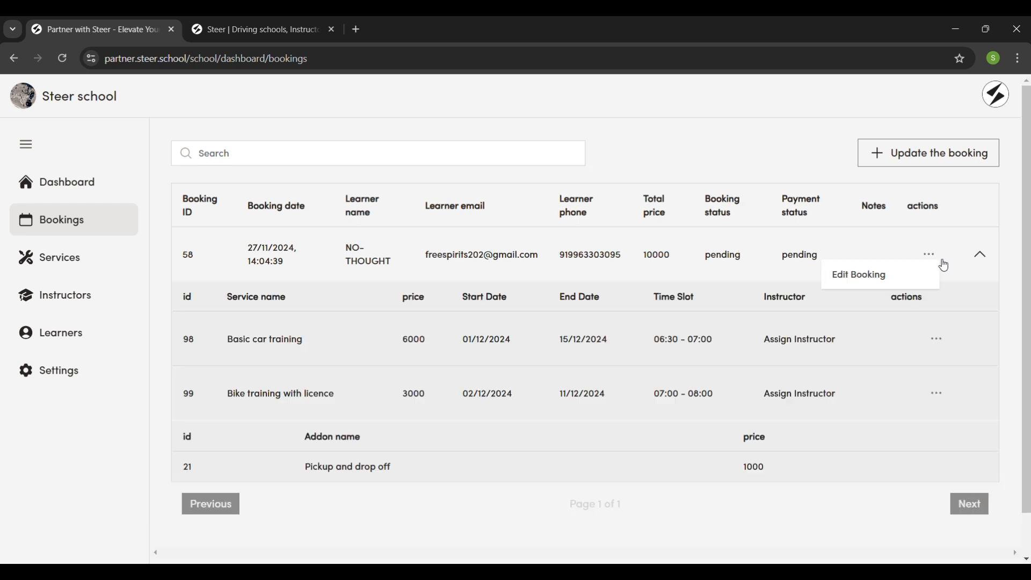
{"action": "left_click", "coordinate": [866, 282]}
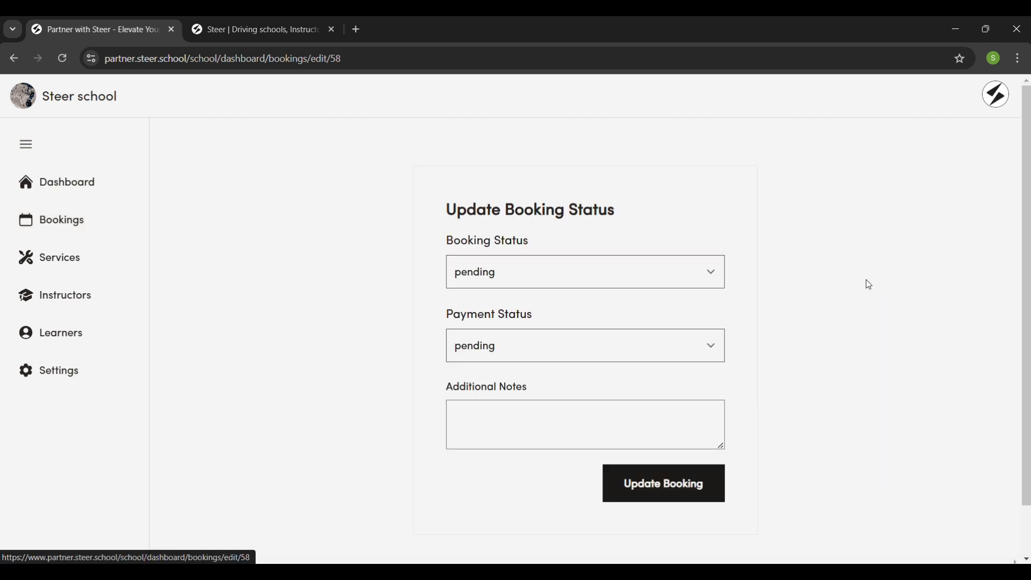
Set booking 58's booking and payment status to confirmed with the note 'Paid the amount'
{"action": "left_click", "coordinate": [583, 277]}
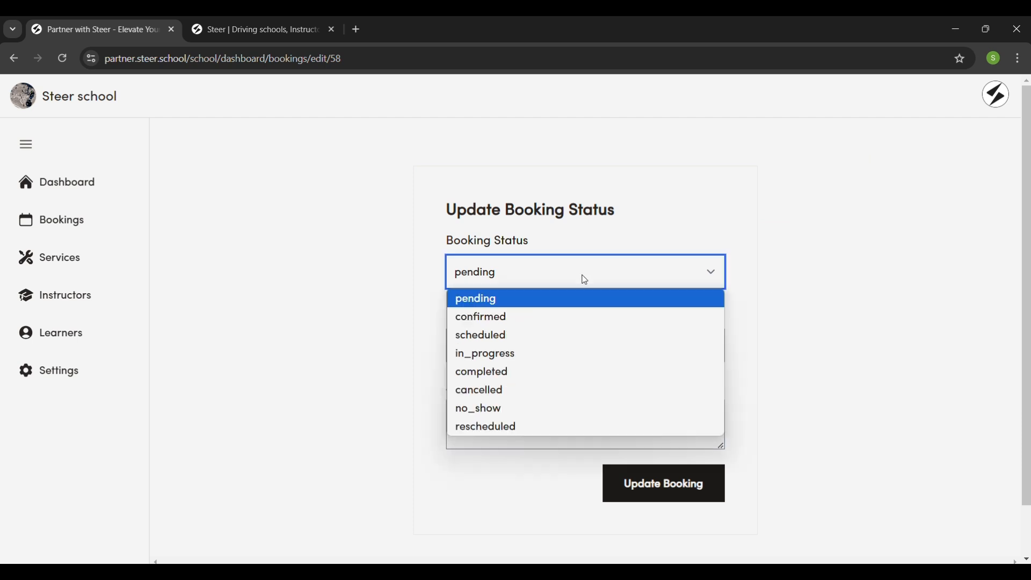
{"action": "left_click", "coordinate": [519, 319]}
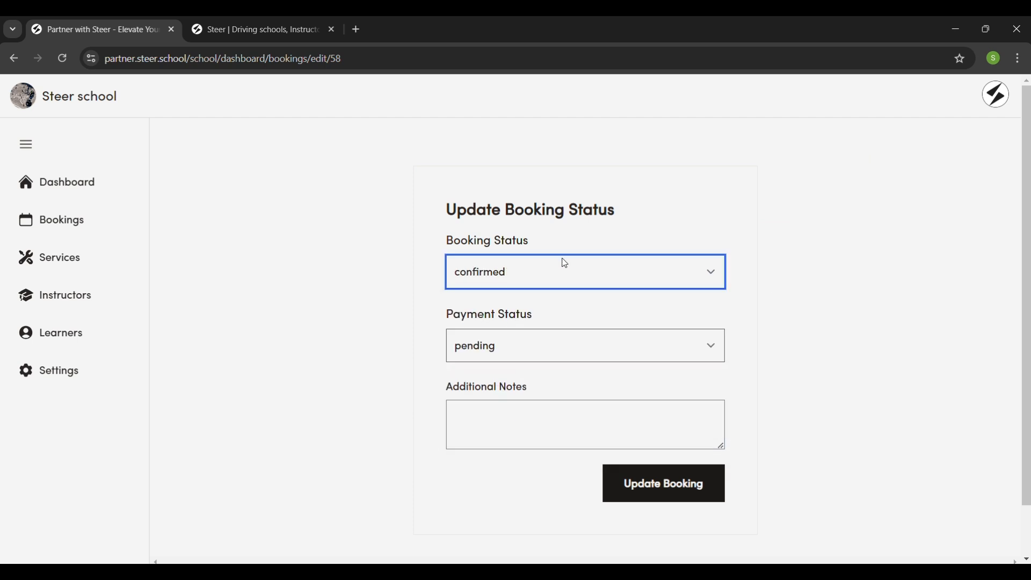
{"action": "left_click", "coordinate": [518, 349]}
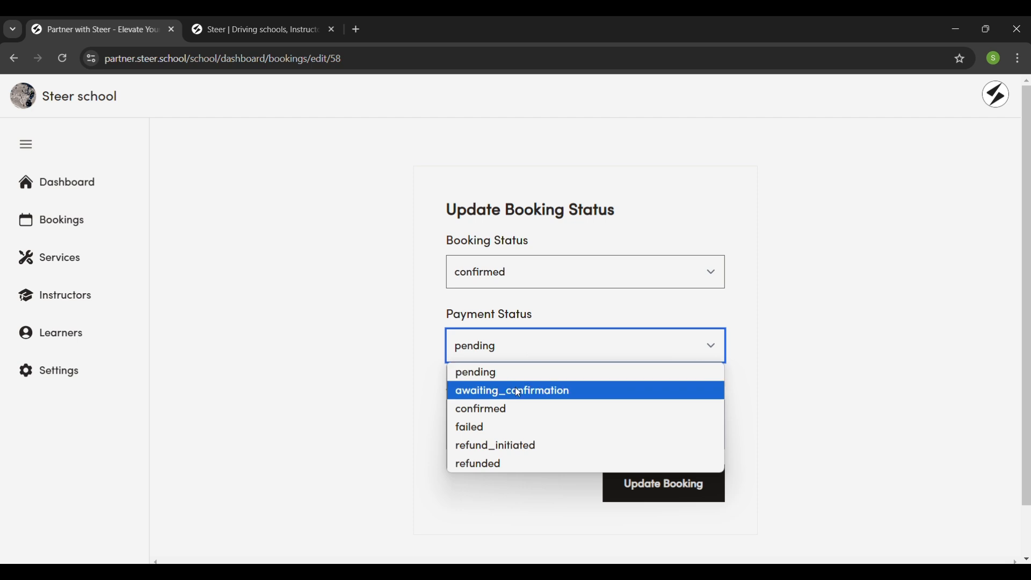
{"action": "left_click", "coordinate": [500, 409]}
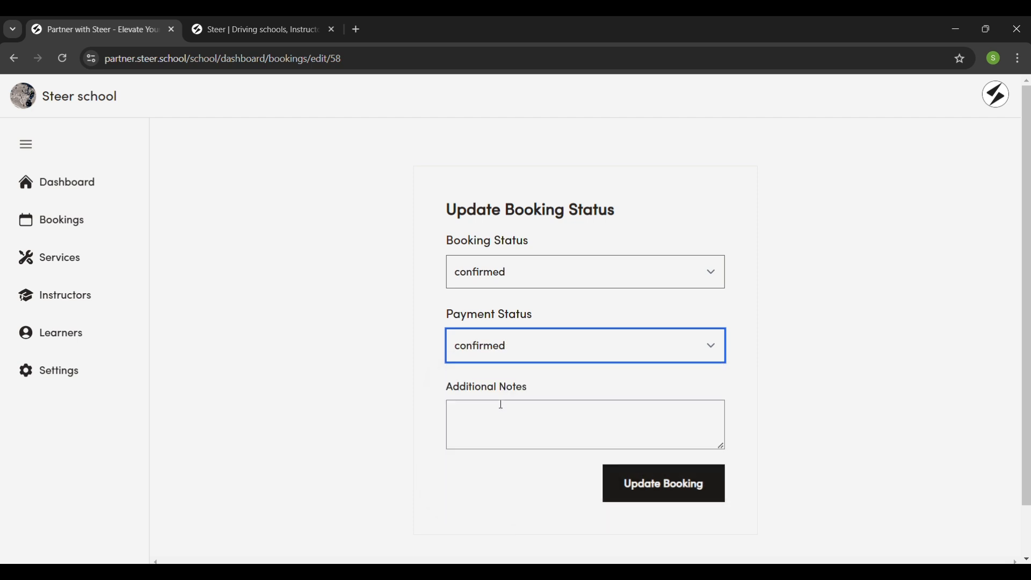
{"action": "left_click", "coordinate": [551, 423]}
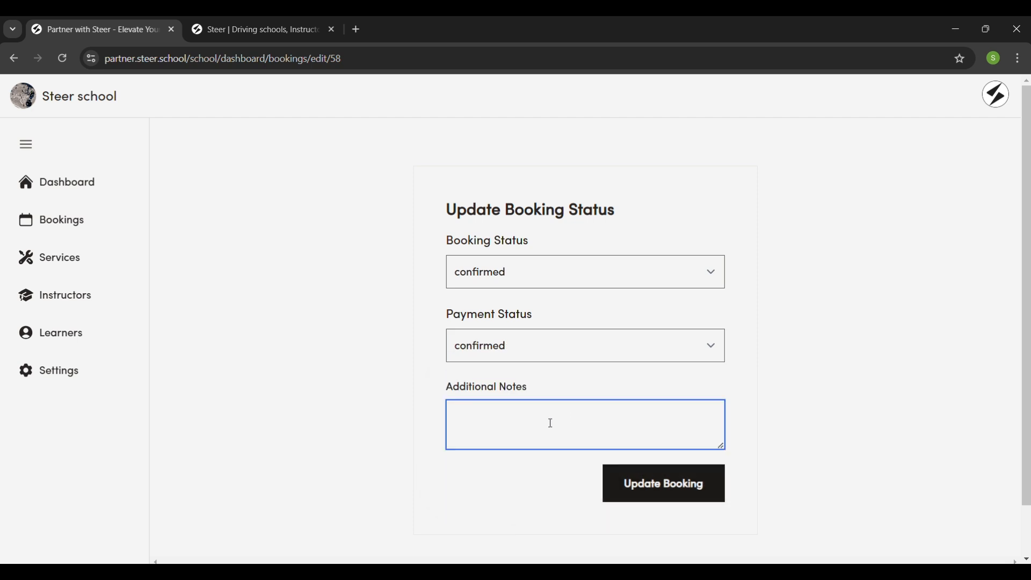
{"action": "type", "text": "Paid the amount"}
{"action": "left_click", "coordinate": [708, 494]}
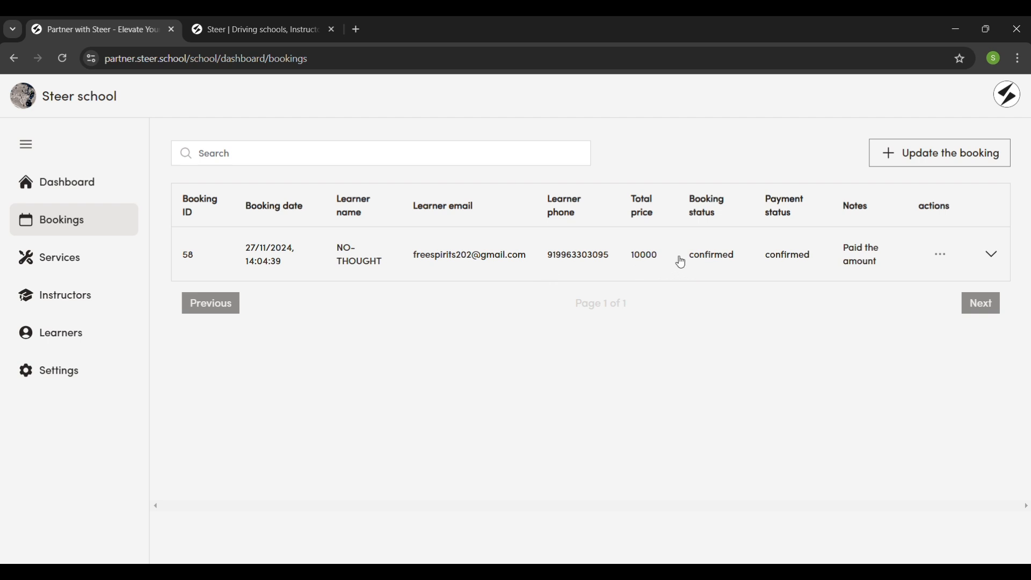
Pick an instructor for service 98, Basic car training, in booking 58
{"action": "left_click", "coordinate": [517, 262]}
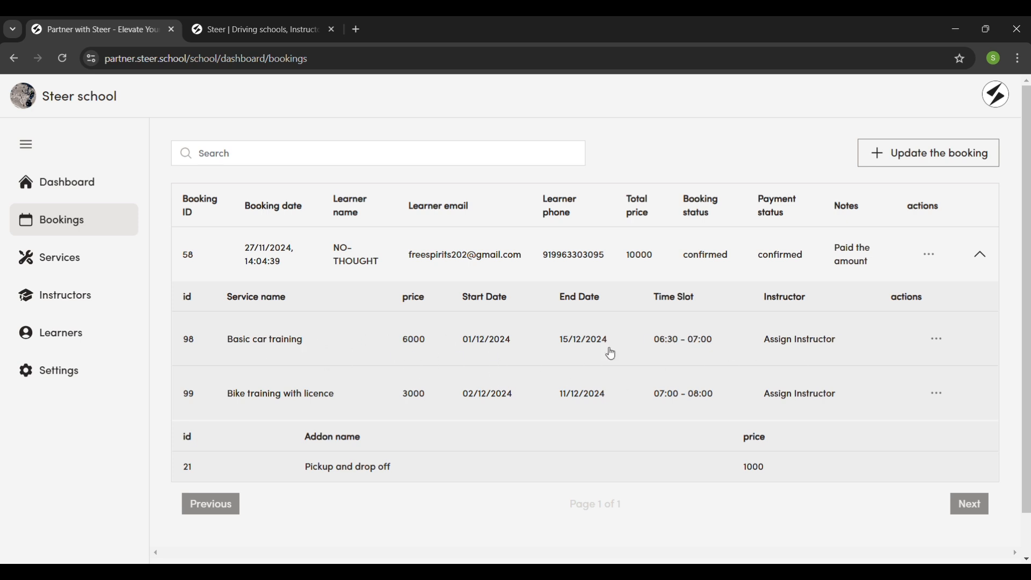
{"action": "left_click", "coordinate": [939, 347]}
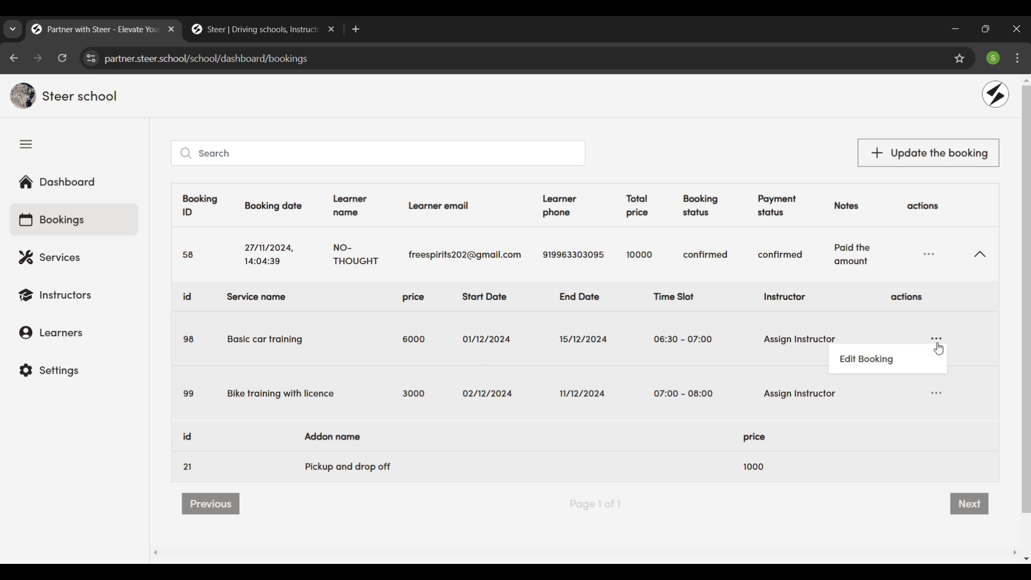
{"action": "left_click", "coordinate": [878, 368]}
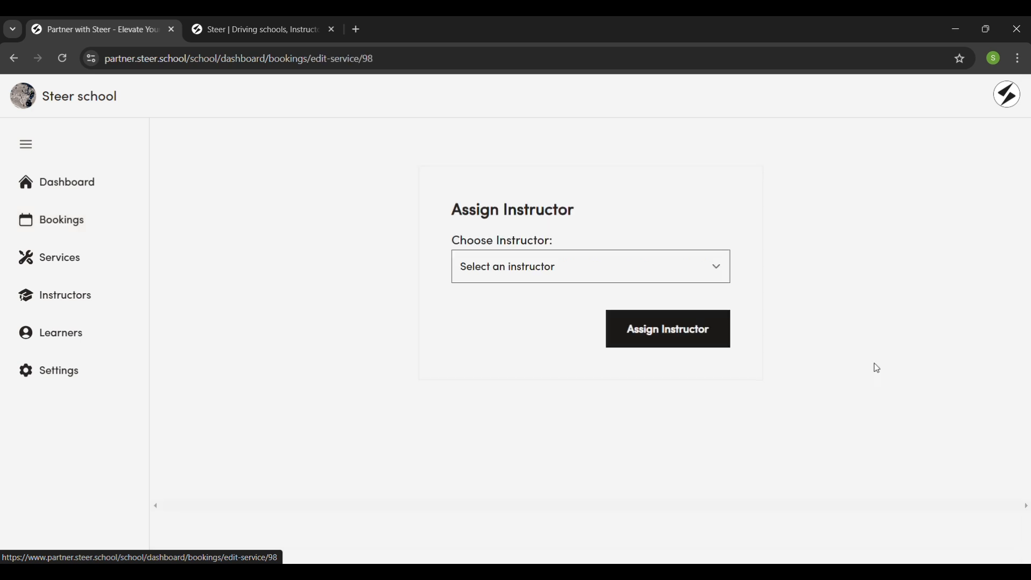
{"action": "left_click", "coordinate": [630, 279]}
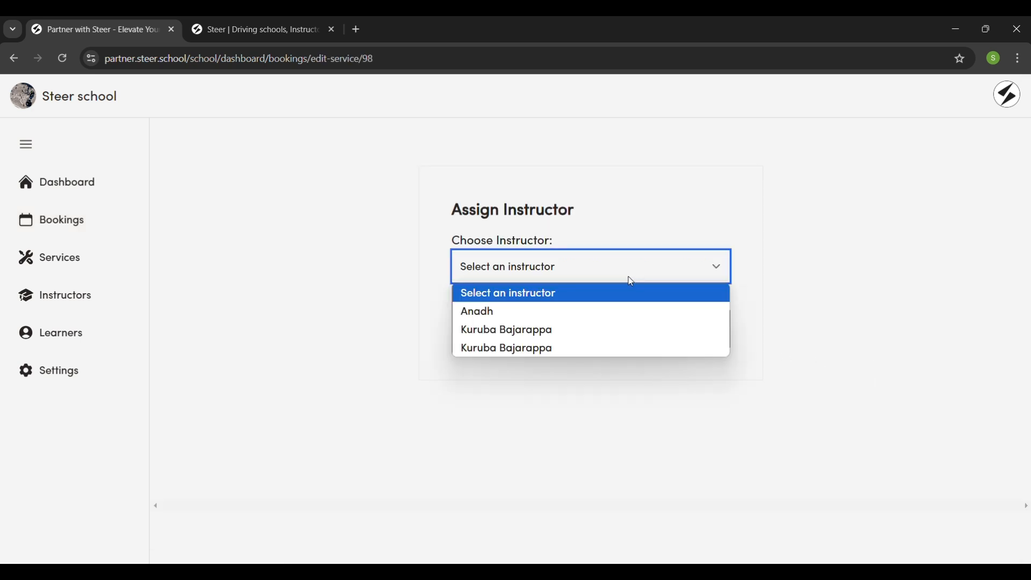
{"action": "left_click", "coordinate": [557, 330]}
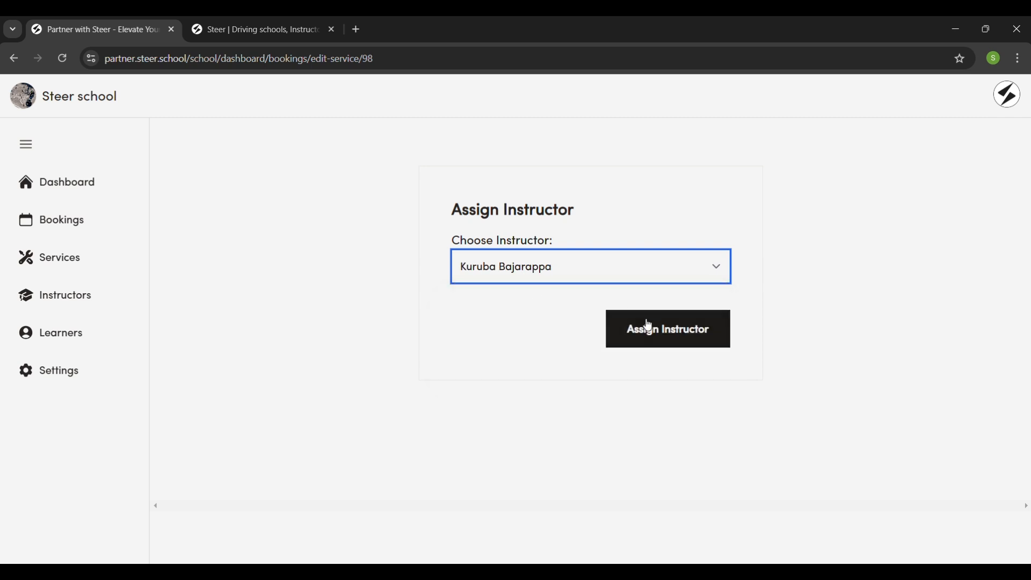
{"action": "left_click", "coordinate": [659, 335]}
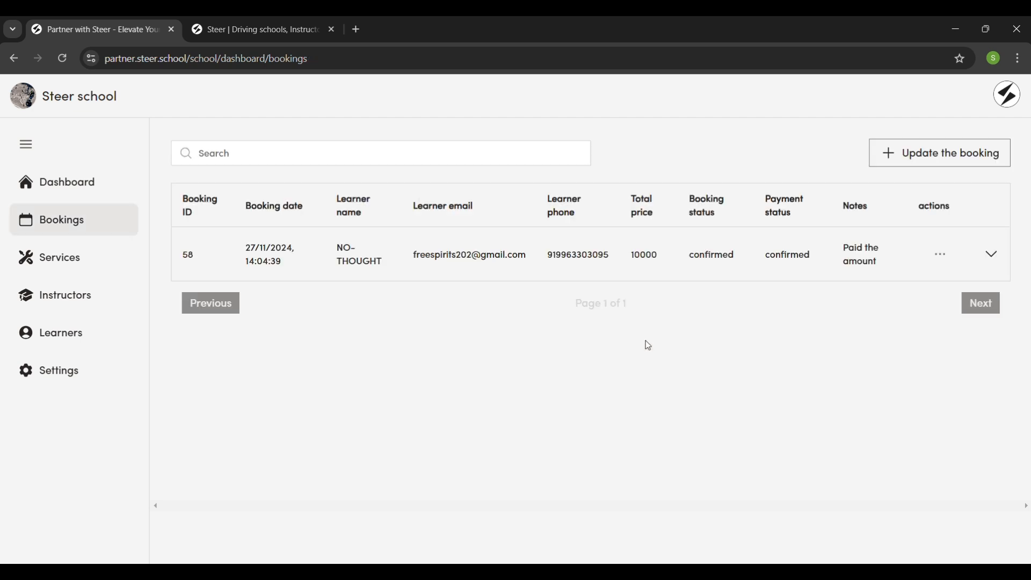
Assign a different instructor to service 99, Bike training with licence
{"action": "left_click", "coordinate": [743, 267]}
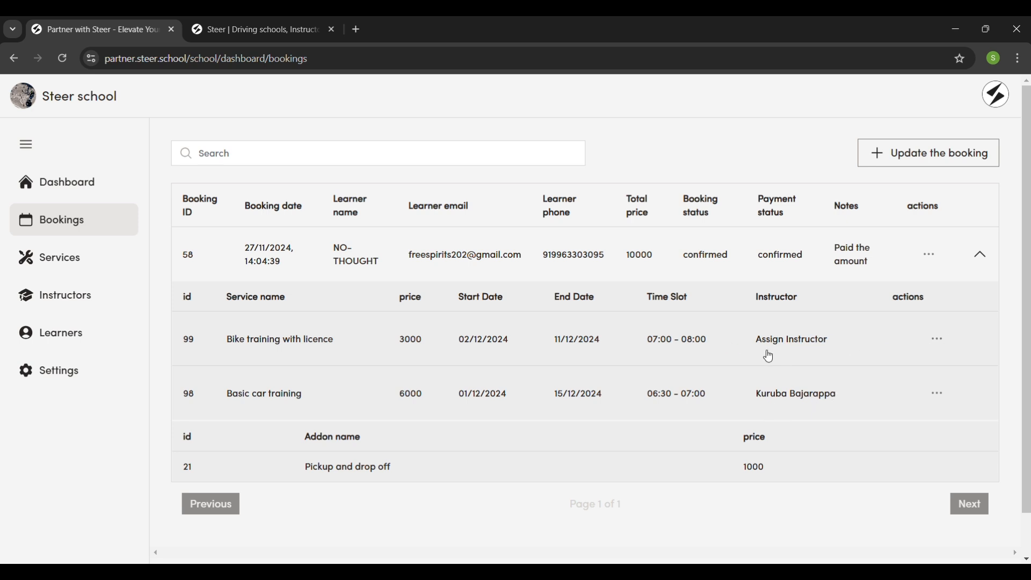
{"action": "left_click", "coordinate": [940, 343]}
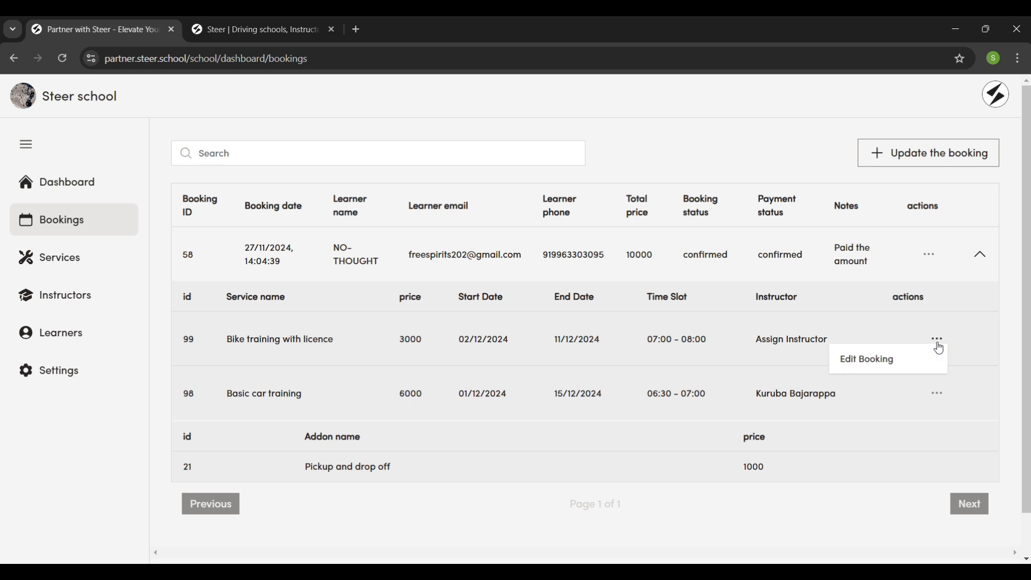
{"action": "left_click", "coordinate": [860, 370]}
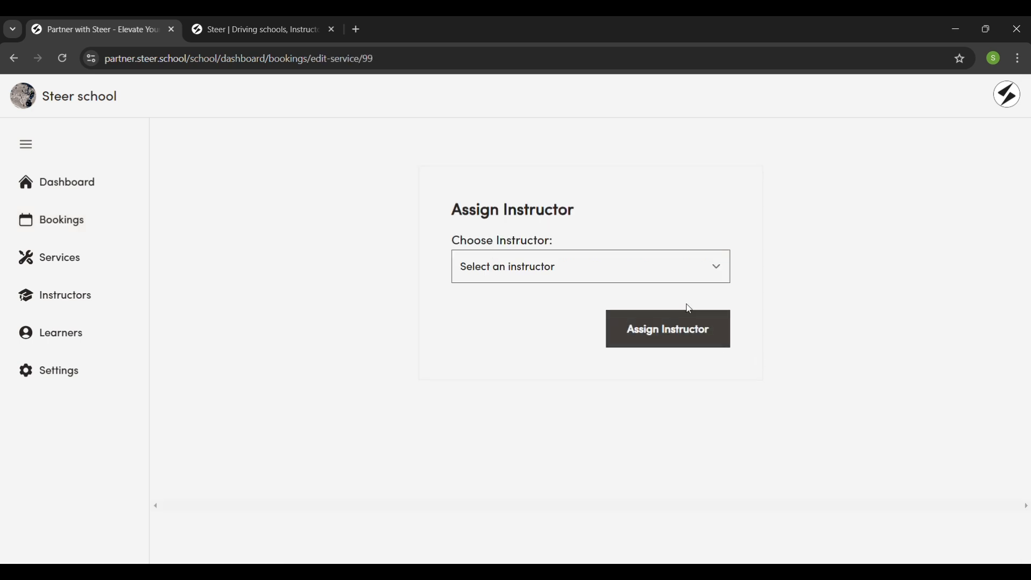
{"action": "left_click", "coordinate": [666, 282]}
{"action": "left_click", "coordinate": [557, 313]}
{"action": "left_click", "coordinate": [674, 327]}
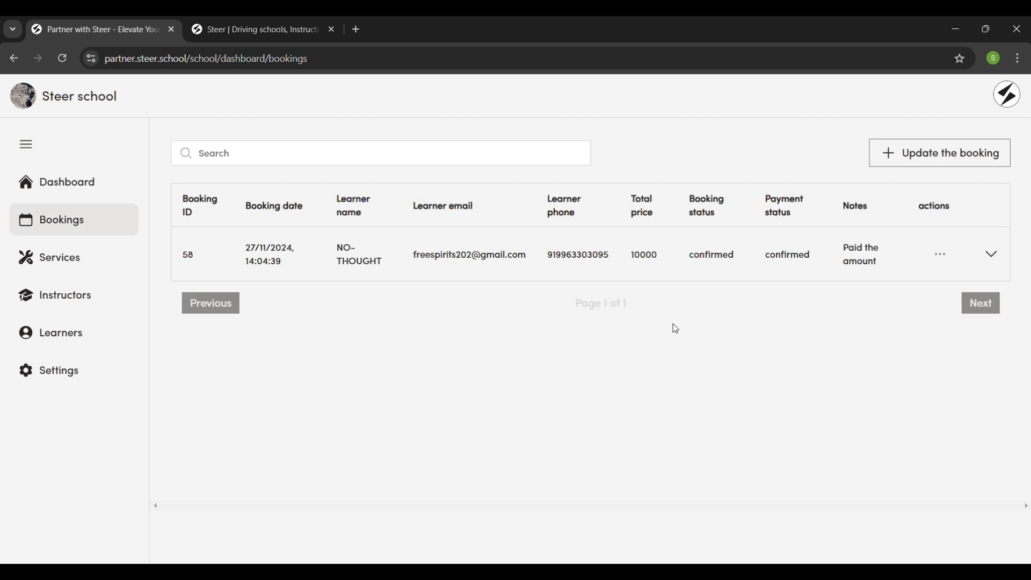
Verify both instructors in booking 58, then view the dashboard showing ₹10000.00 confirmed
{"action": "left_click", "coordinate": [596, 254]}
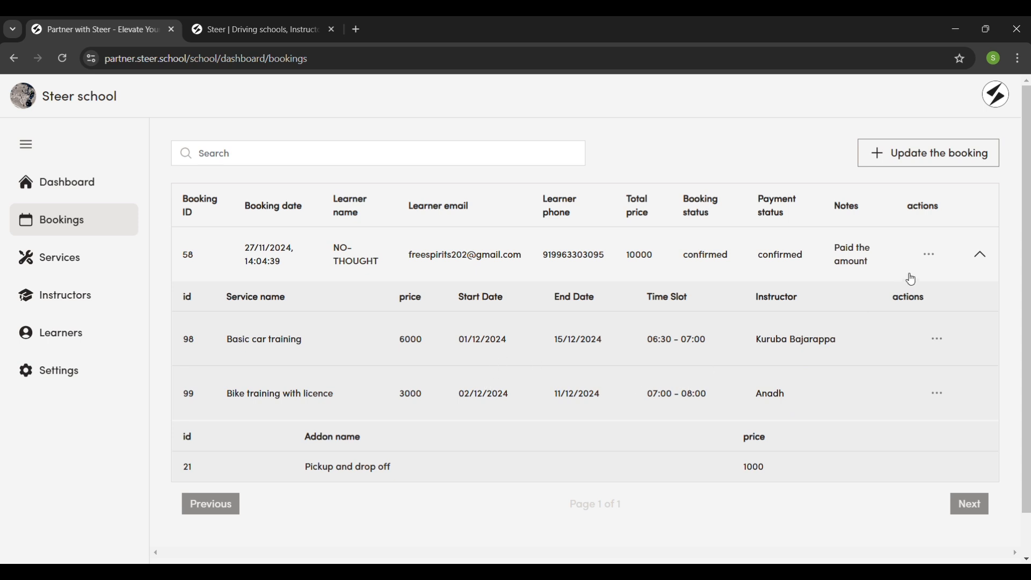
{"action": "left_click", "coordinate": [980, 255]}
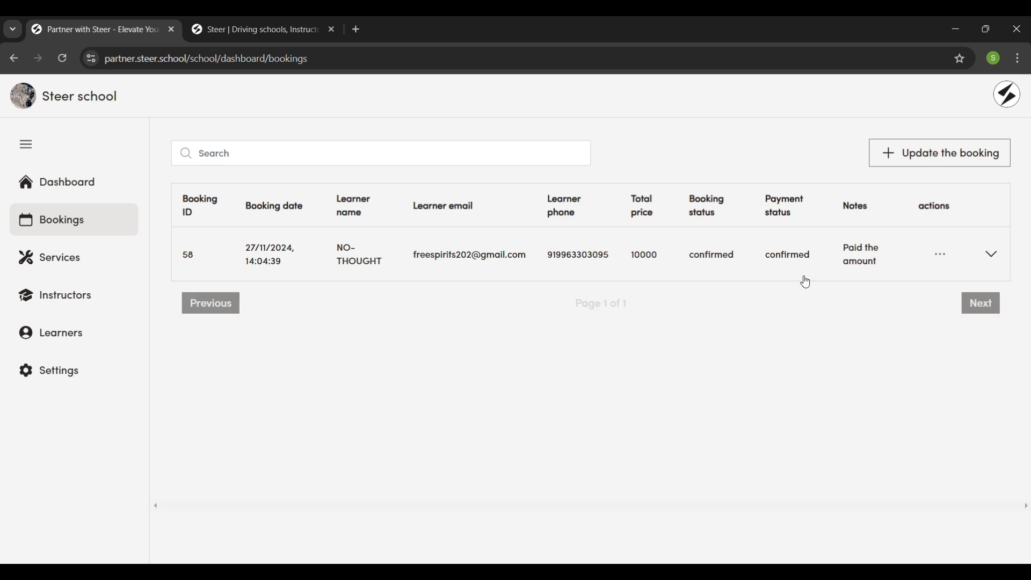
{"action": "left_click", "coordinate": [55, 181]}
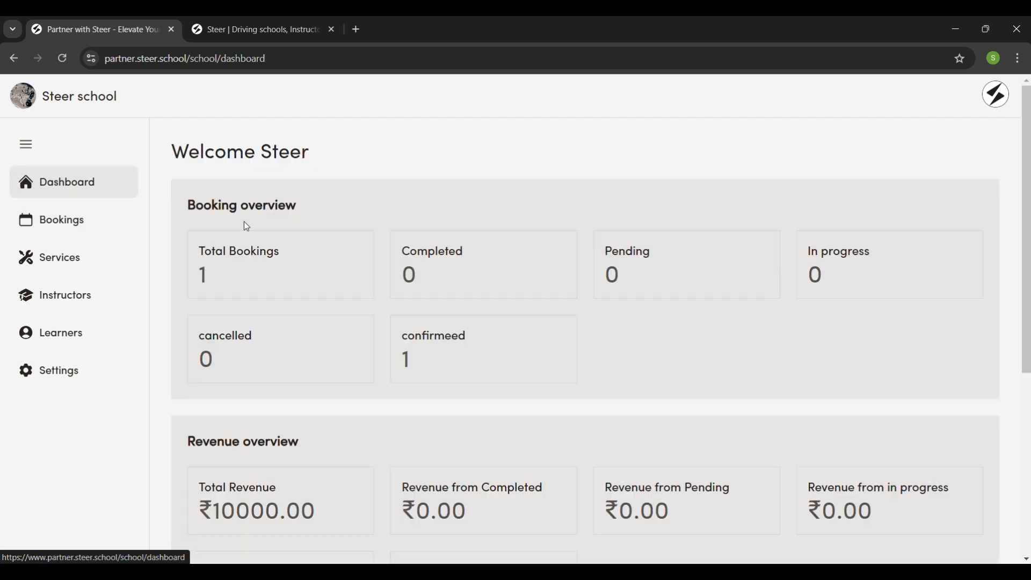
{"action": "double_click", "coordinate": [214, 273]}
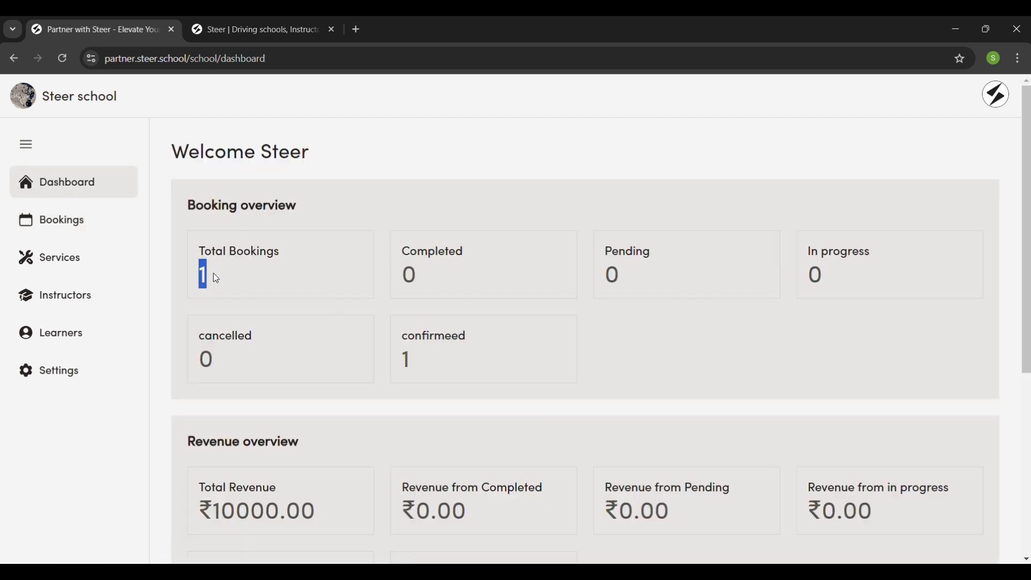
{"action": "left_click", "coordinate": [579, 350]}
{"action": "scroll", "coordinate": [478, 356], "scroll_direction": "down", "scroll_amount": 1}
{"action": "scroll", "coordinate": [460, 316], "scroll_direction": "down", "scroll_amount": 1}
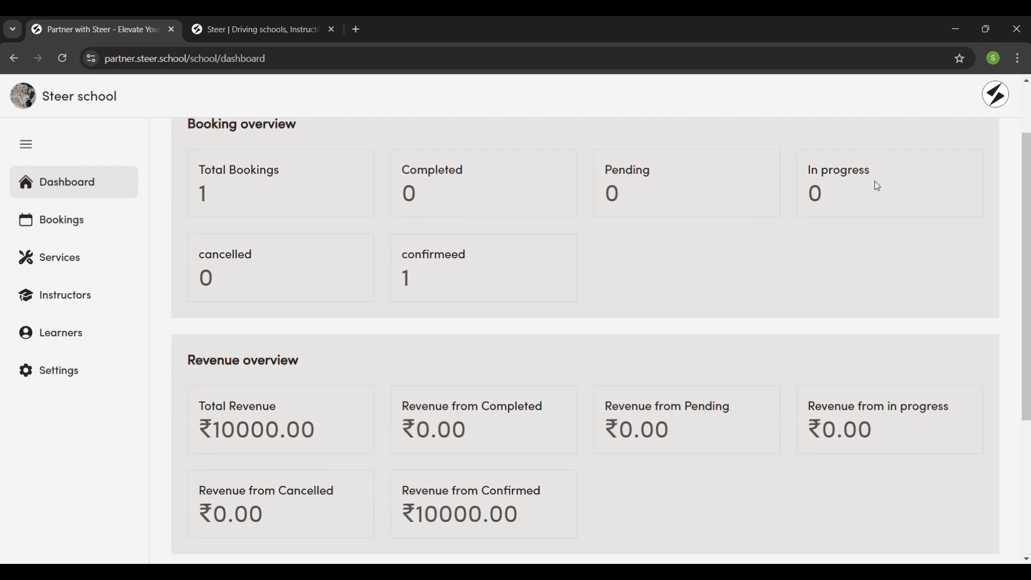
{"action": "scroll", "coordinate": [861, 195], "scroll_direction": "down", "scroll_amount": 1}
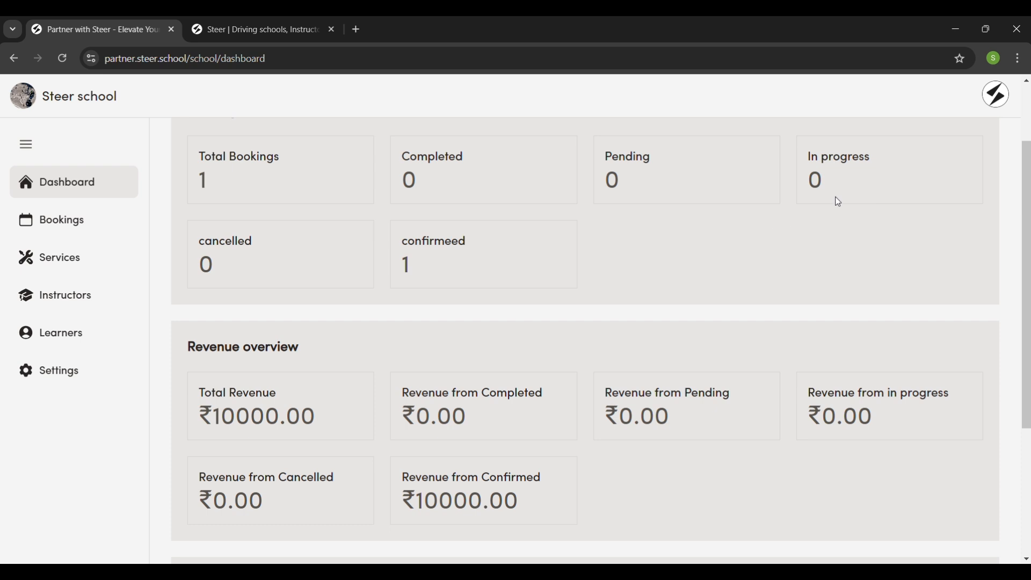
{"action": "scroll", "coordinate": [551, 312], "scroll_direction": "down", "scroll_amount": 2}
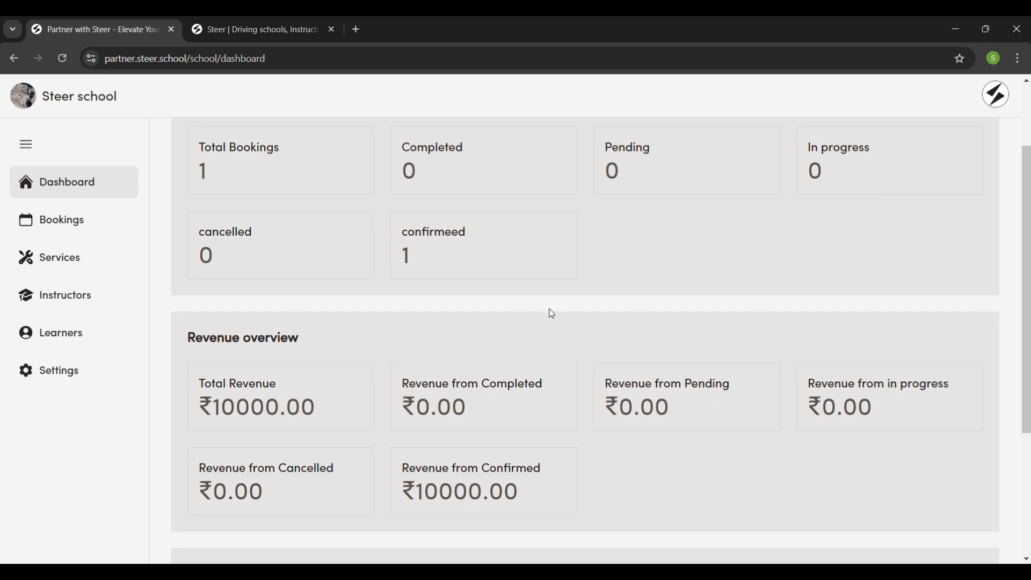
{"action": "scroll", "coordinate": [552, 314], "scroll_direction": "down", "scroll_amount": 1}
{"action": "left_click_drag", "start_coordinate": [276, 272], "coordinate": [200, 272]}
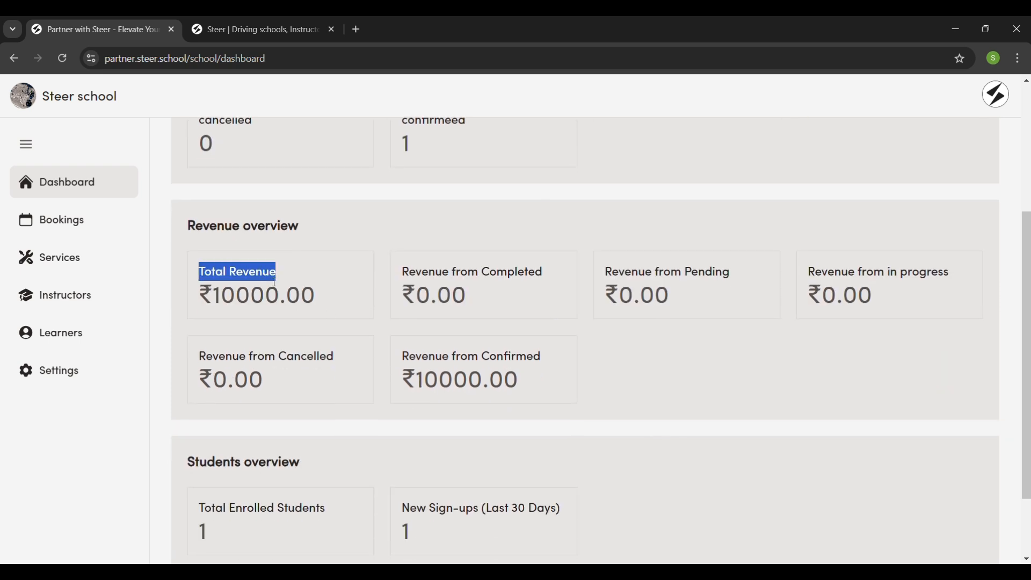
{"action": "left_click", "coordinate": [656, 351]}
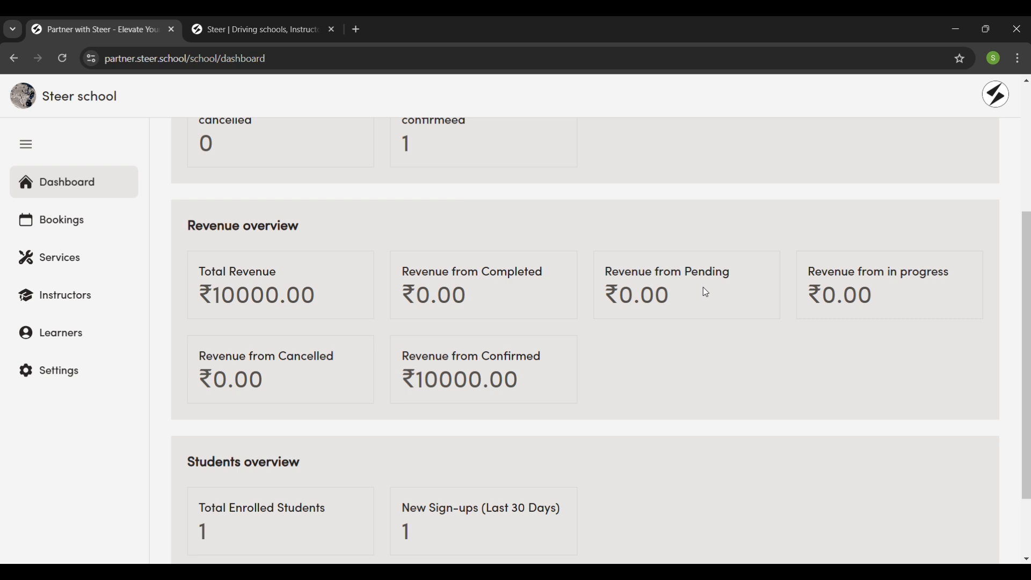
{"action": "scroll", "coordinate": [624, 376], "scroll_direction": "down", "scroll_amount": 2}
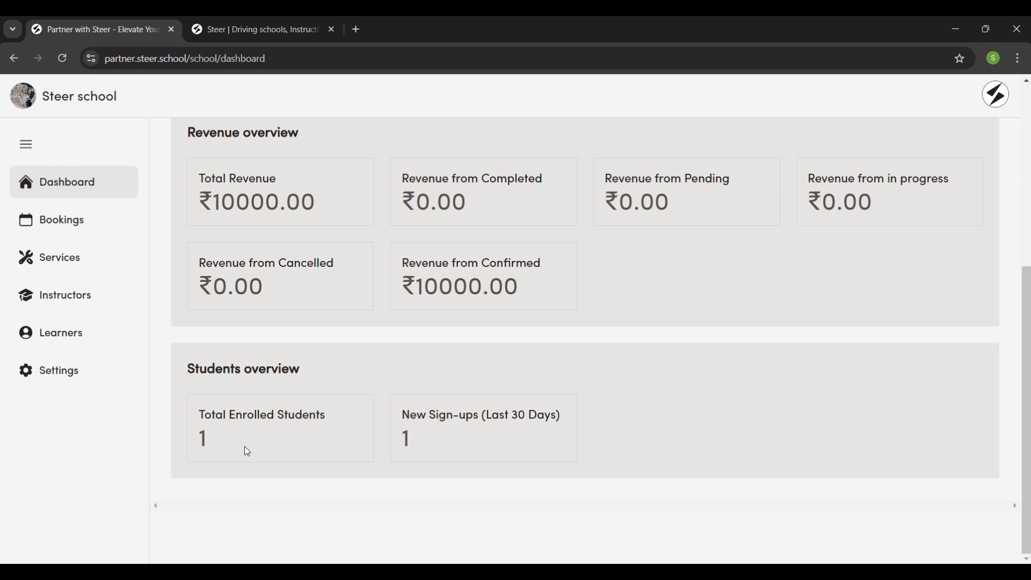
{"action": "left_click", "coordinate": [65, 339]}
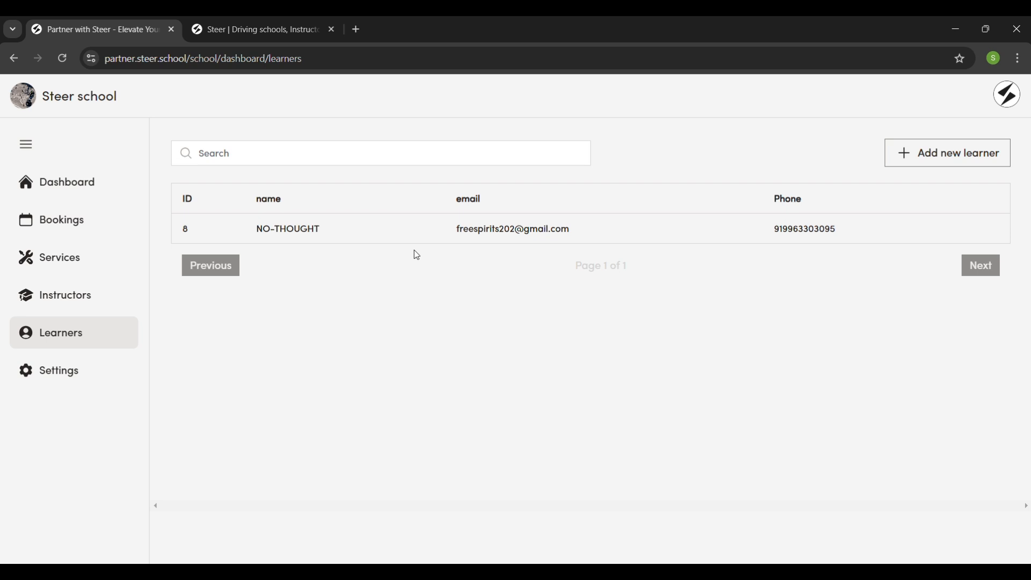
Close a stray browser context menu on the Learners page, which lists learner ID 8
{"action": "right_click", "coordinate": [565, 323]}
{"action": "left_click", "coordinate": [443, 359]}
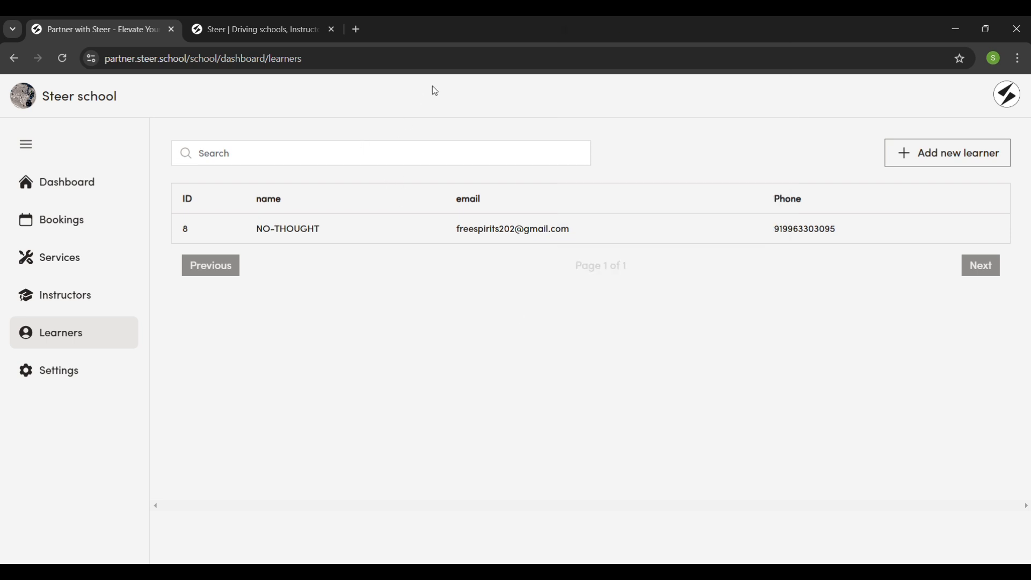